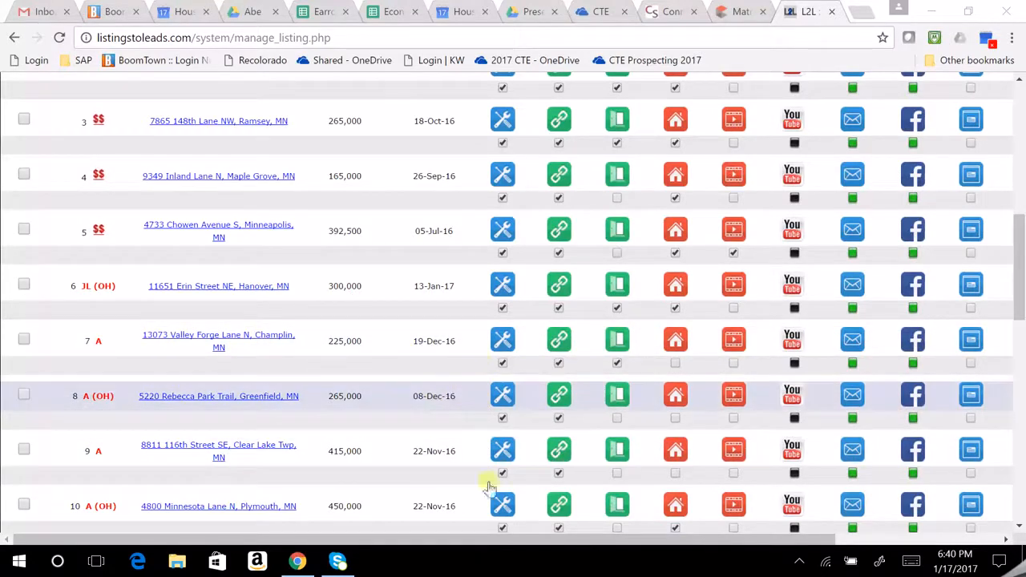
mouse_move(600, 547)
mouse_down()
mouse_move(630, 546)
mouse_move(601, 542)
mouse_move(609, 544)
mouse_up()
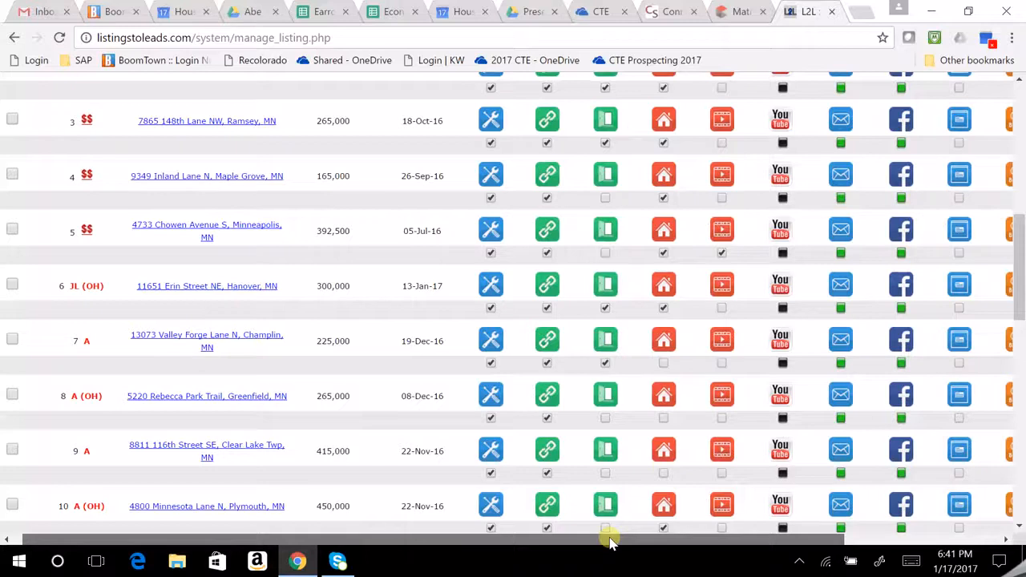
drag(609, 544, 564, 537)
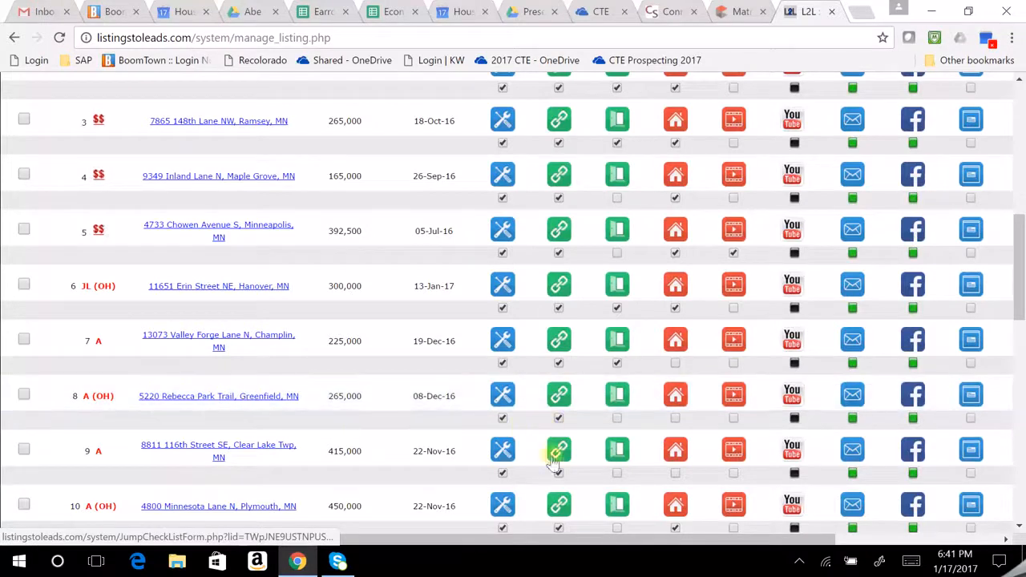
drag(722, 540, 878, 533)
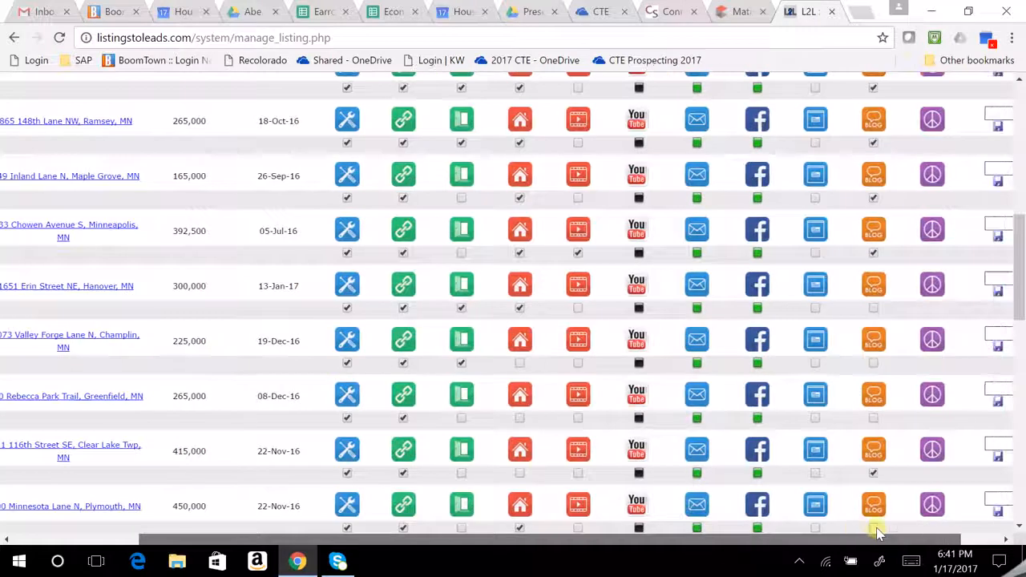
scroll(850, 433, down, 2)
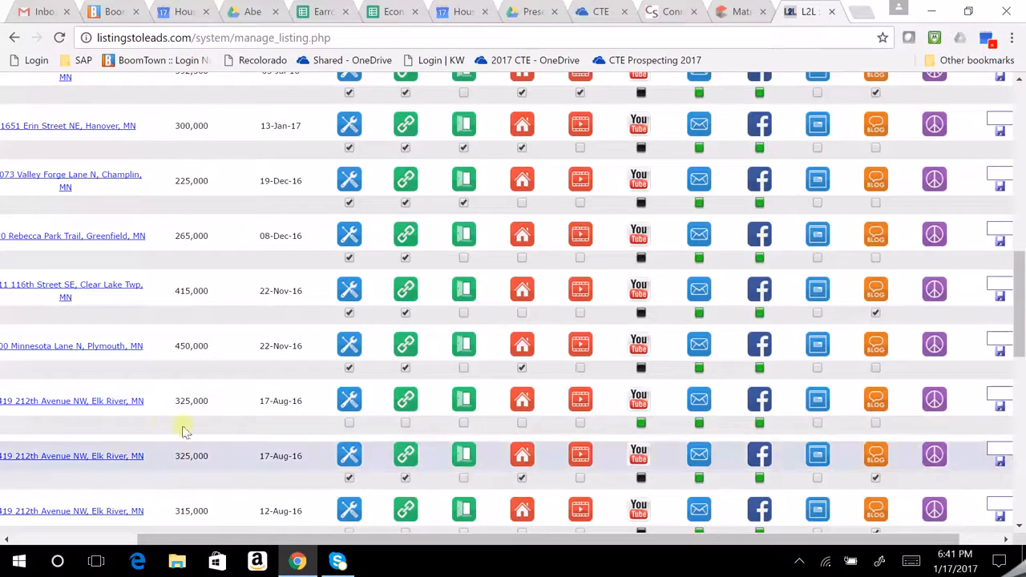
scroll(373, 417, up, 1)
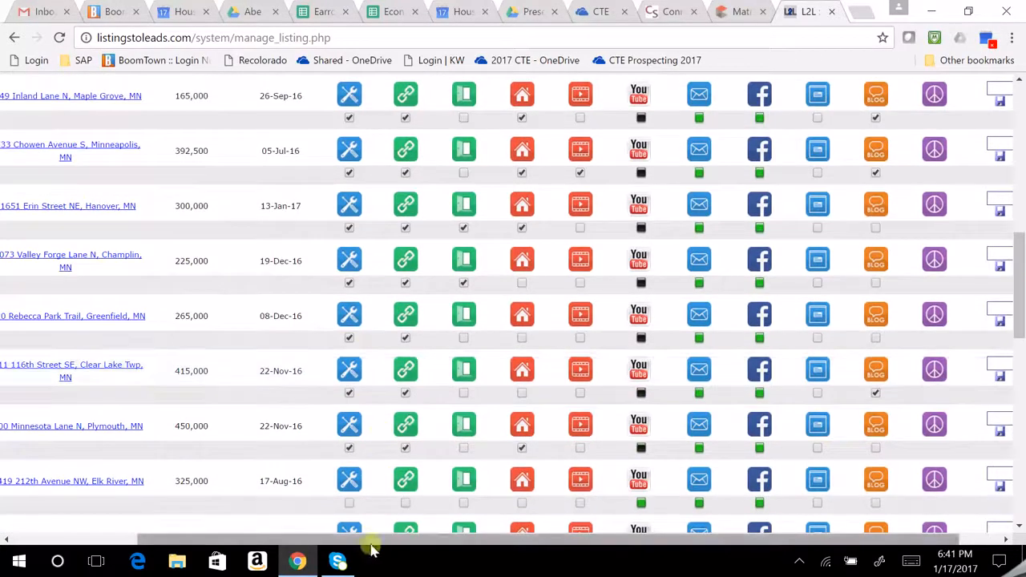
drag(365, 542, 349, 543)
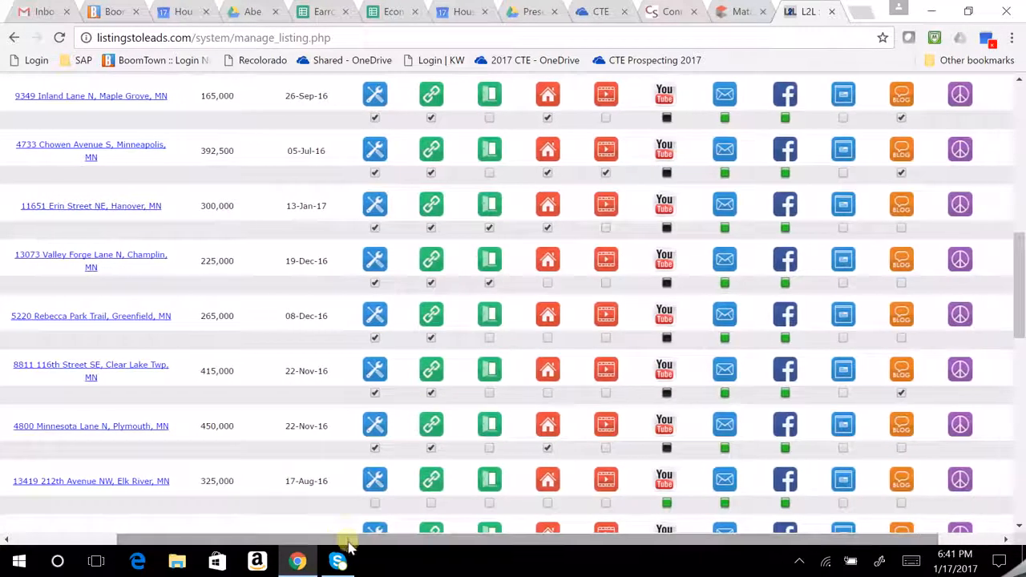
drag(531, 543, 573, 539)
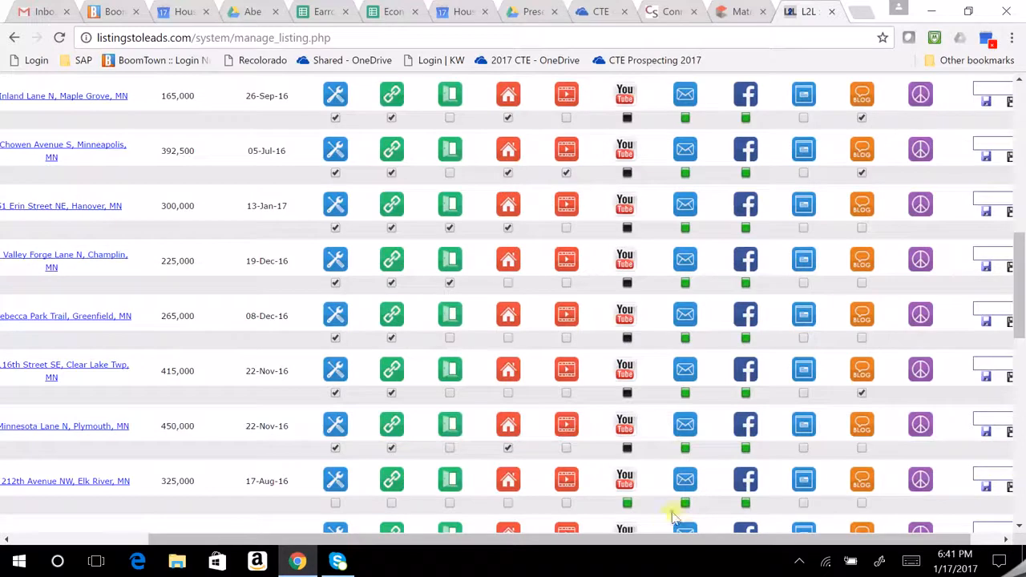
drag(623, 536, 552, 541)
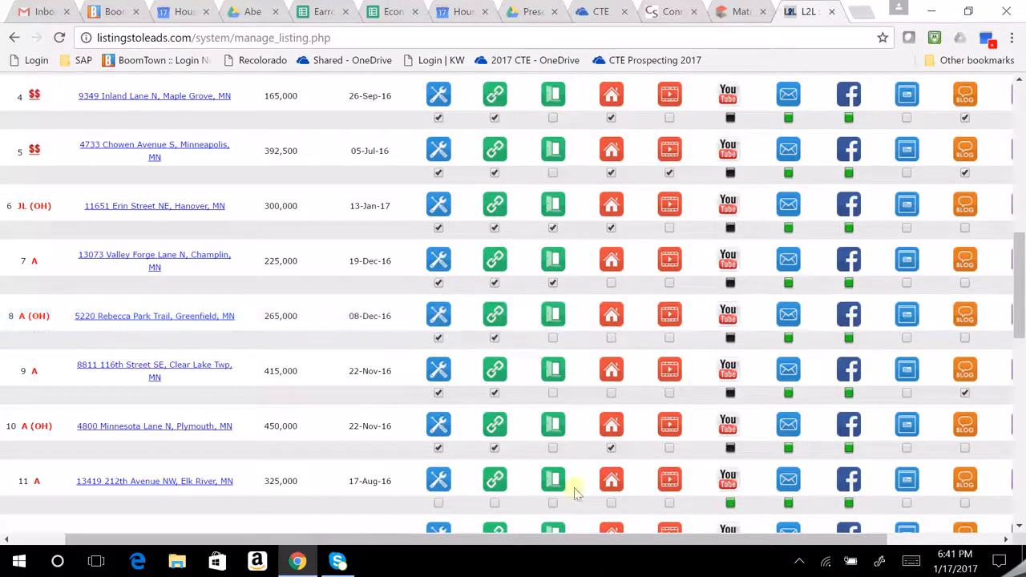
drag(592, 543, 701, 544)
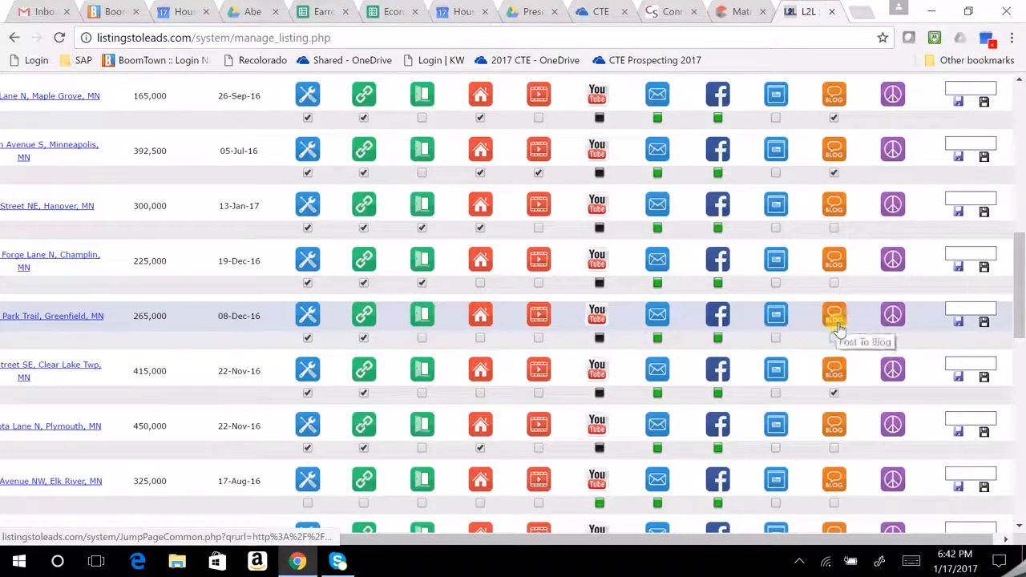
scroll(836, 324, up, 1)
scroll(836, 329, up, 3)
scroll(836, 330, down, 3)
scroll(836, 329, down, 1)
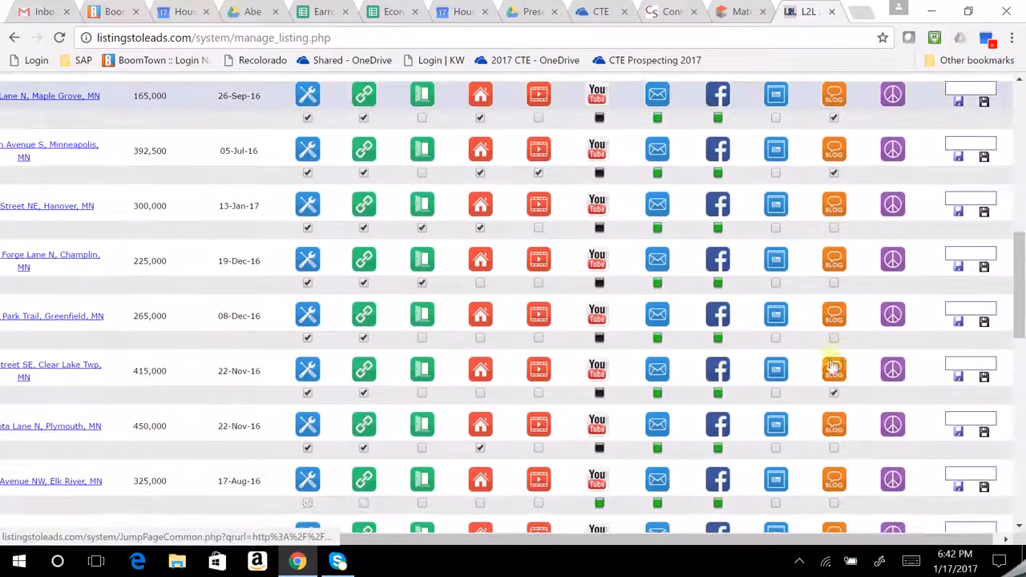
scroll(657, 385, up, 6)
scroll(658, 385, down, 3)
drag(440, 541, 320, 546)
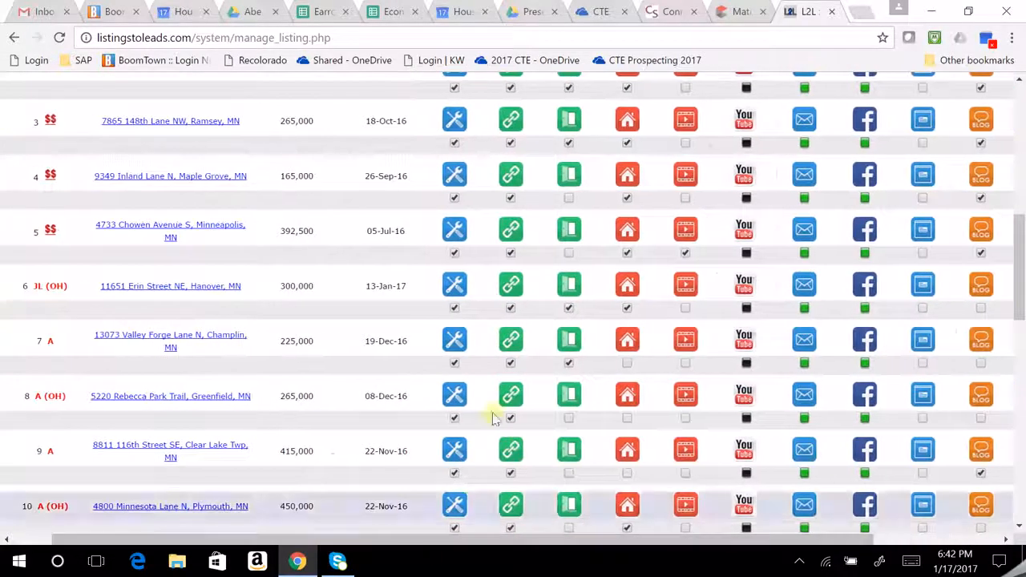
click(456, 394)
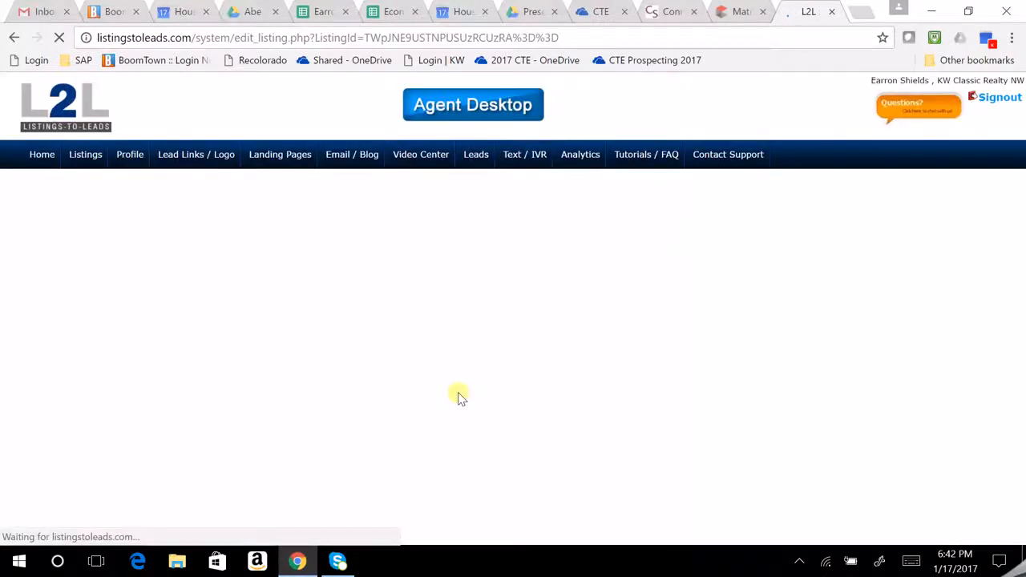
Review the listing's edit form, then return to the Manage Listings table.
scroll(556, 220, down, 1)
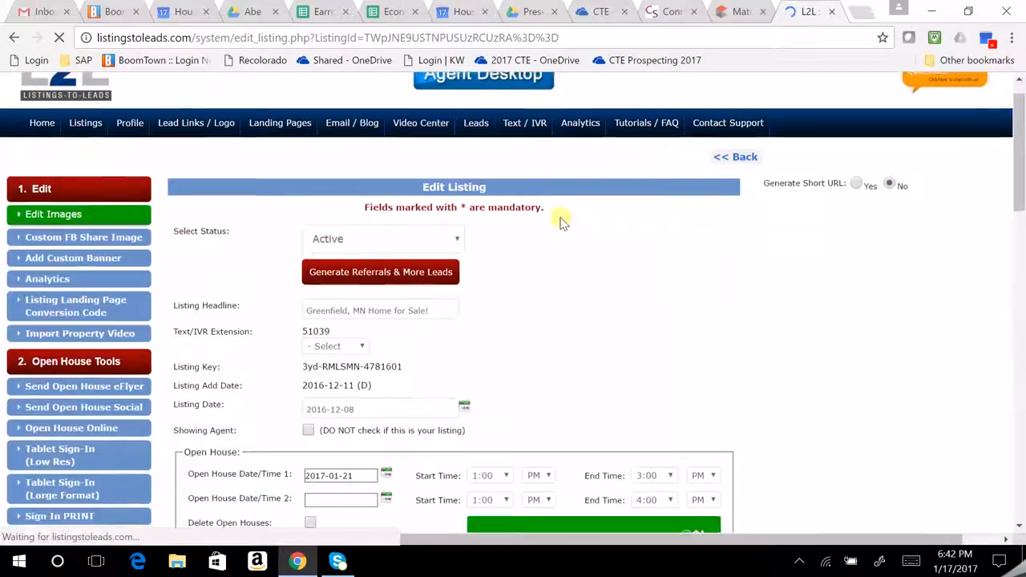
scroll(544, 218, down, 6)
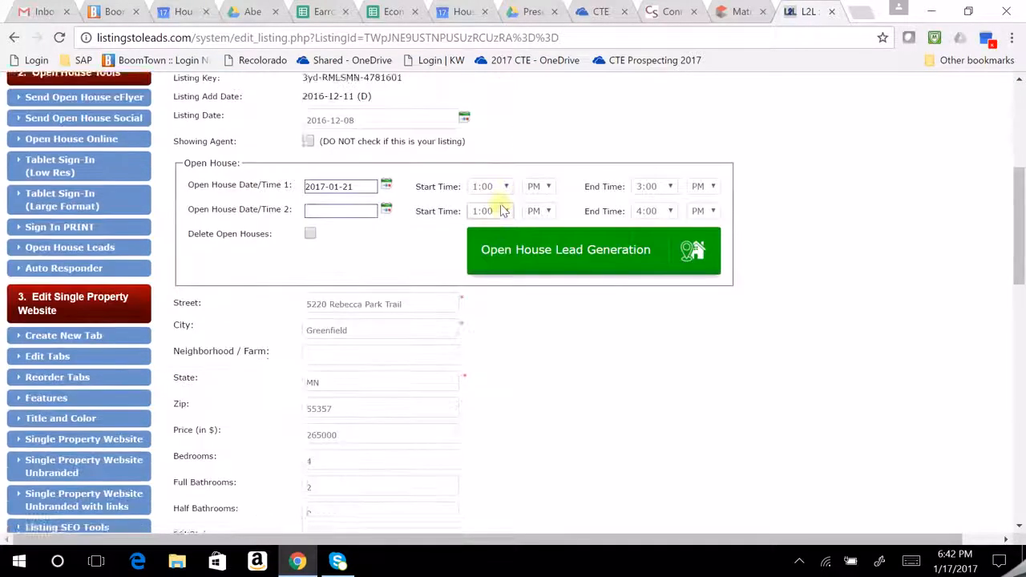
scroll(502, 210, down, 10)
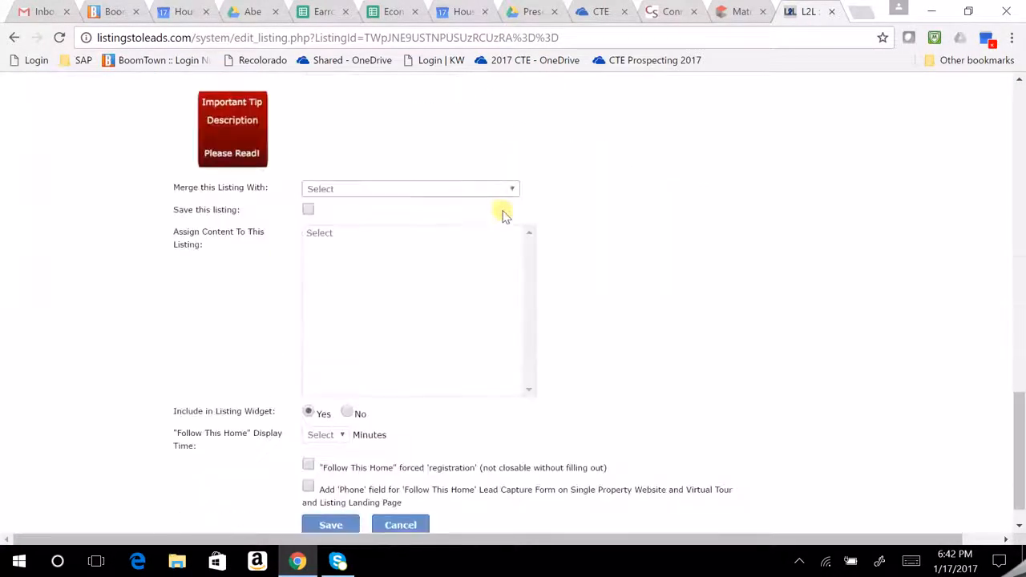
scroll(513, 253, up, 4)
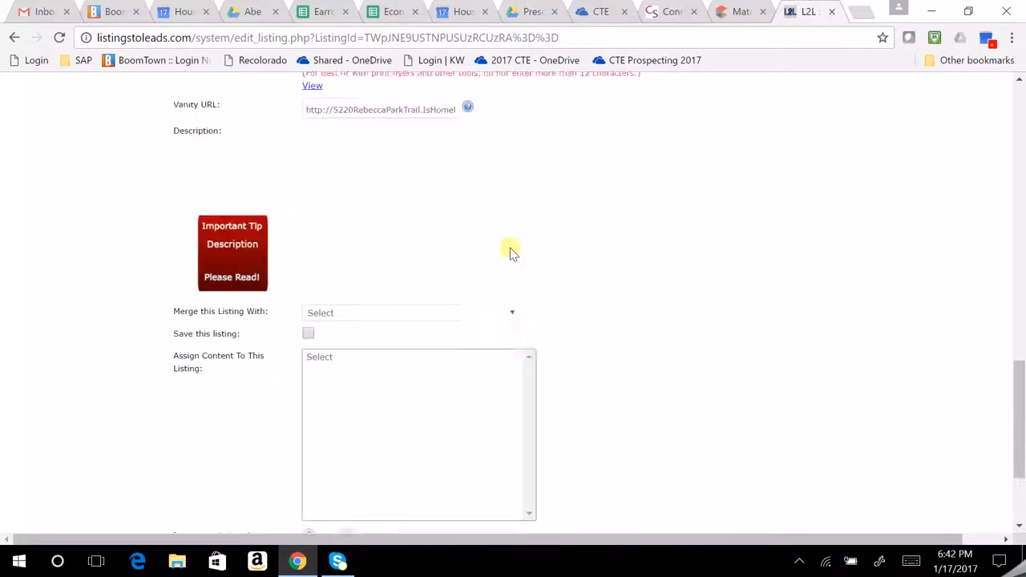
scroll(514, 250, down, 2)
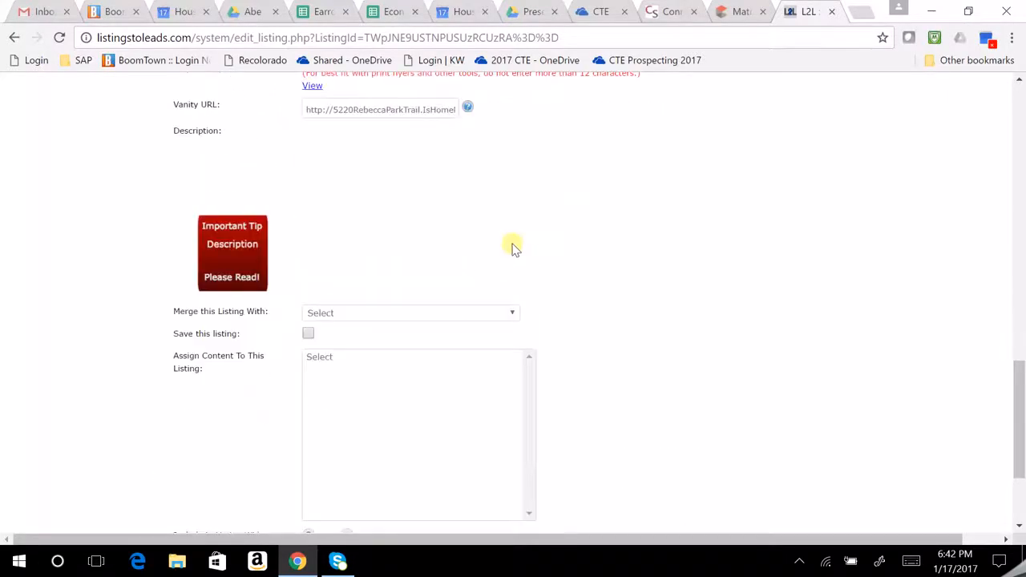
scroll(513, 248, up, 15)
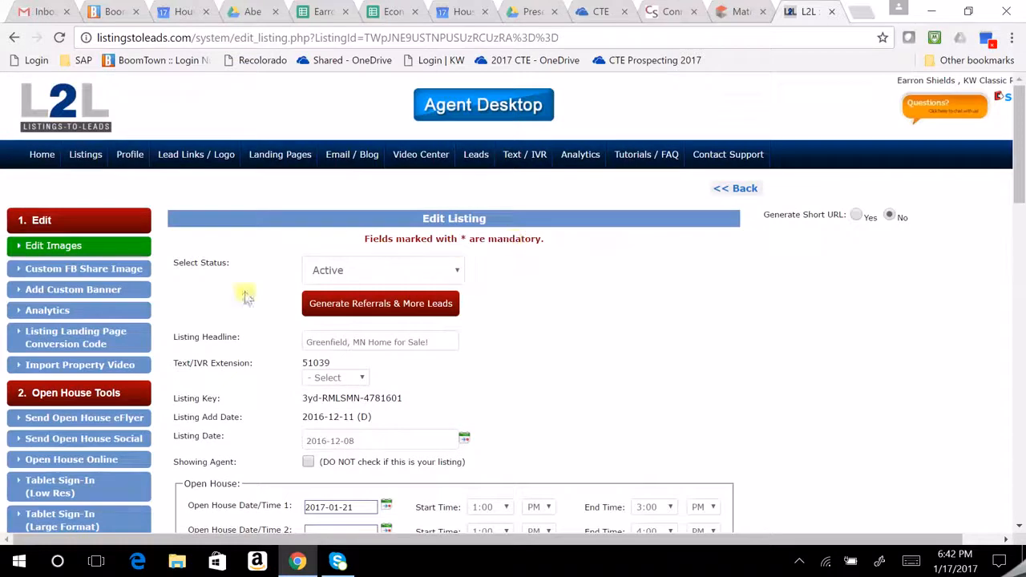
click(14, 37)
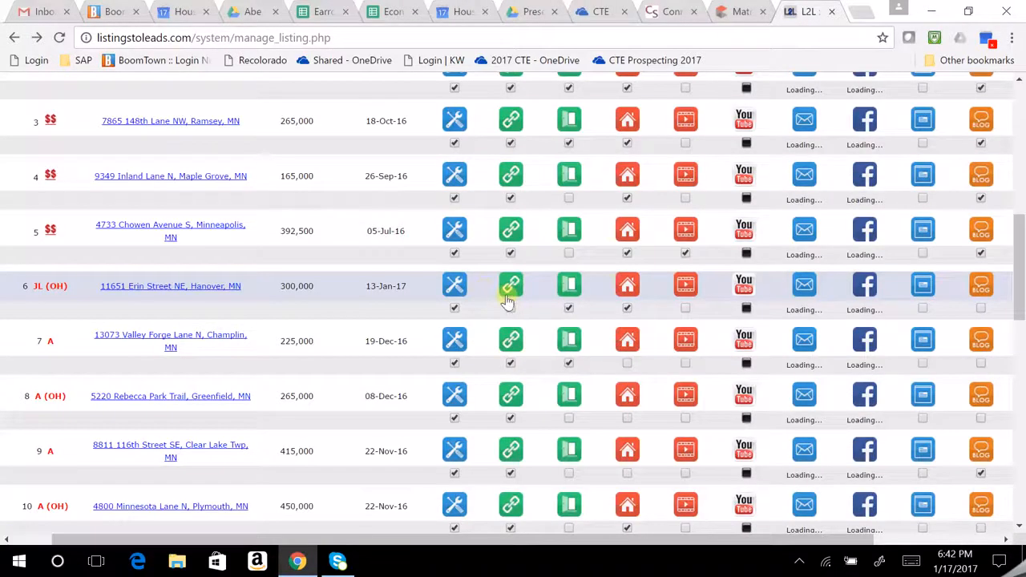
click(513, 396)
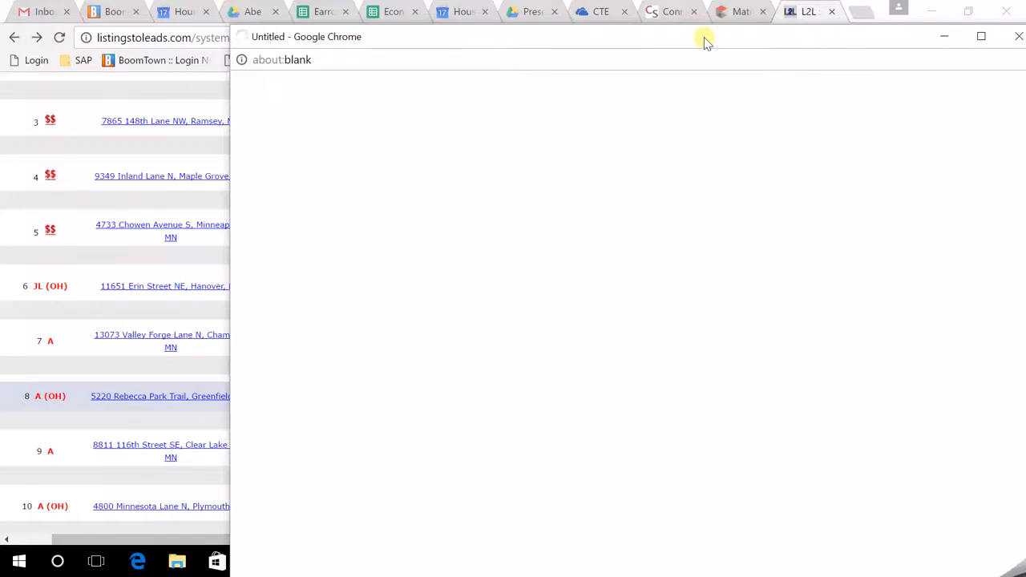
drag(704, 37, 536, 39)
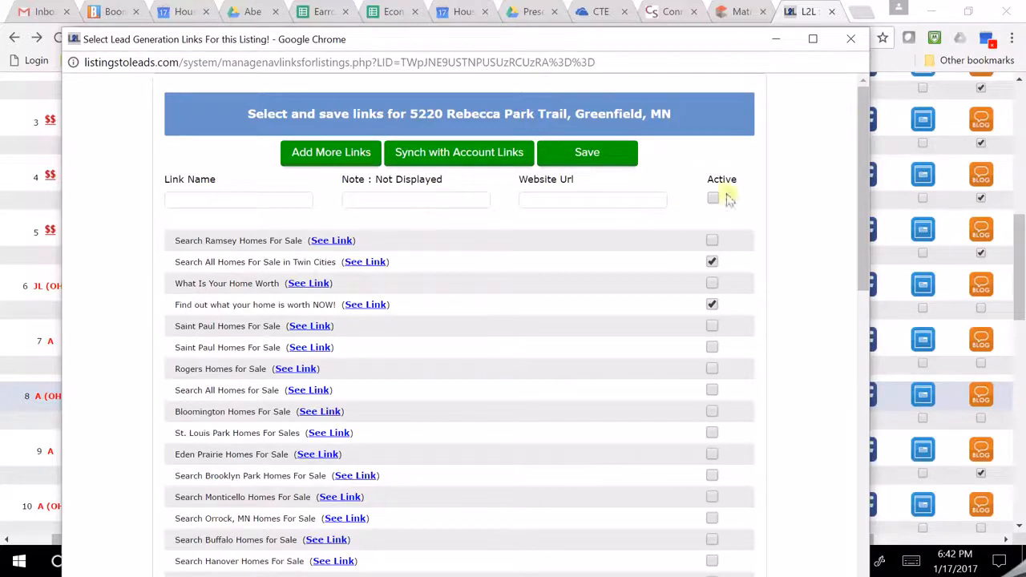
click(850, 38)
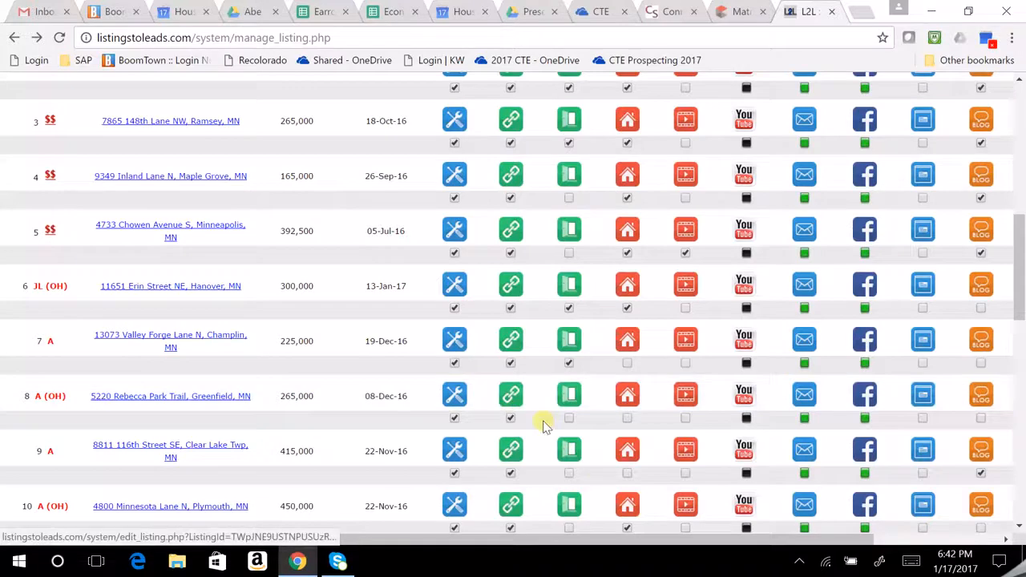
mouse_move(630, 538)
mouse_down()
mouse_move(684, 533)
mouse_move(631, 538)
mouse_up()
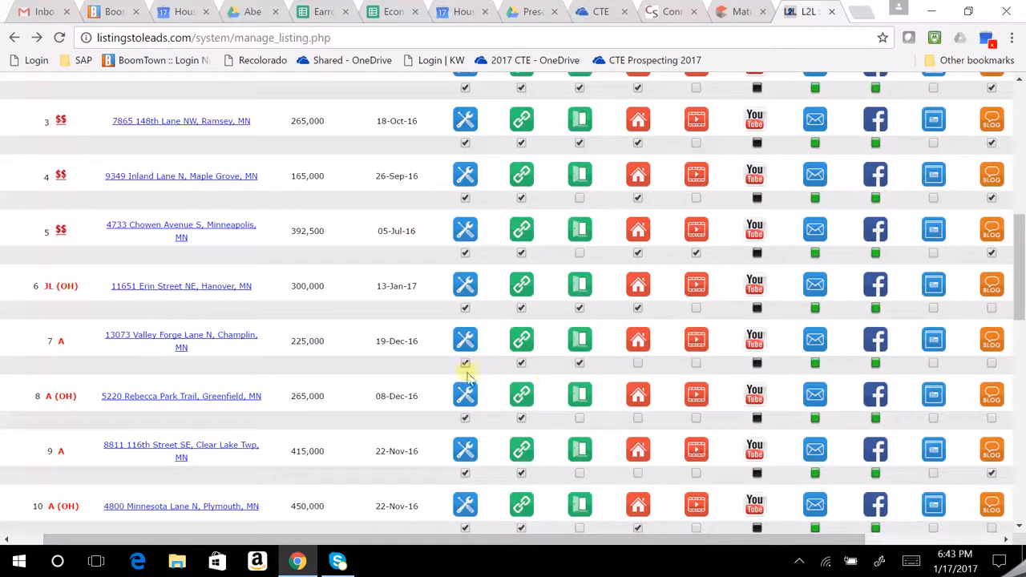
View the single property website ($265,000, 4 bedrooms, 1796 sq ft), then return to L2L.
click(639, 395)
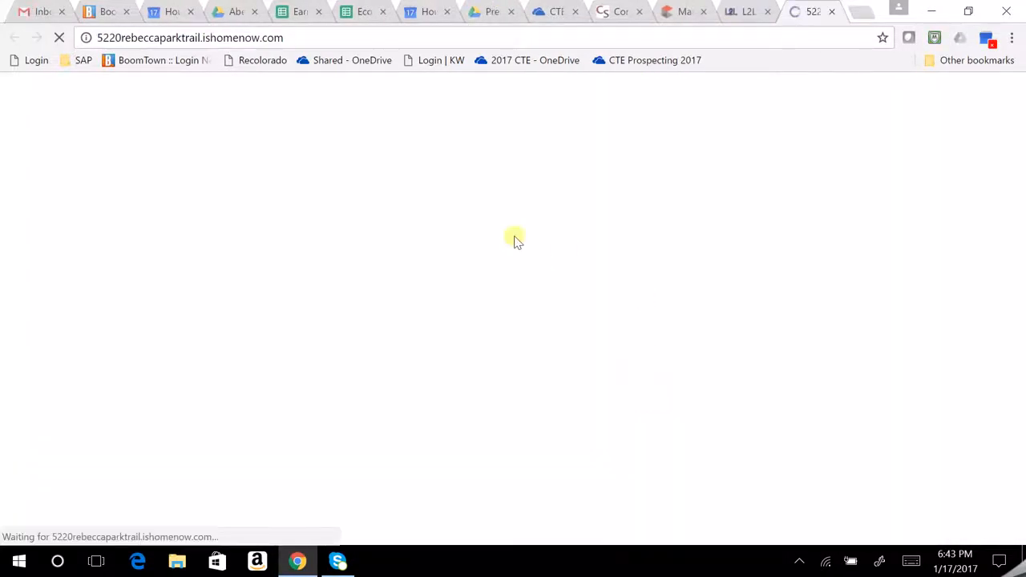
scroll(746, 160, down, 3)
scroll(762, 192, up, 2)
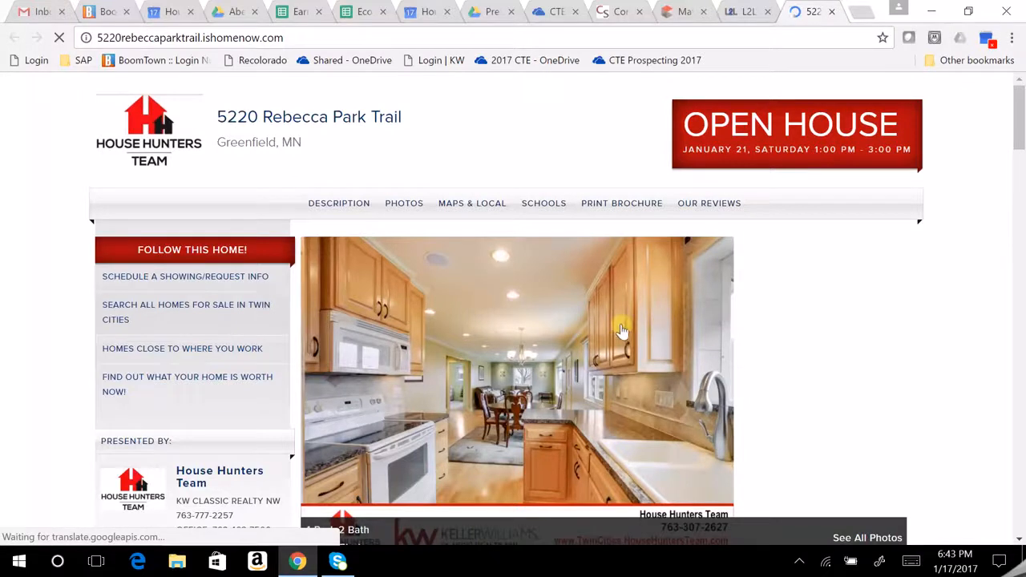
scroll(617, 333, down, 5)
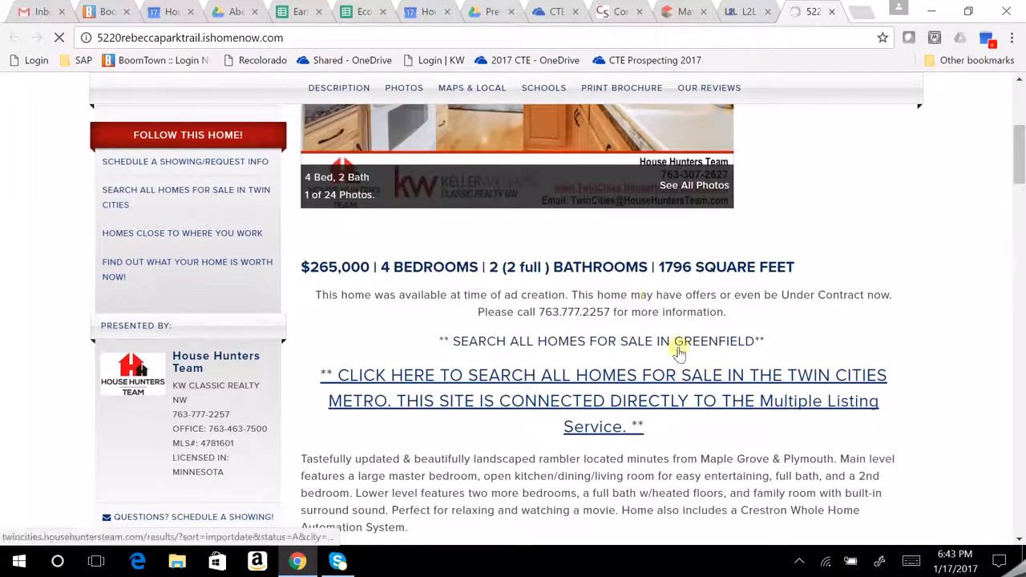
scroll(664, 309, down, 9)
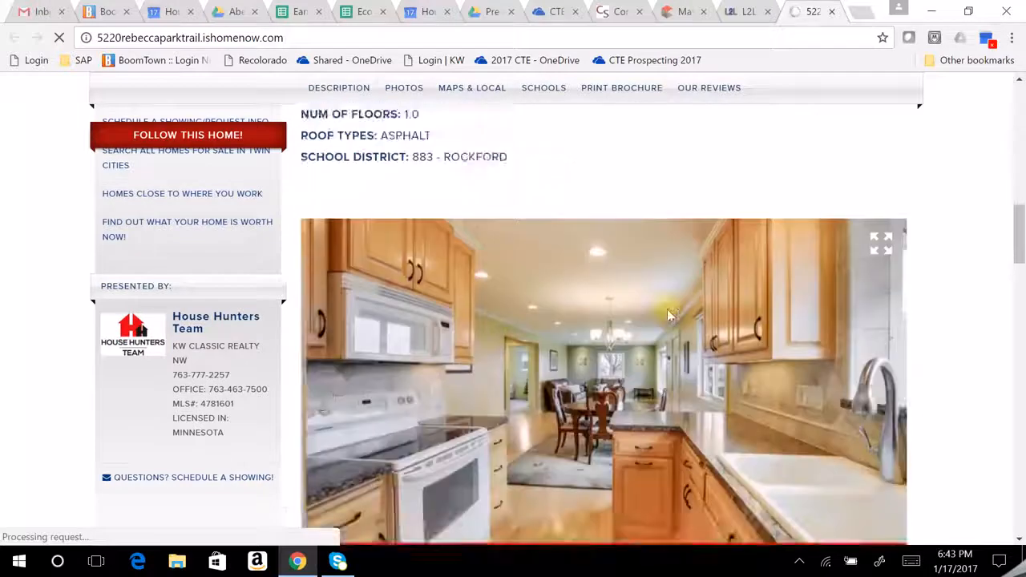
scroll(672, 317, down, 5)
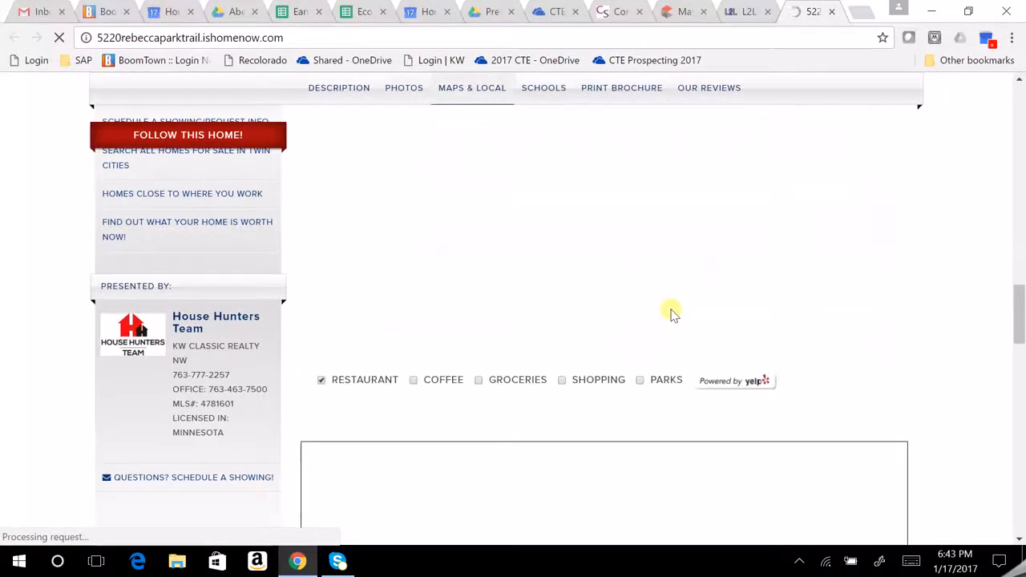
scroll(524, 213, up, 10)
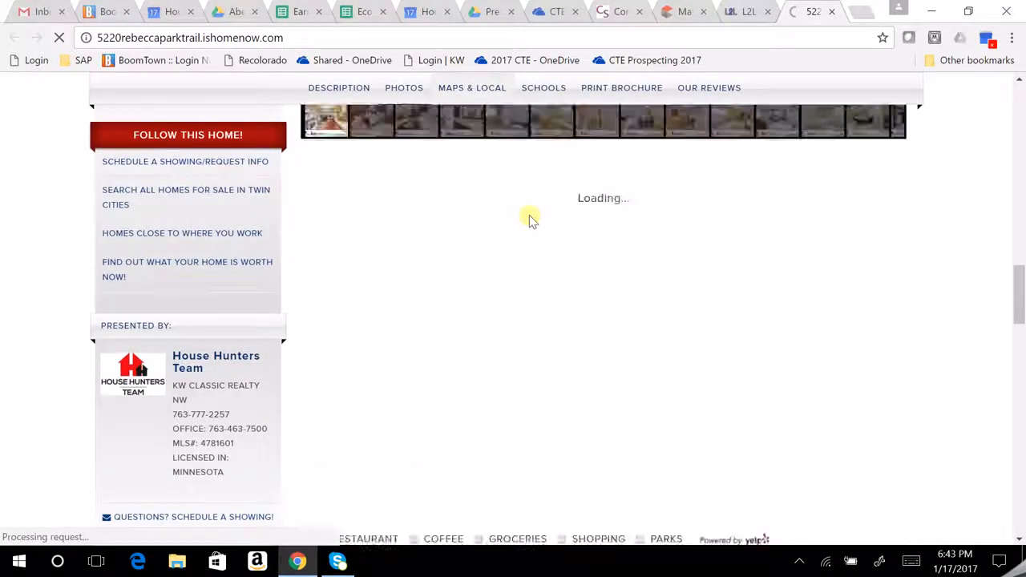
scroll(561, 241, up, 3)
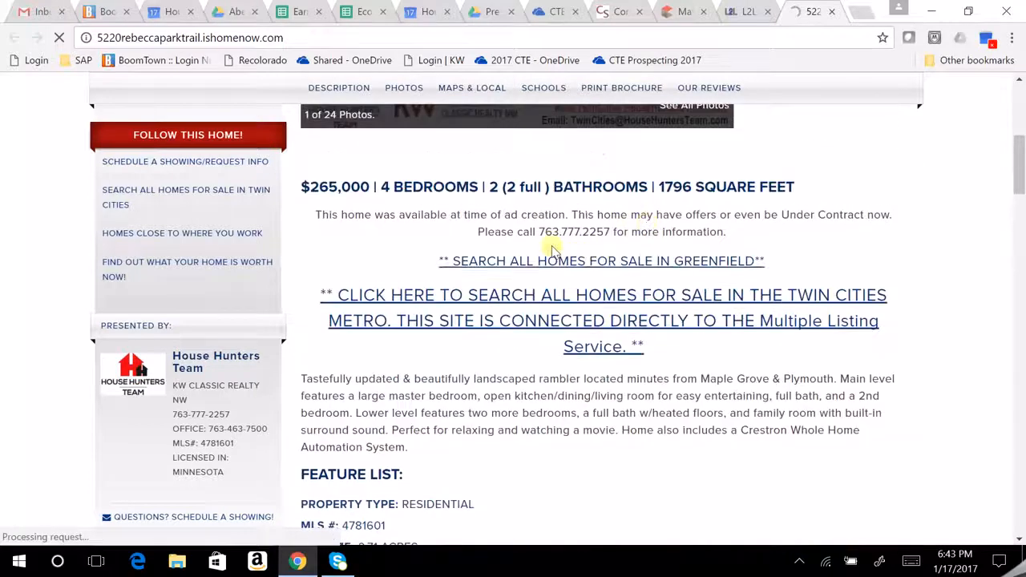
scroll(550, 297, up, 4)
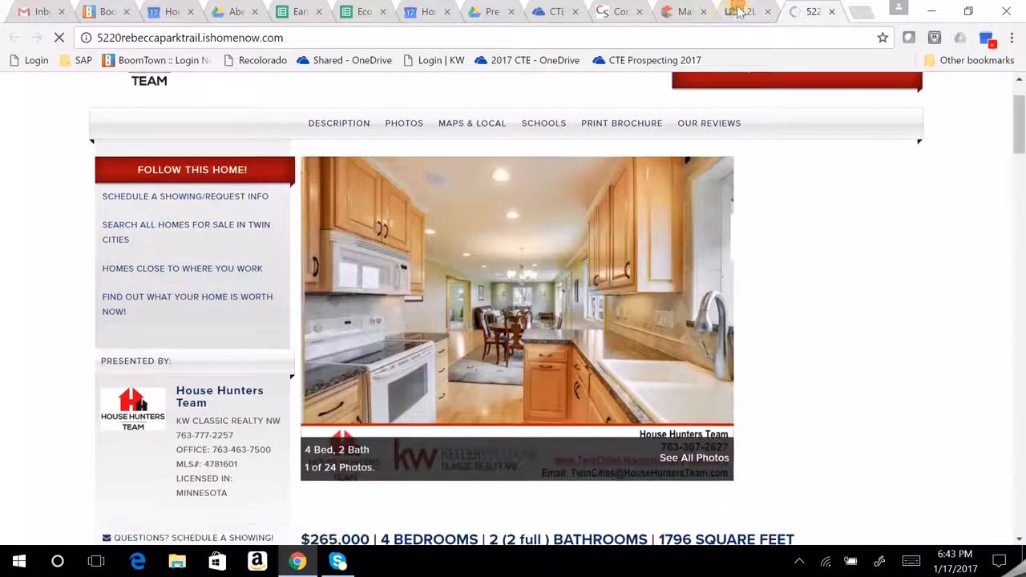
click(740, 11)
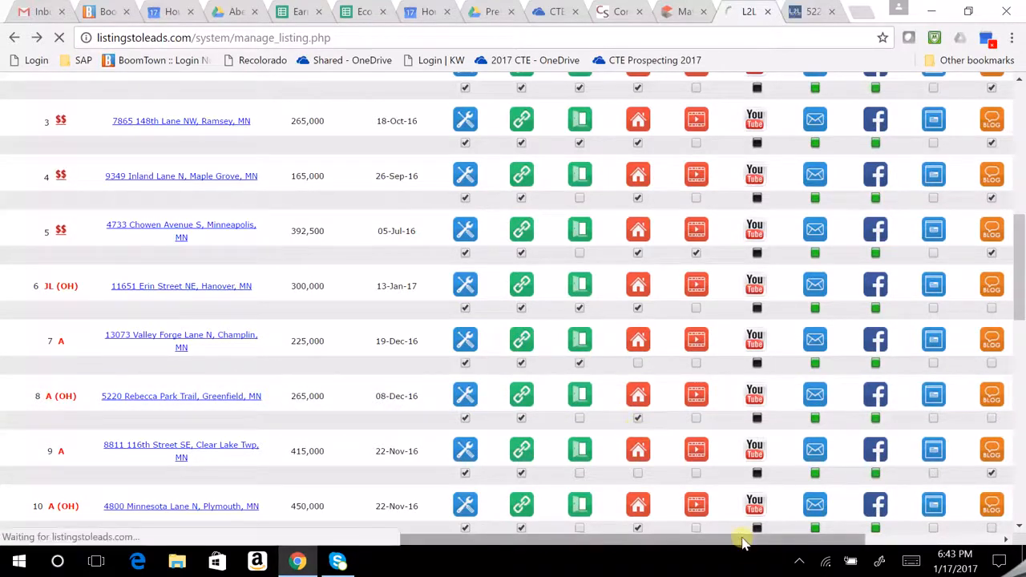
scroll(540, 387, down, 6)
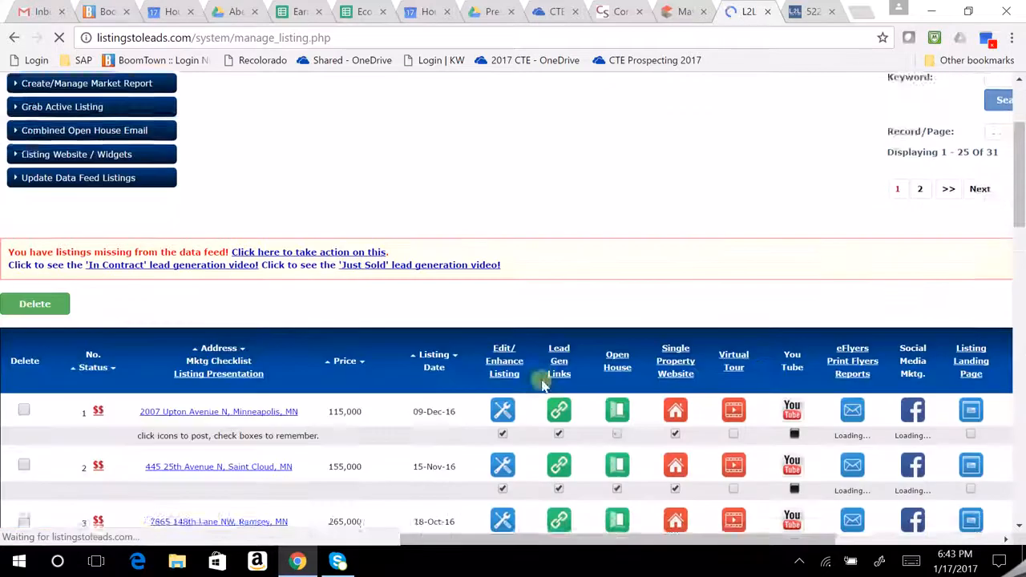
scroll(354, 477, down, 1)
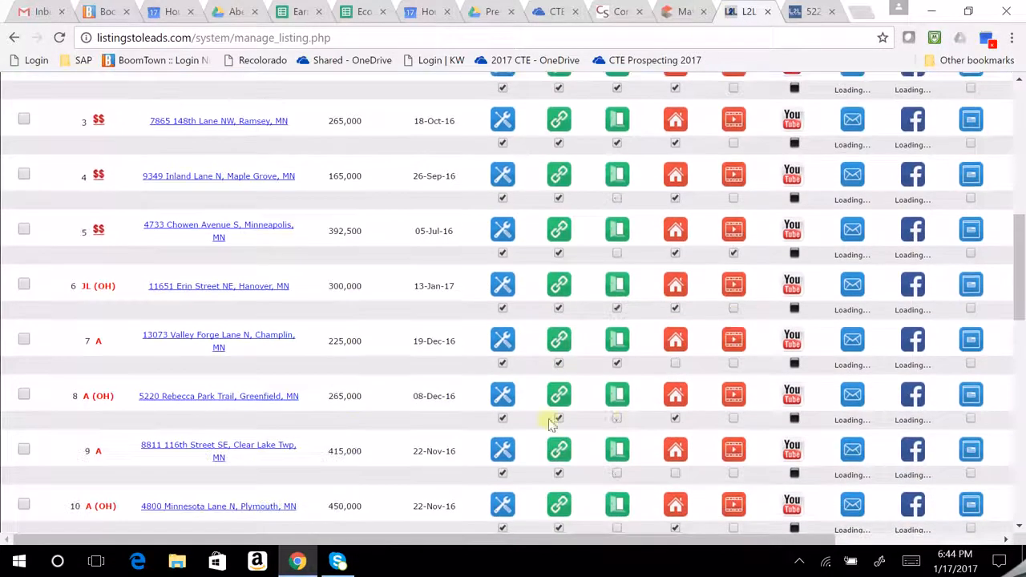
drag(812, 544, 863, 538)
scroll(942, 533, right, 1)
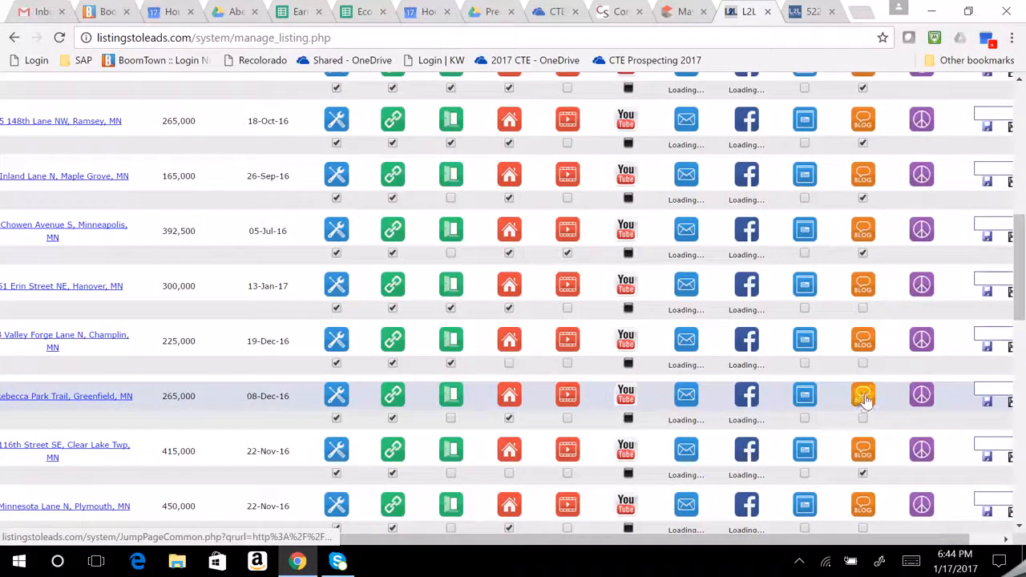
click(864, 396)
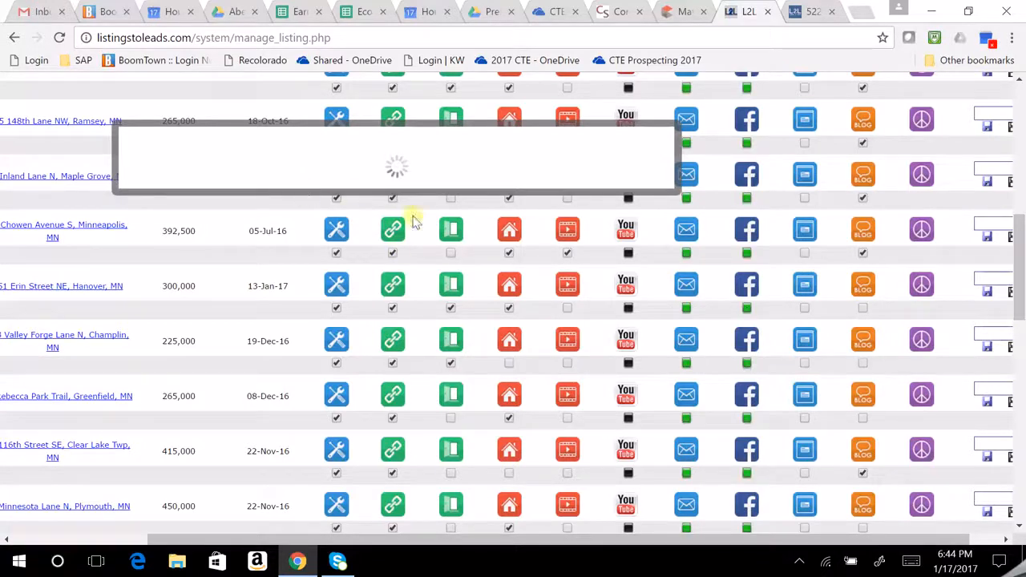
Show the Wordpress templates: Branded YouTube BlogPost, Open House and SPW.
scroll(479, 273, down, 1)
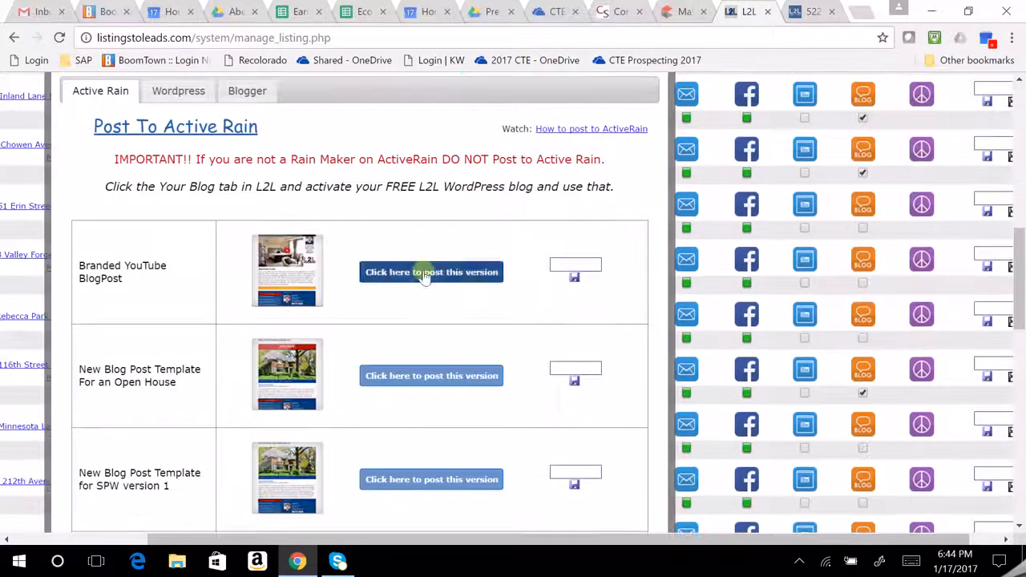
scroll(297, 172, up, 2)
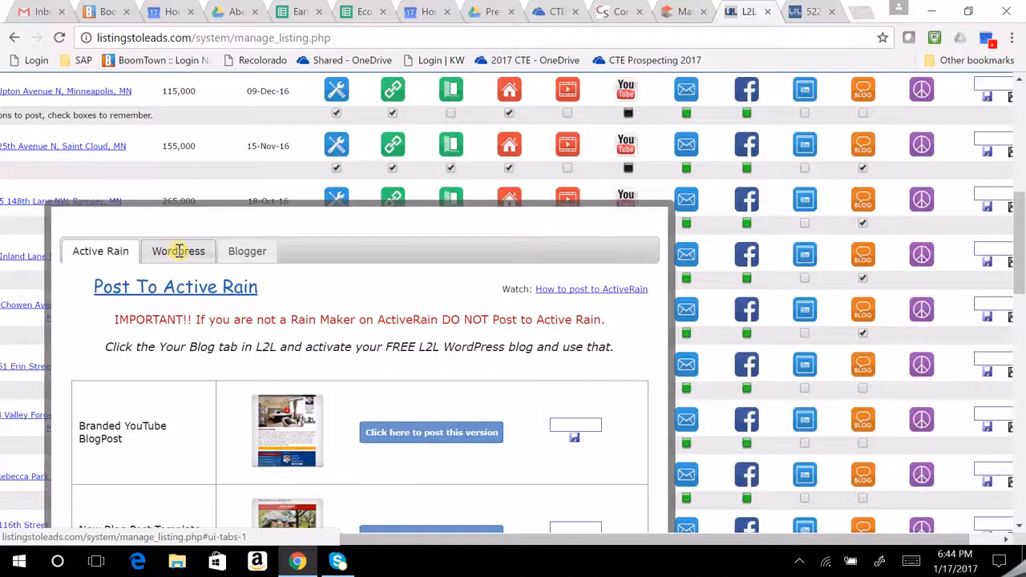
click(179, 250)
scroll(373, 287, down, 1)
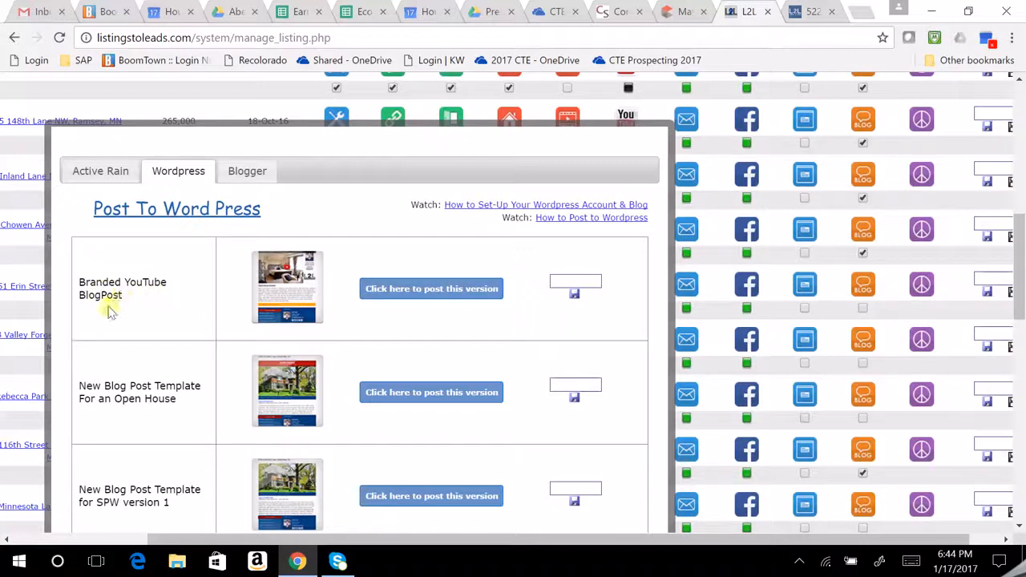
Copy the Branded YouTube BlogPost HTML to the clipboard and go back to BoomTown's Lead Central.
click(440, 295)
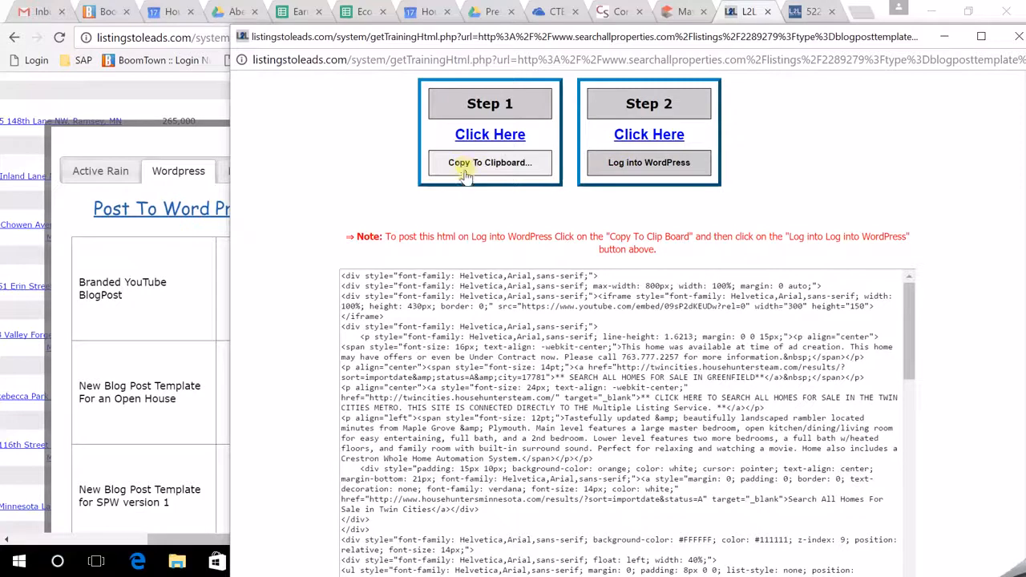
click(488, 164)
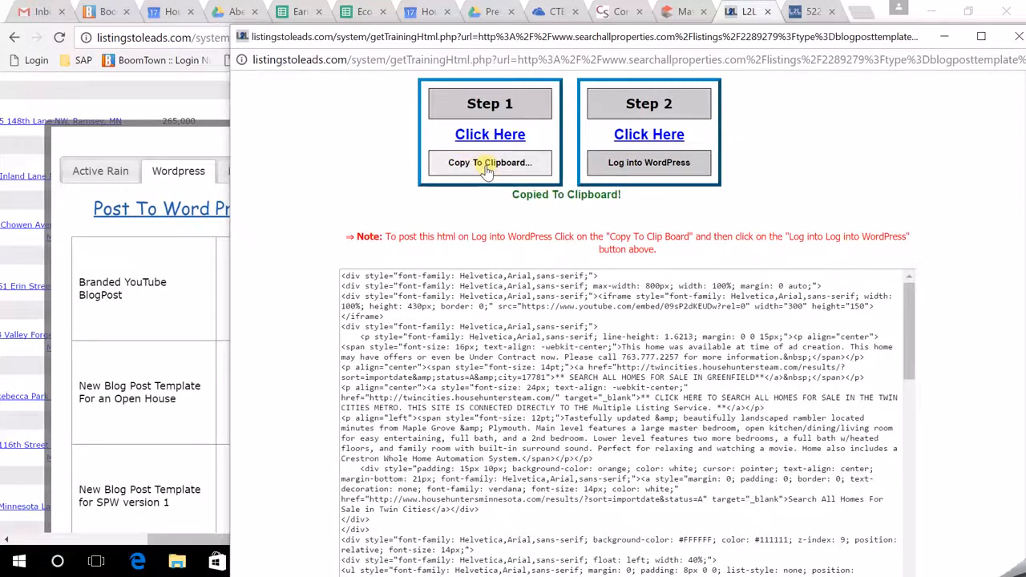
click(100, 11)
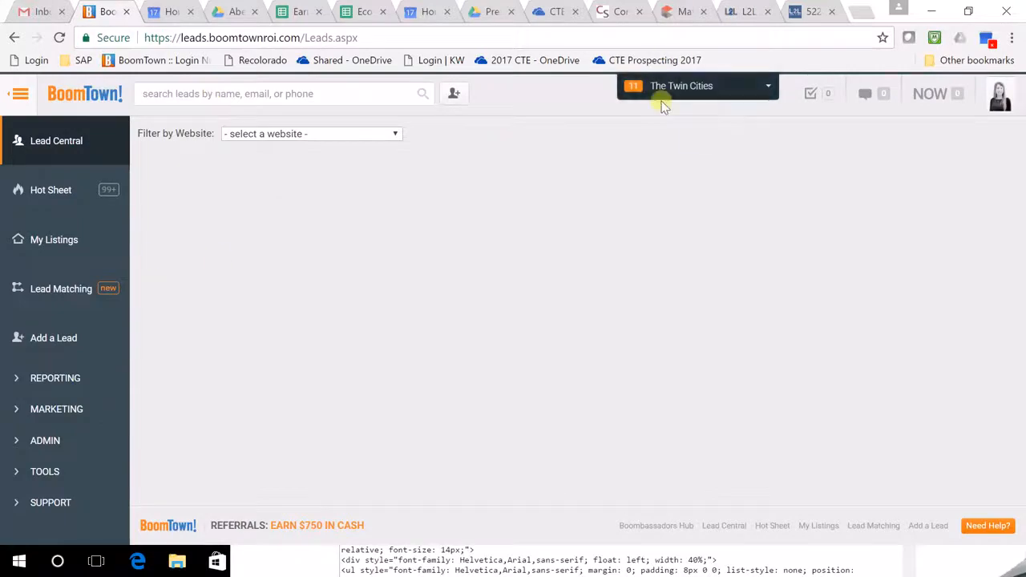
Filter leads to TwinCities.HouseHuntersTeam.com and launch that site's WordPress Dashboard from Tools.
click(365, 134)
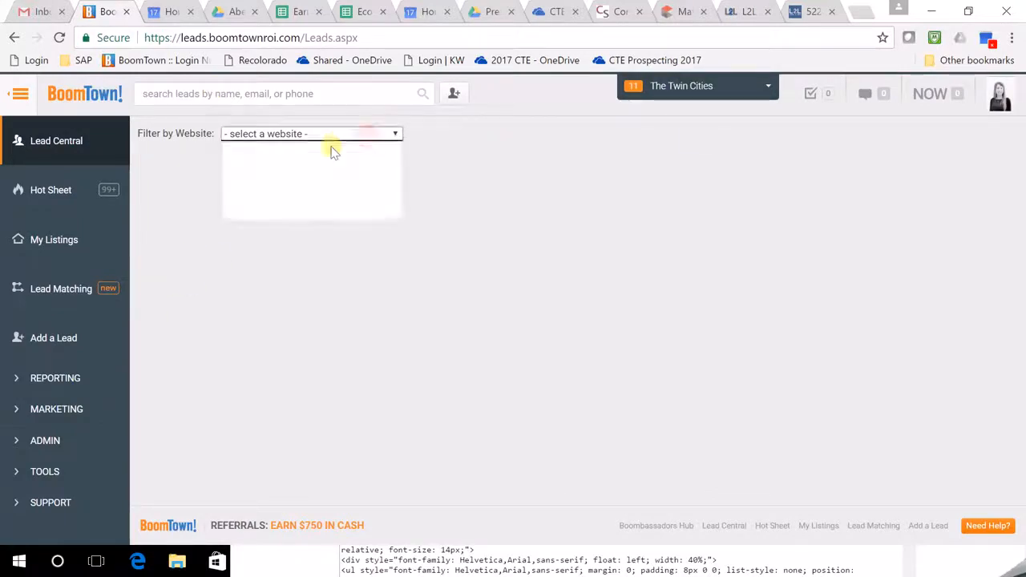
click(291, 214)
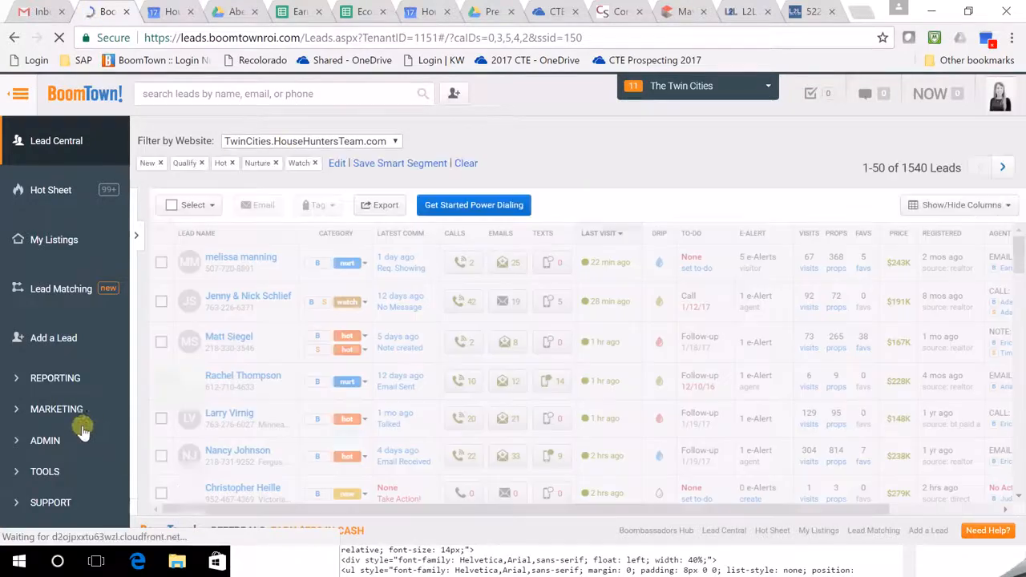
click(67, 416)
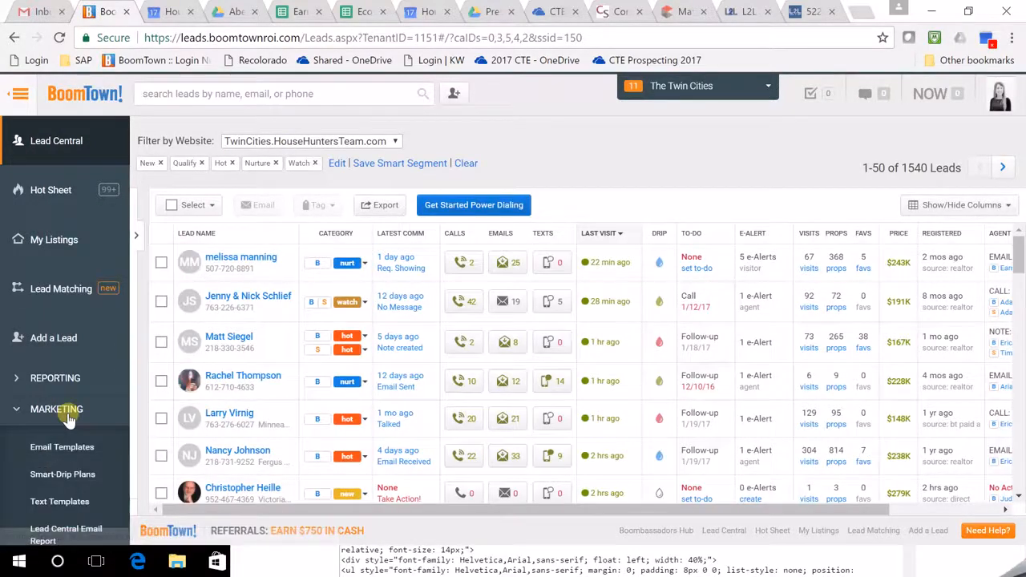
scroll(72, 425, down, 3)
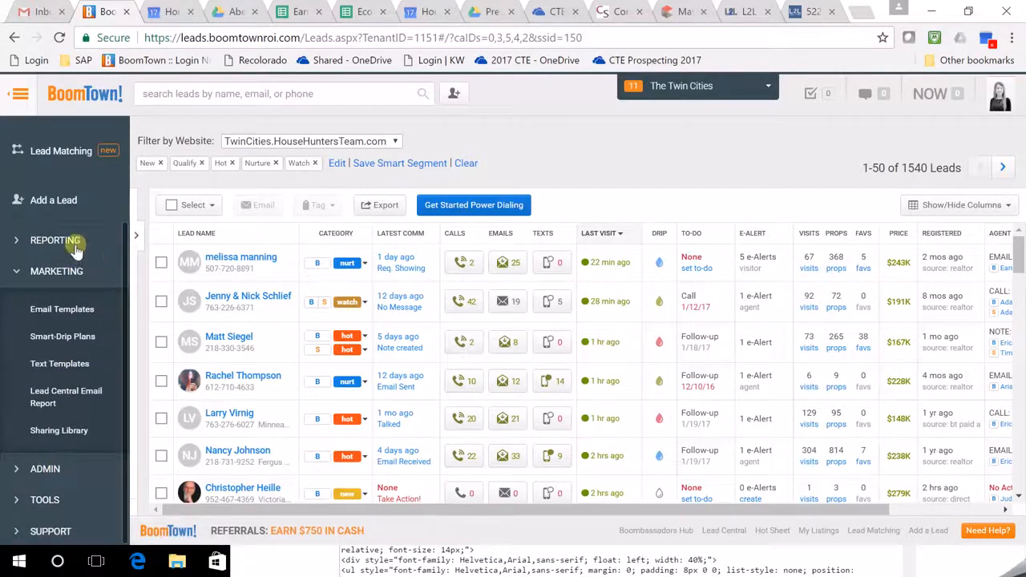
click(80, 461)
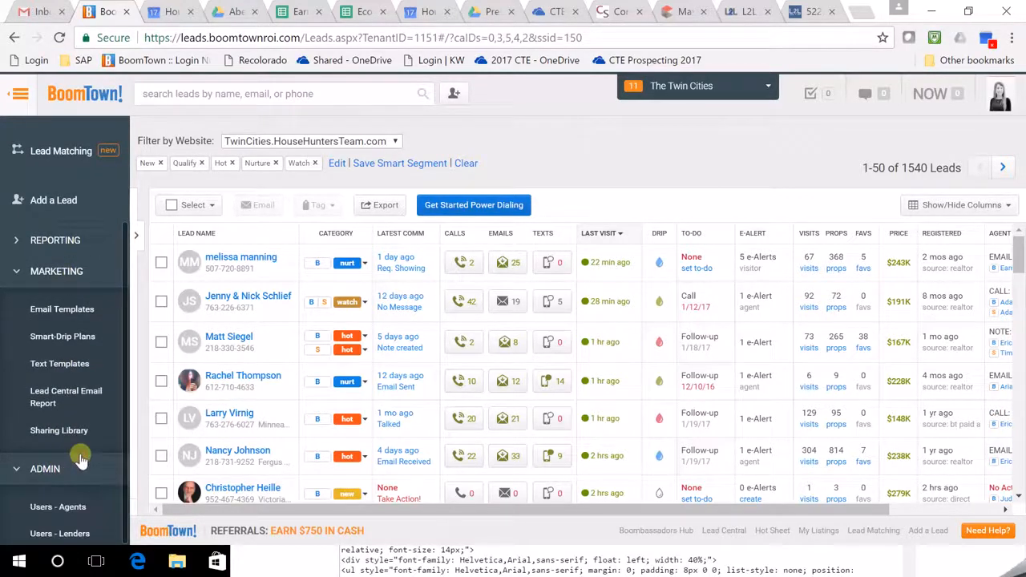
scroll(80, 461, down, 2)
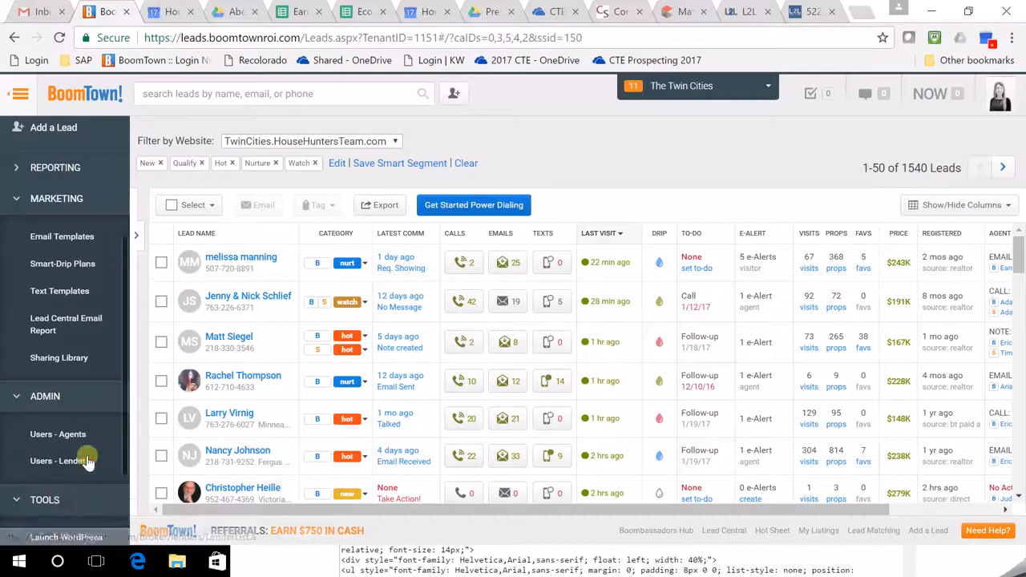
scroll(88, 461, down, 4)
click(80, 363)
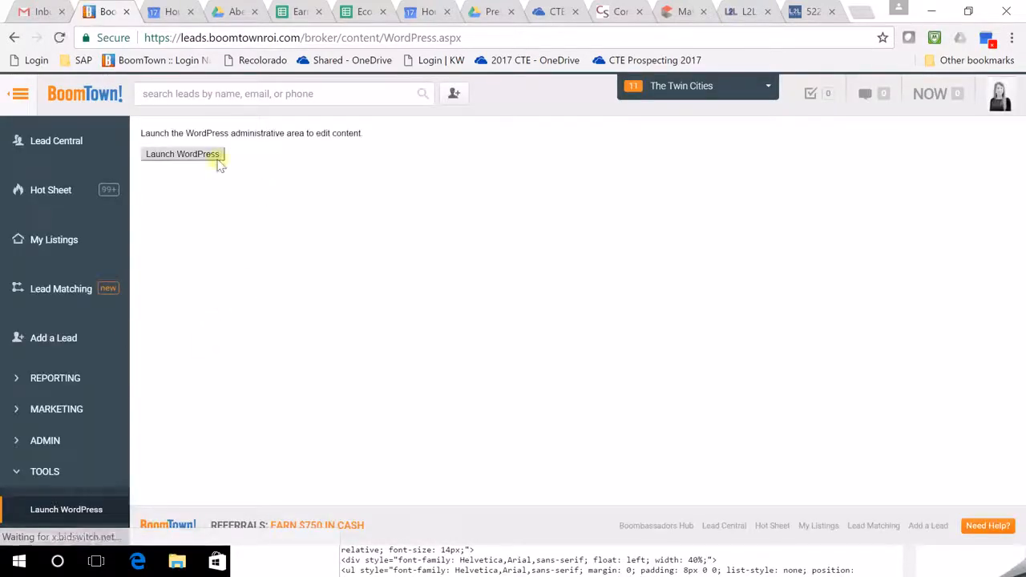
click(198, 158)
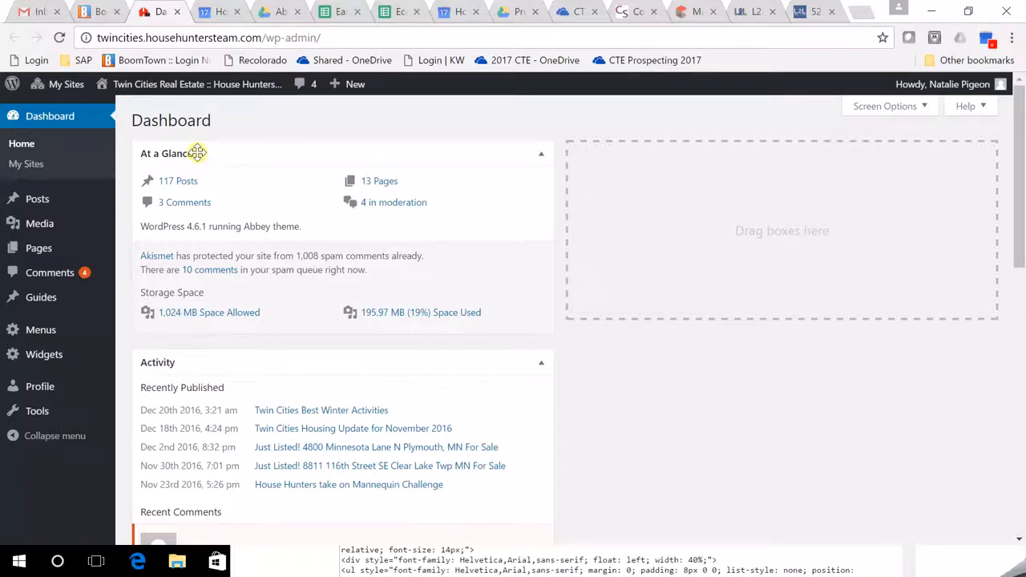
Go to the Posts list (121 items) and start an Add New Post draft.
click(50, 206)
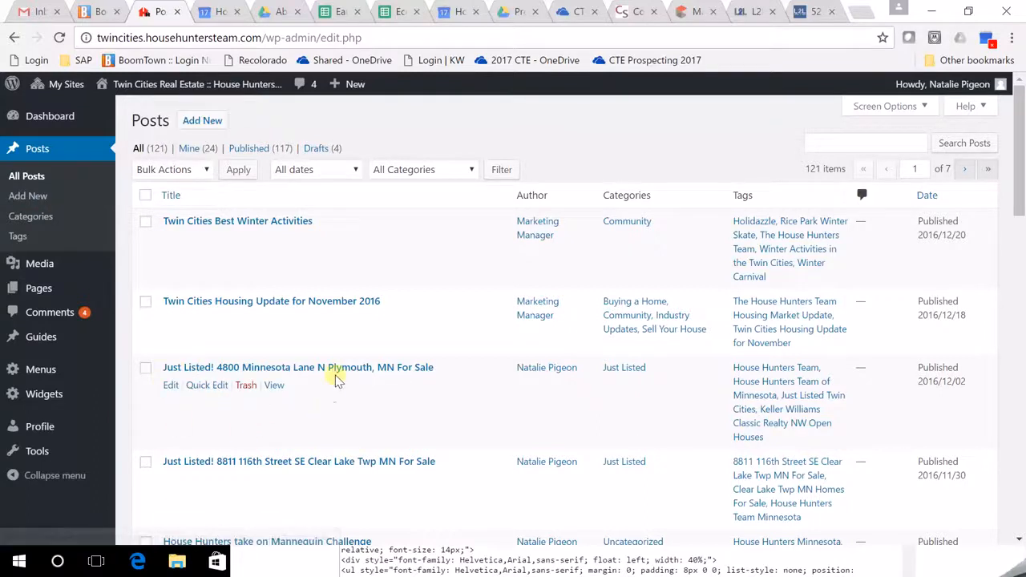
scroll(268, 415, down, 1)
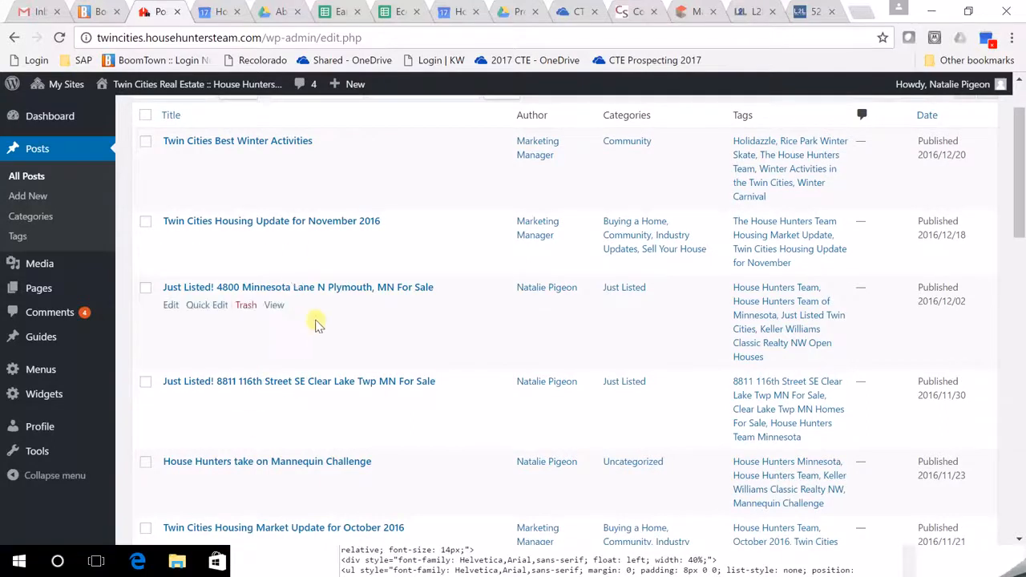
scroll(348, 406, up, 1)
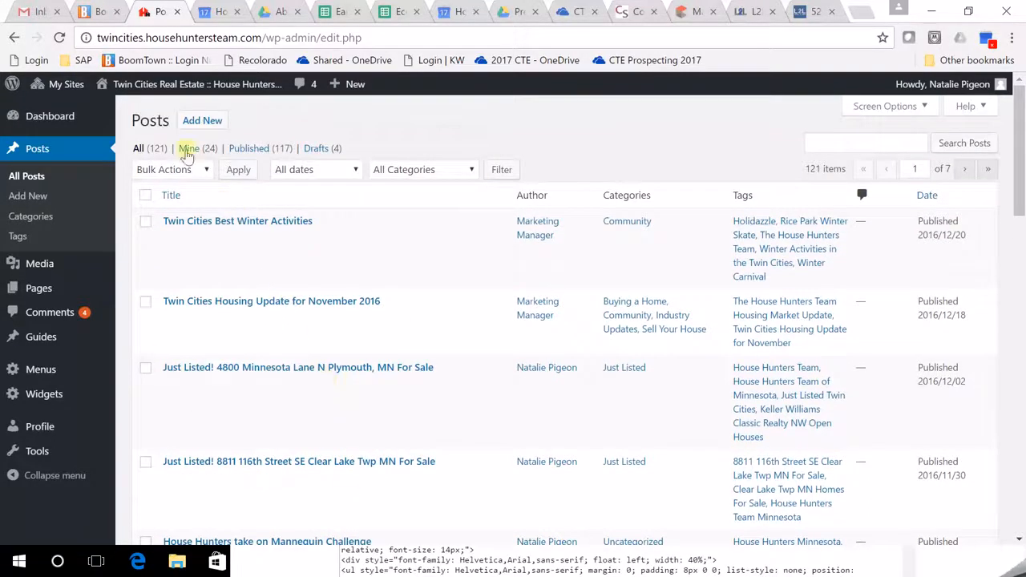
click(205, 130)
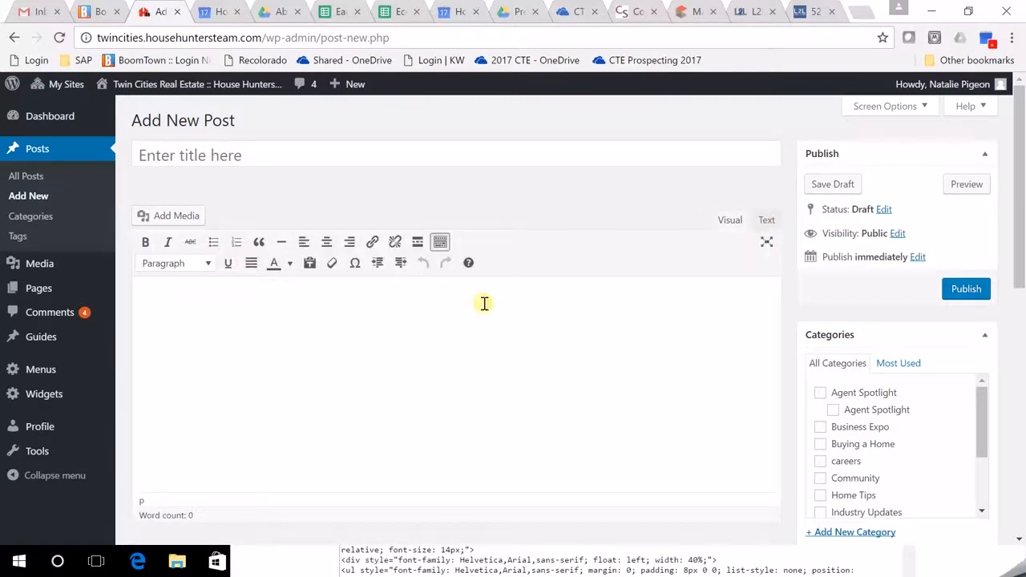
Paste the Branded YouTube listing HTML into the post body in Text mode, then go to the title.
click(768, 220)
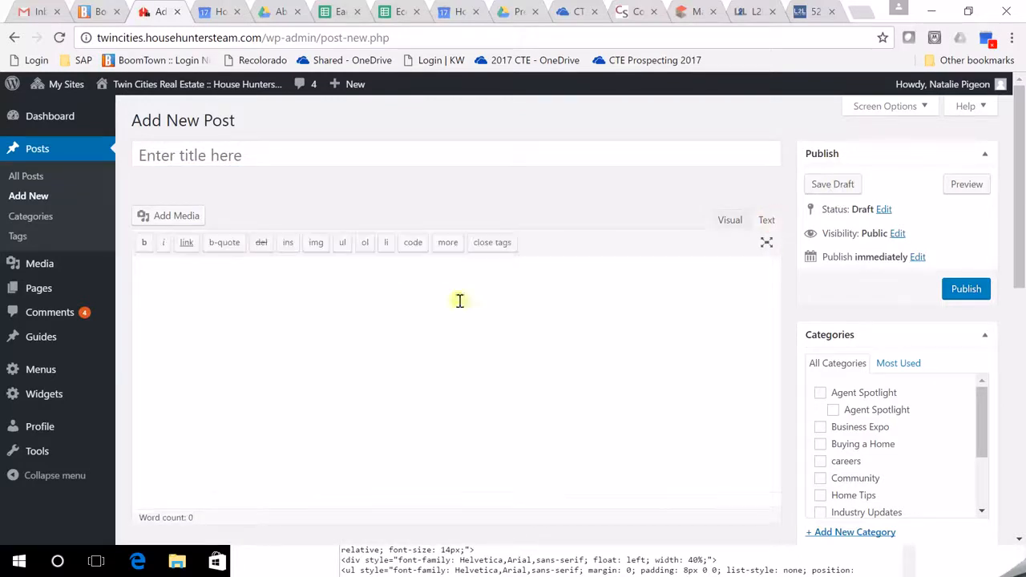
right_click(194, 282)
click(260, 378)
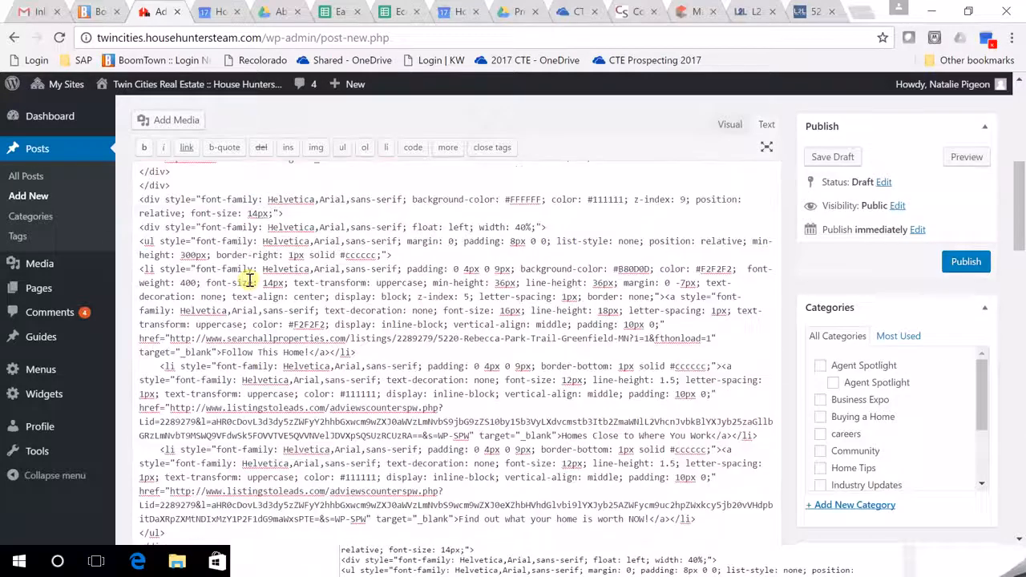
scroll(729, 286, up, 5)
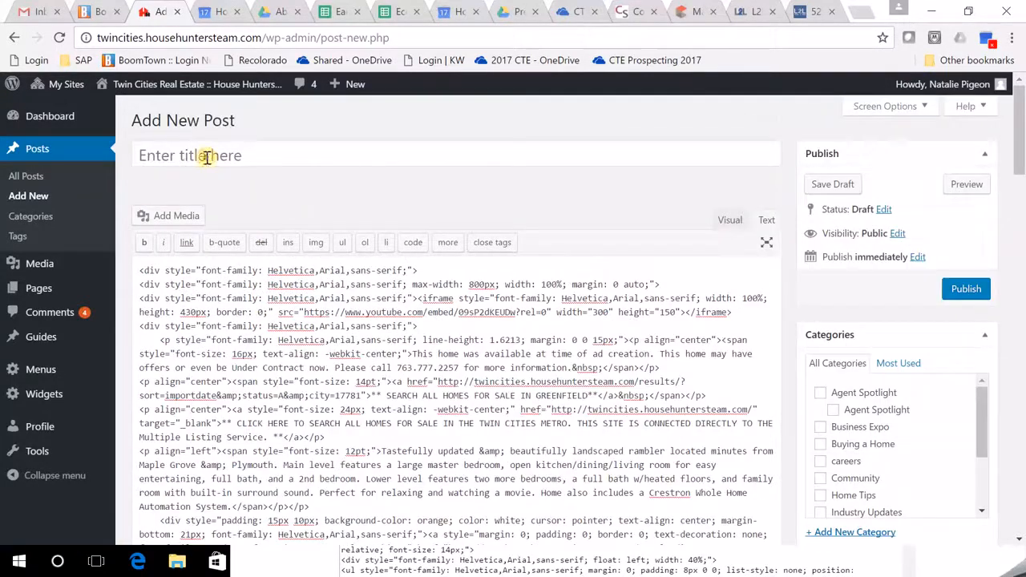
click(206, 157)
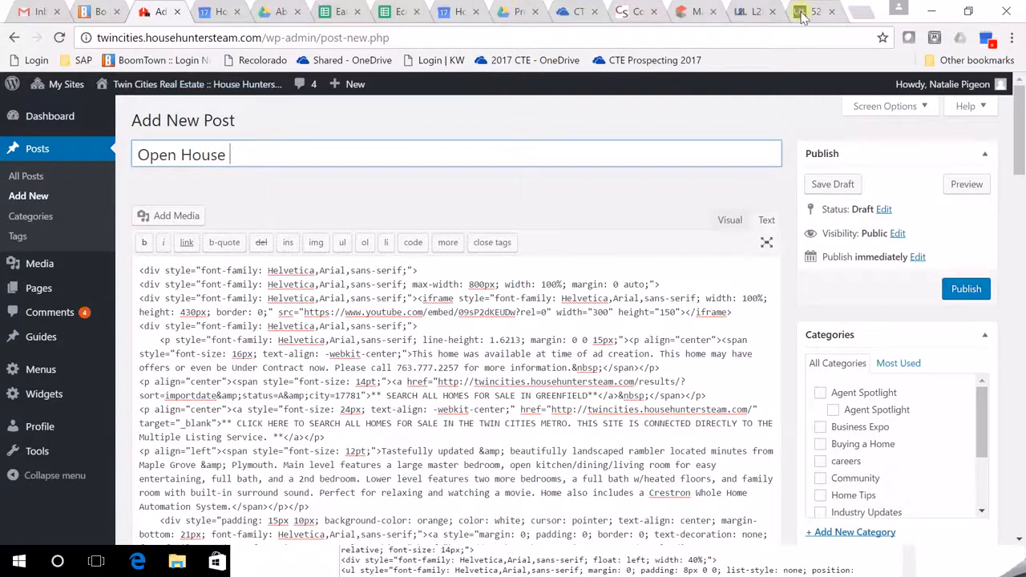
Add '1/21' to the title and check the open-house details on the listing page.
text(1/21)
click(813, 14)
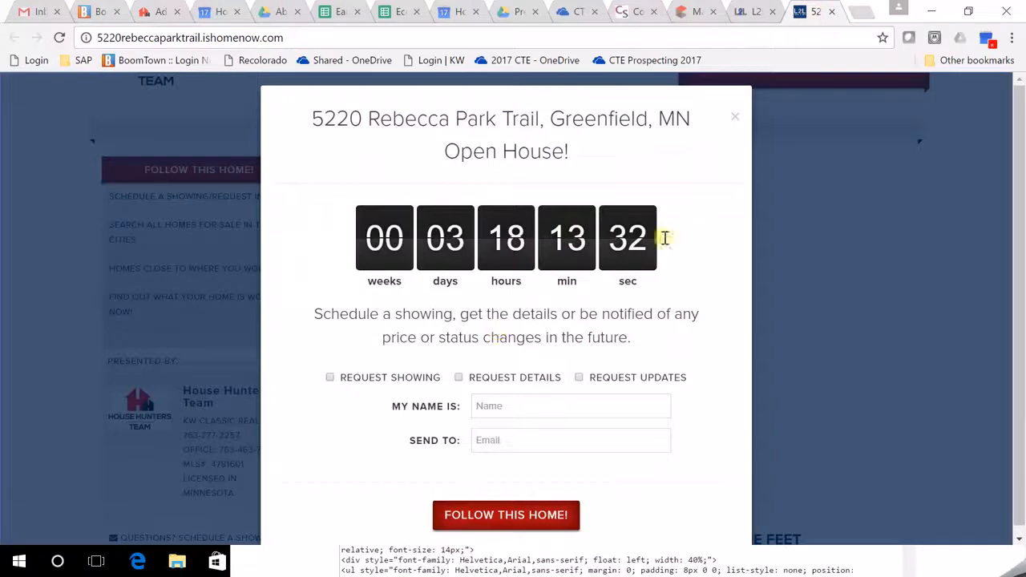
click(734, 118)
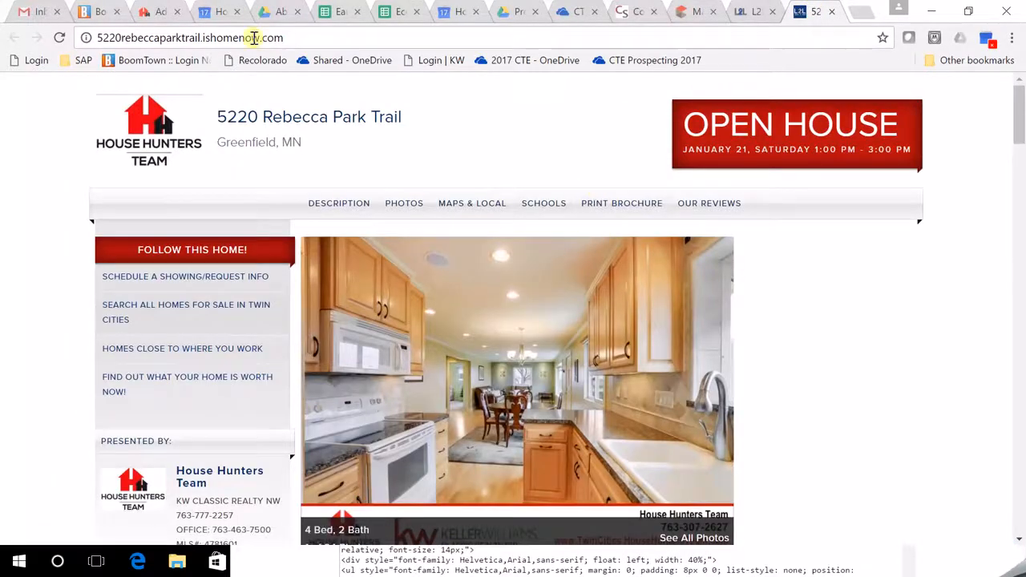
click(108, 16)
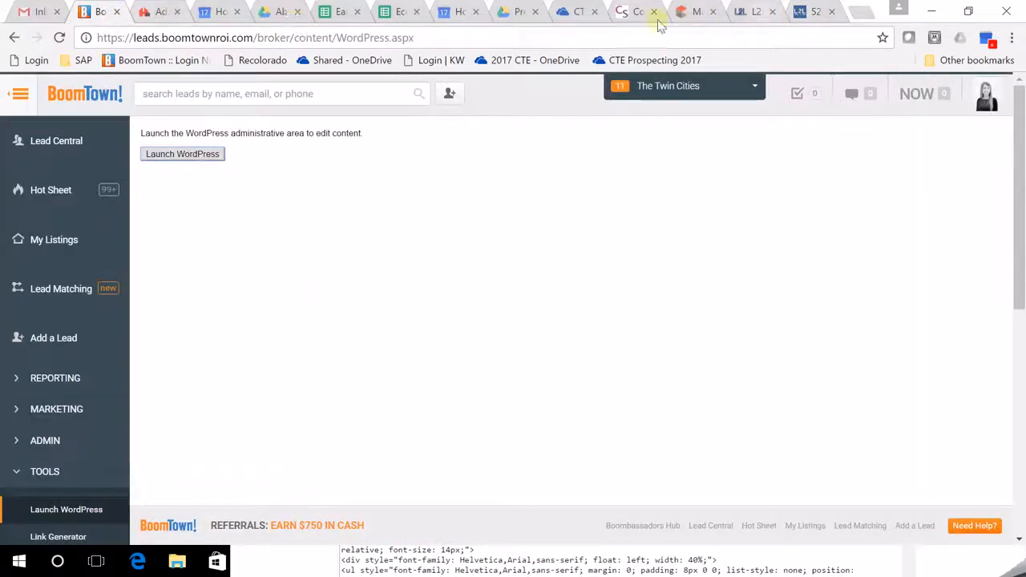
click(173, 16)
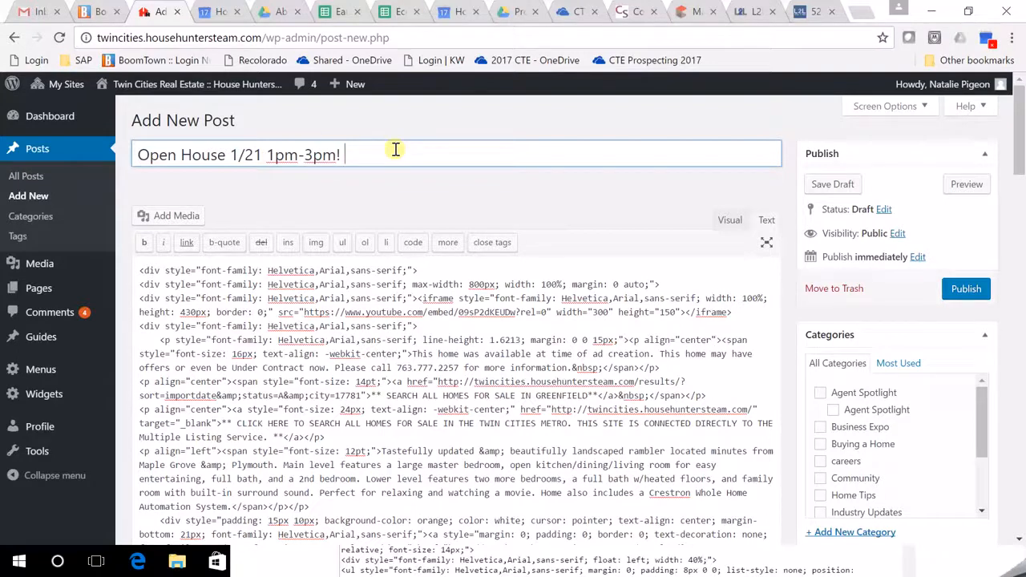
click(810, 12)
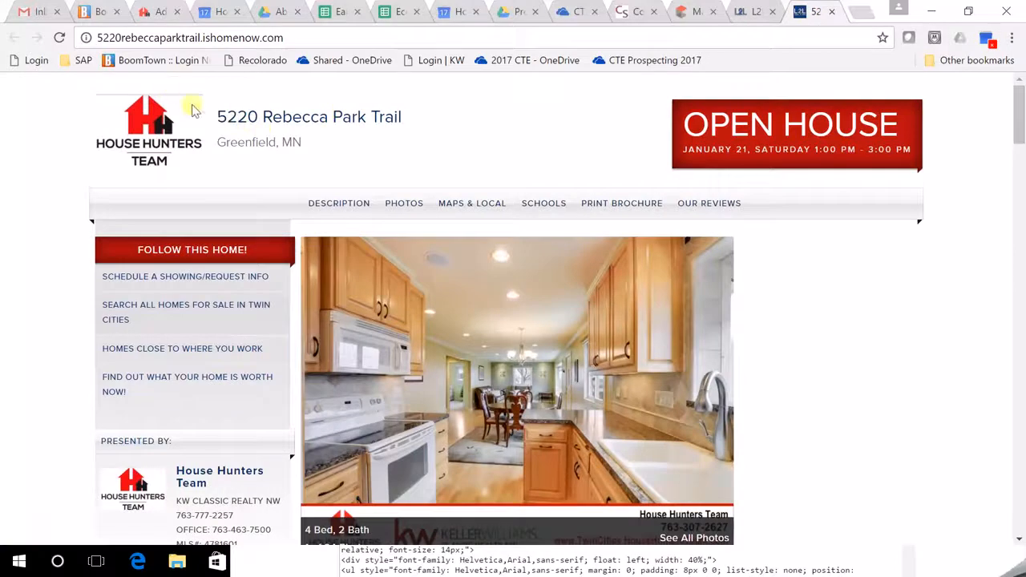
drag(218, 117, 304, 140)
right_click(304, 138)
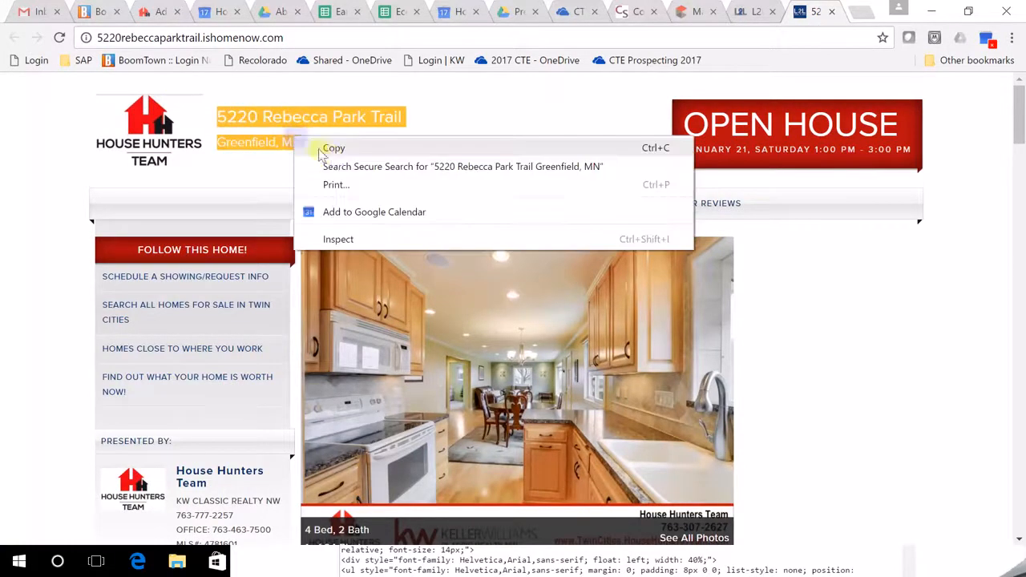
click(319, 147)
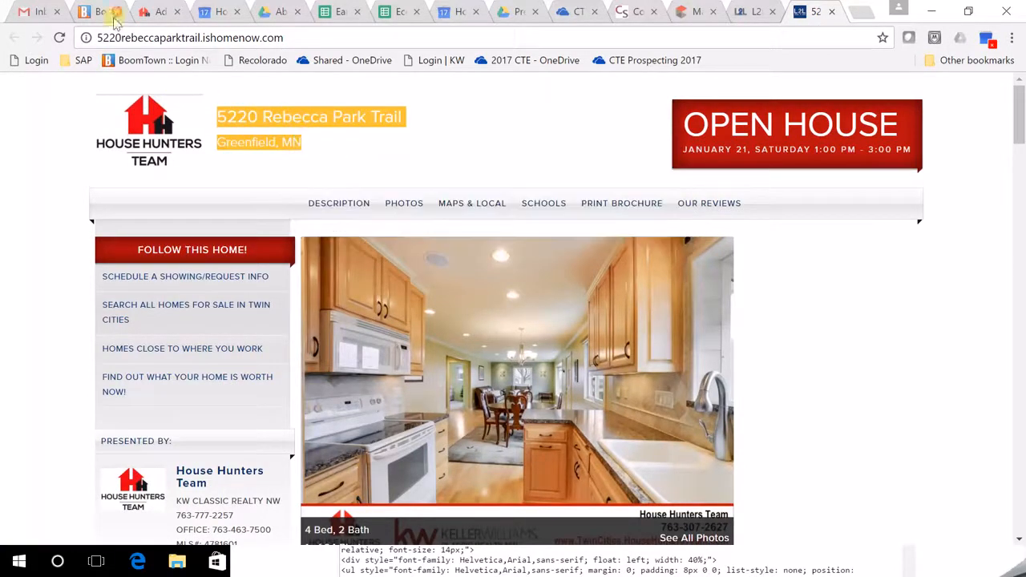
click(159, 11)
right_click(359, 150)
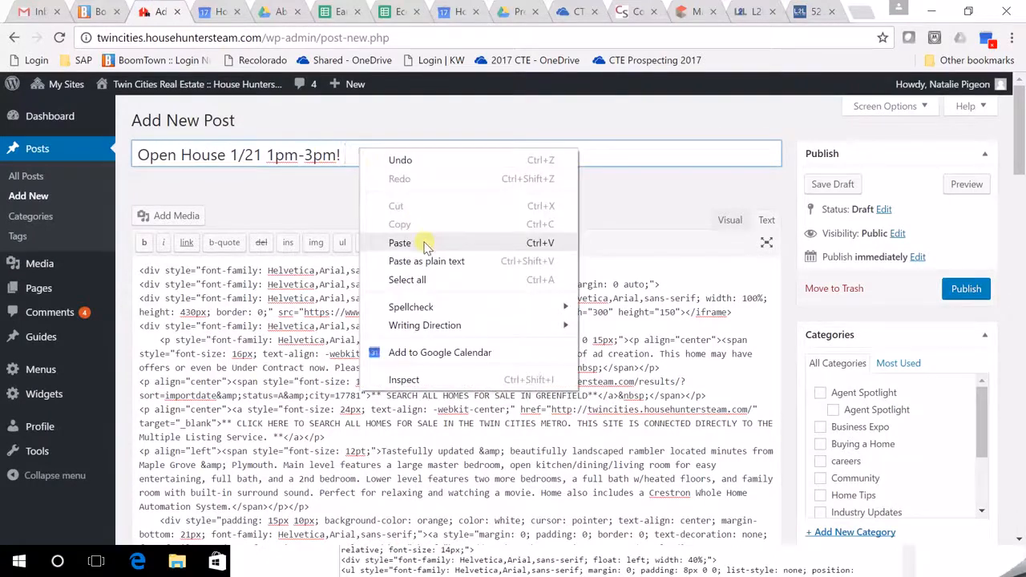
click(429, 261)
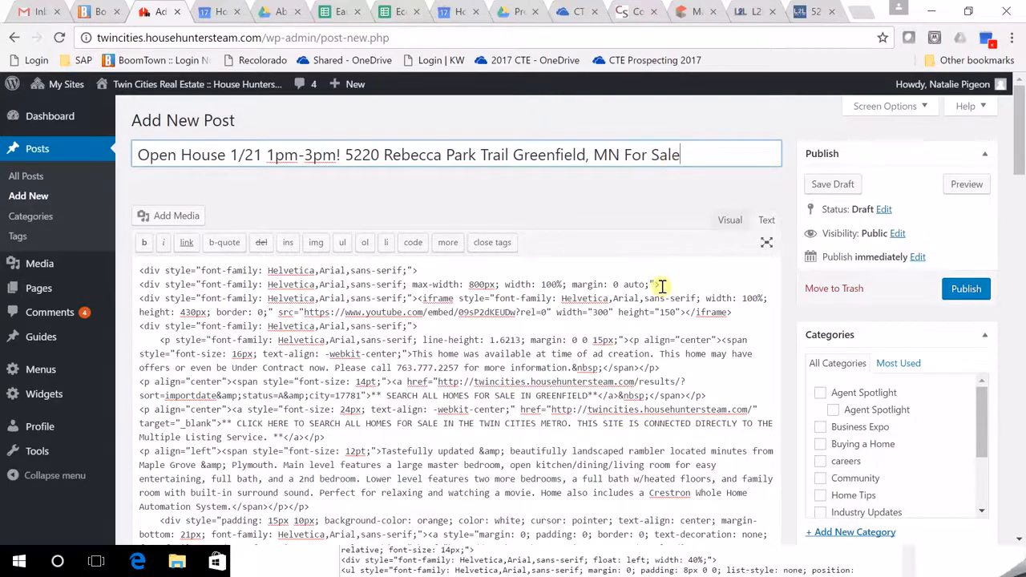
Tick Just Listed in the Categories box and scroll down to the SEO Options.
scroll(660, 291, down, 1)
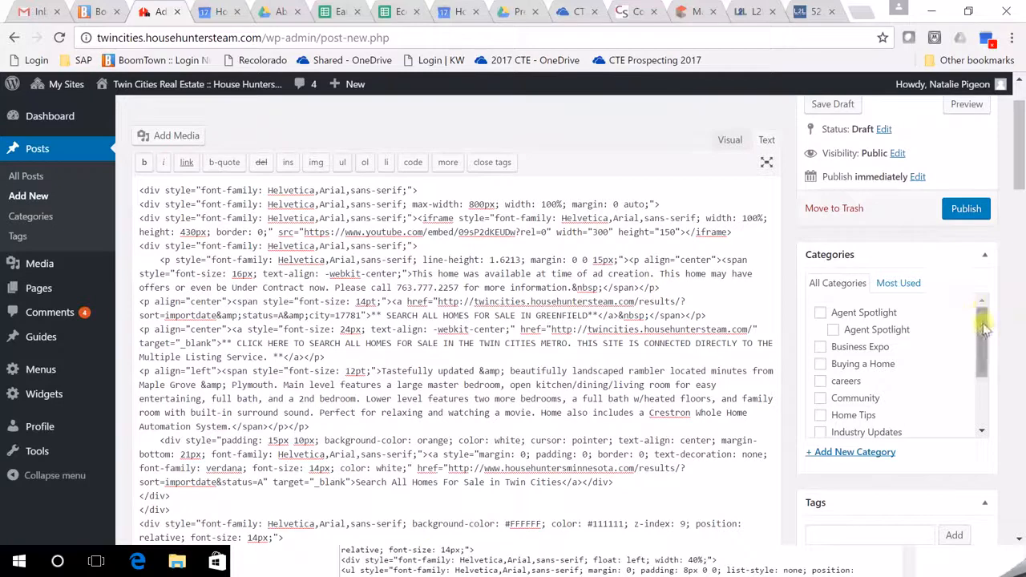
drag(982, 325, 975, 392)
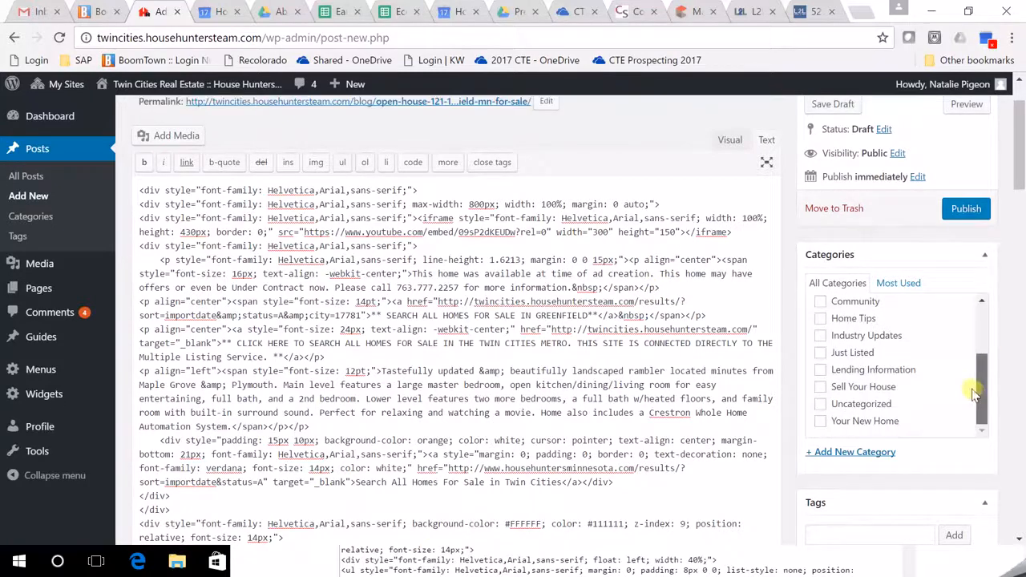
click(821, 356)
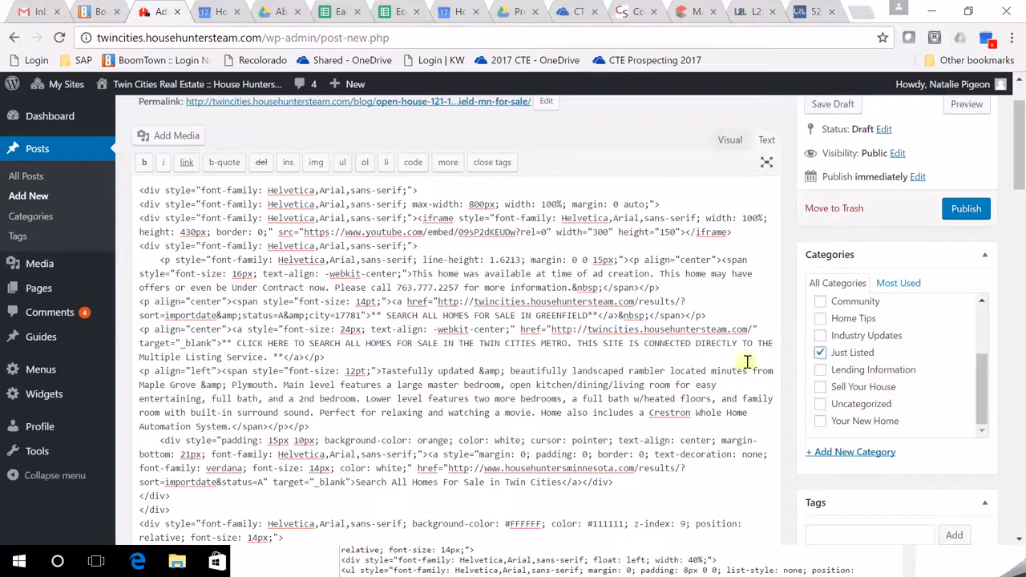
scroll(625, 377, down, 5)
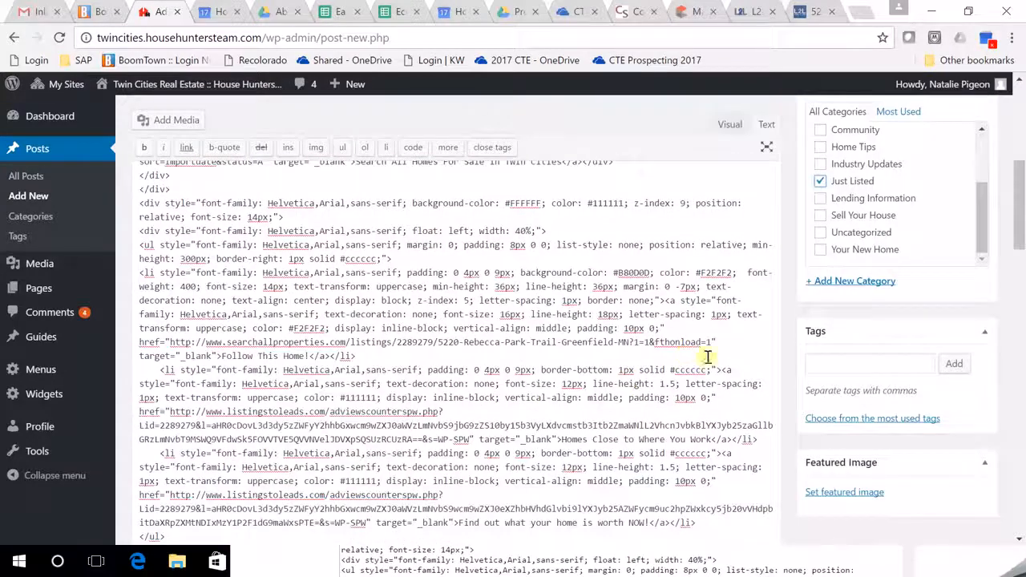
scroll(630, 381, down, 10)
scroll(639, 431, down, 10)
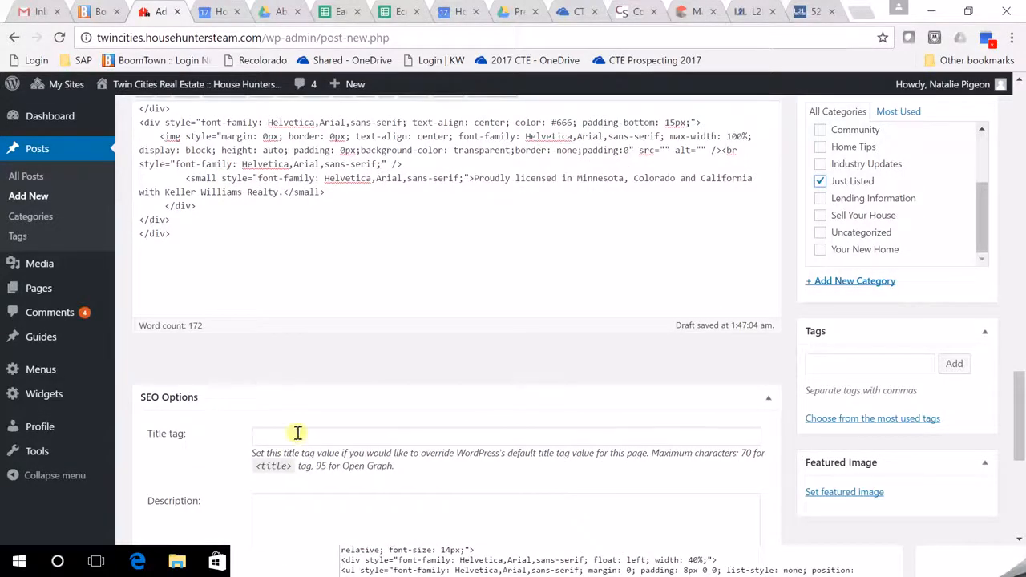
scroll(373, 450, down, 4)
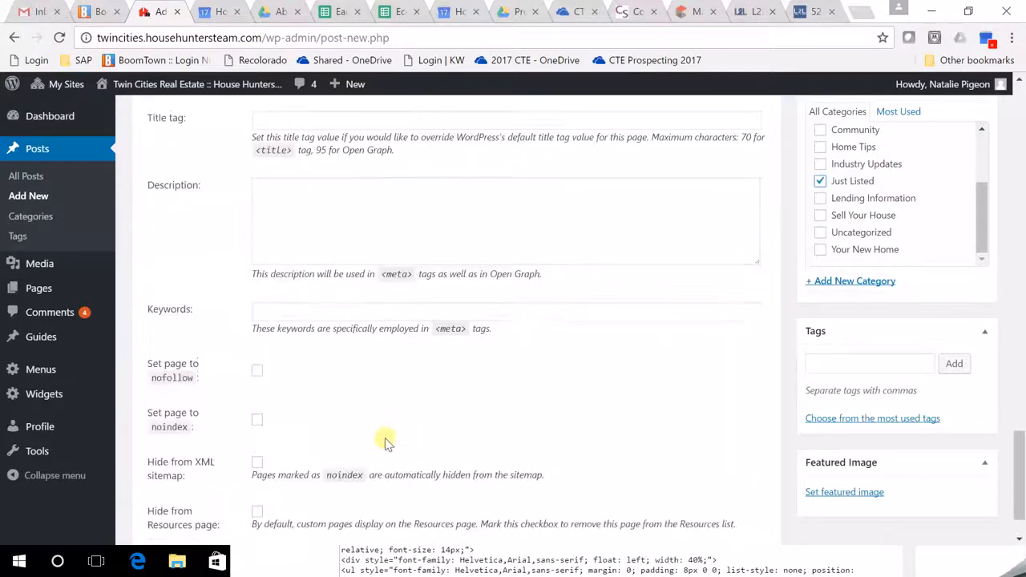
scroll(385, 443, up, 3)
click(286, 356)
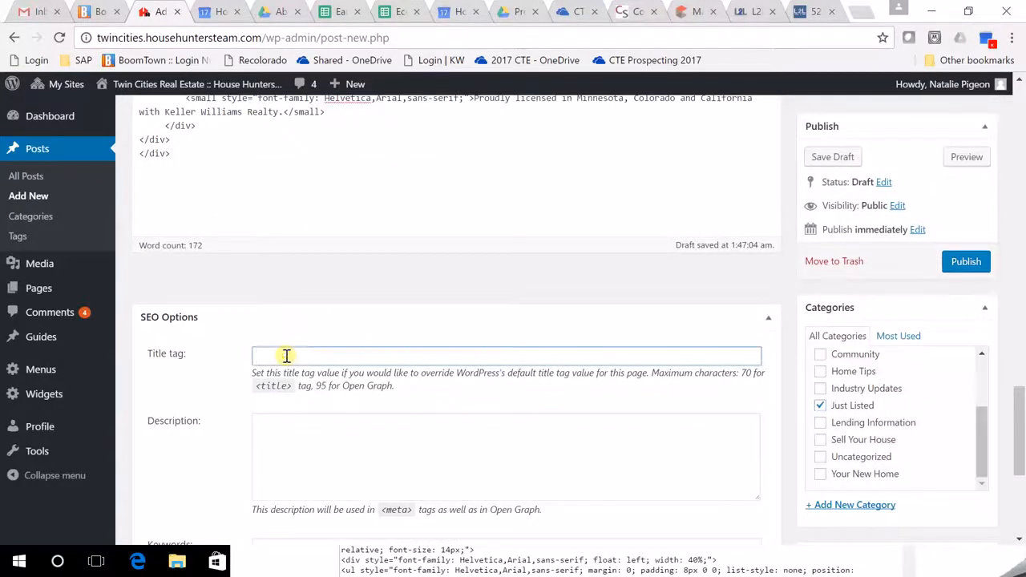
Fill the SEO Title tag with the pasted address plus 'House Hunters Team of Minnesota'.
right_click(286, 356)
click(355, 222)
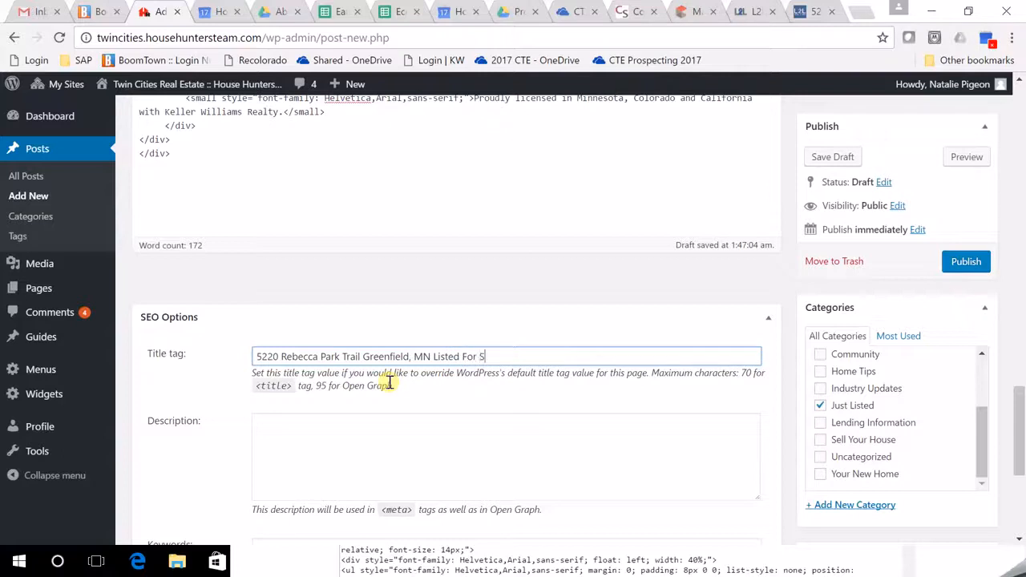
text(House Hunters Team of Minnesota)
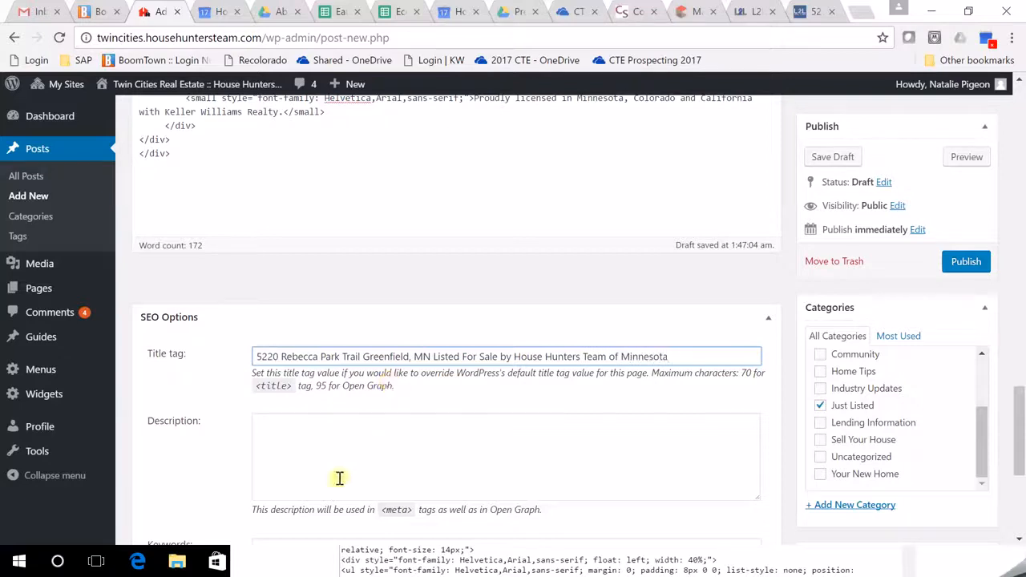
click(458, 425)
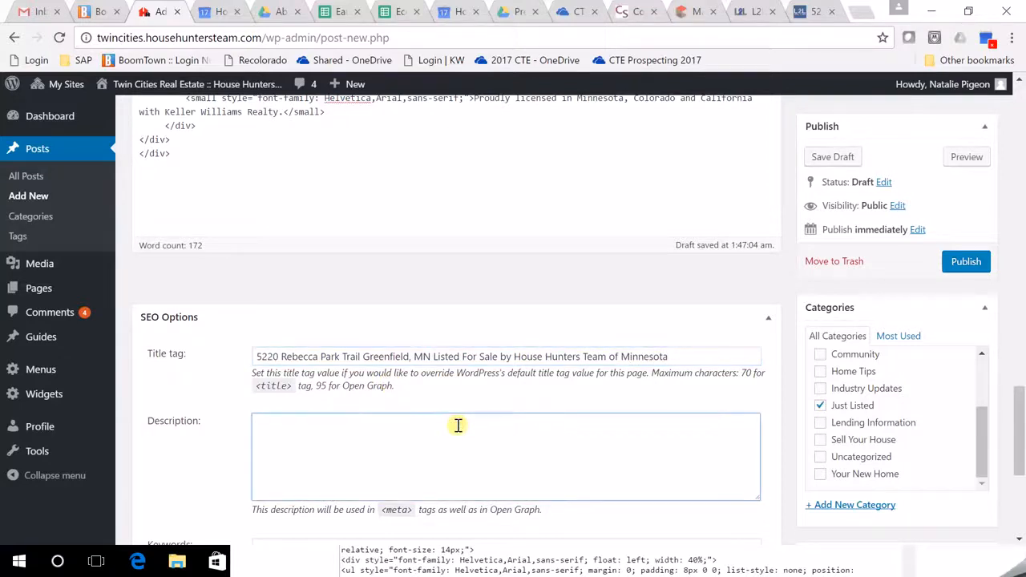
text(Find out)
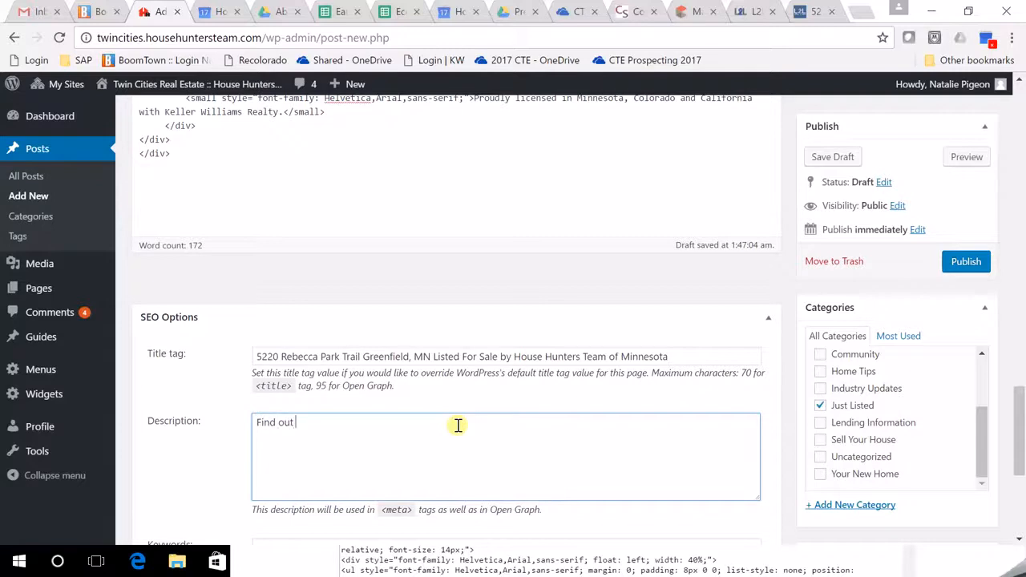
key(BackSpace)
key(BackSpace)
key(BackSpace)
key(BackSpace)
key(BackSpace)
key(BackSpace)
key(BackSpace)
text(See more information and photos abou)
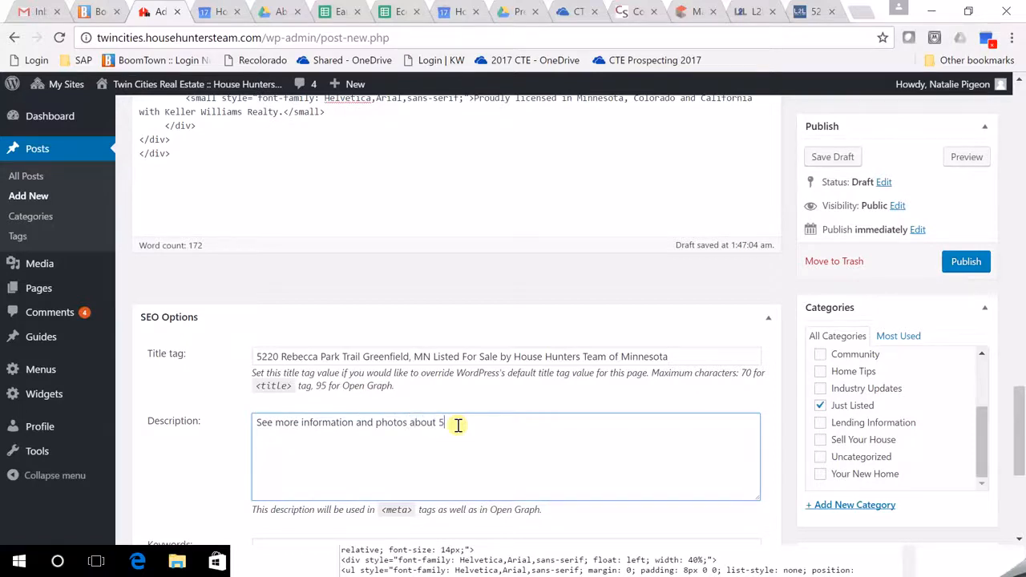
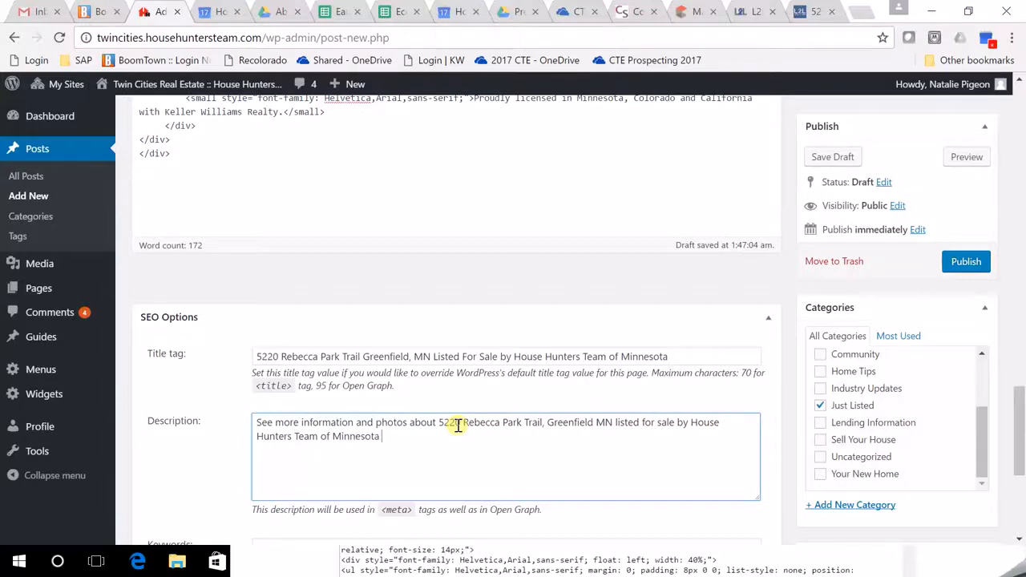
text(esota, Keller Williams)
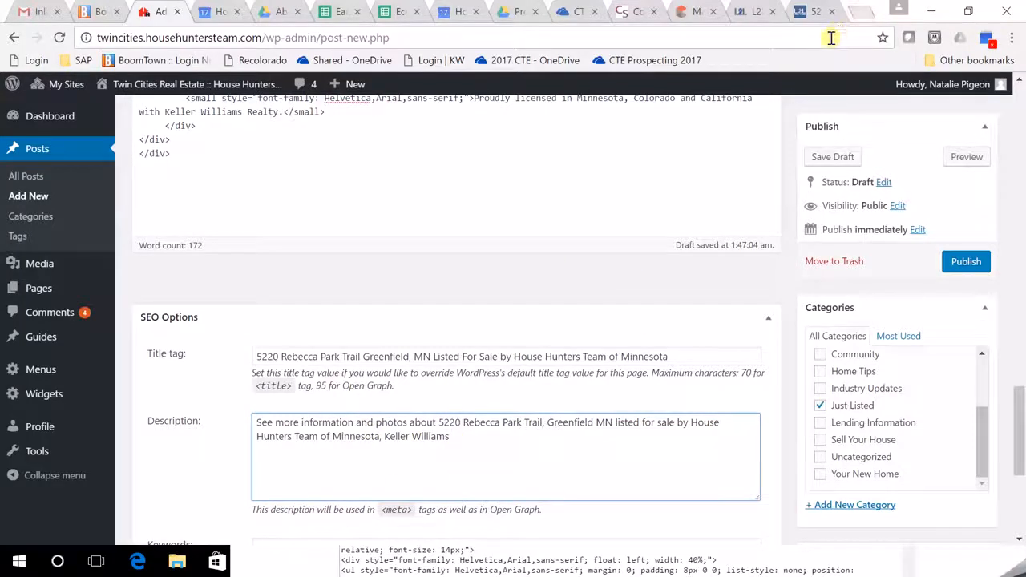
Search Yahoo for 'homes for sale in denver' in a new tab and scroll the results.
click(860, 13)
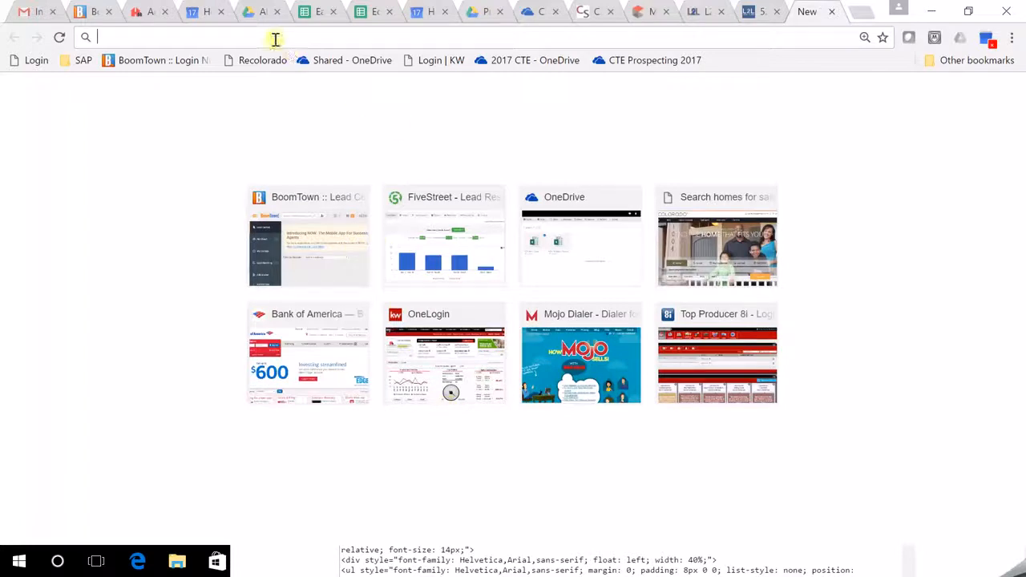
text(homes for sle)
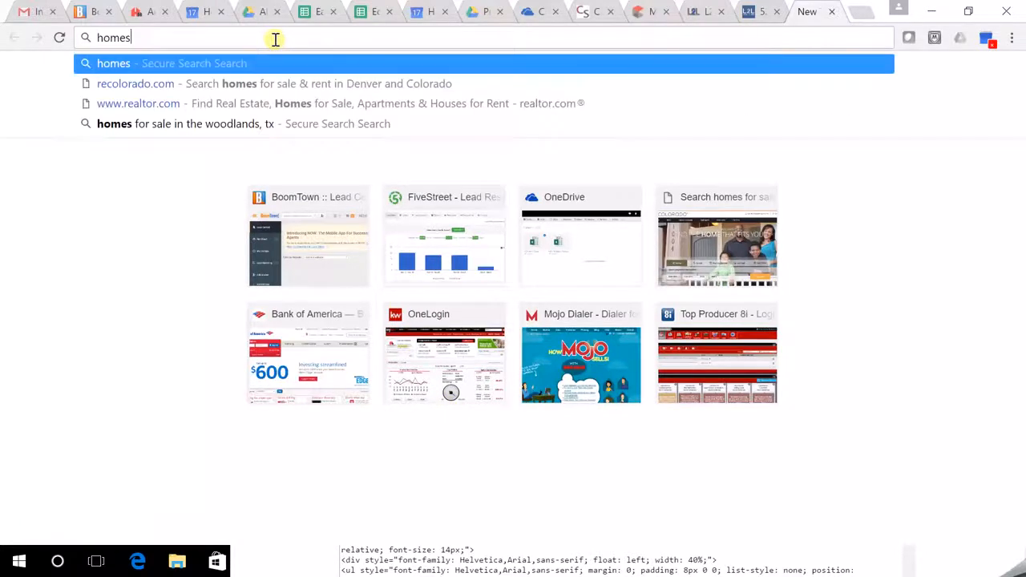
key(BackSpace)
key(BackSpace)
text(a)
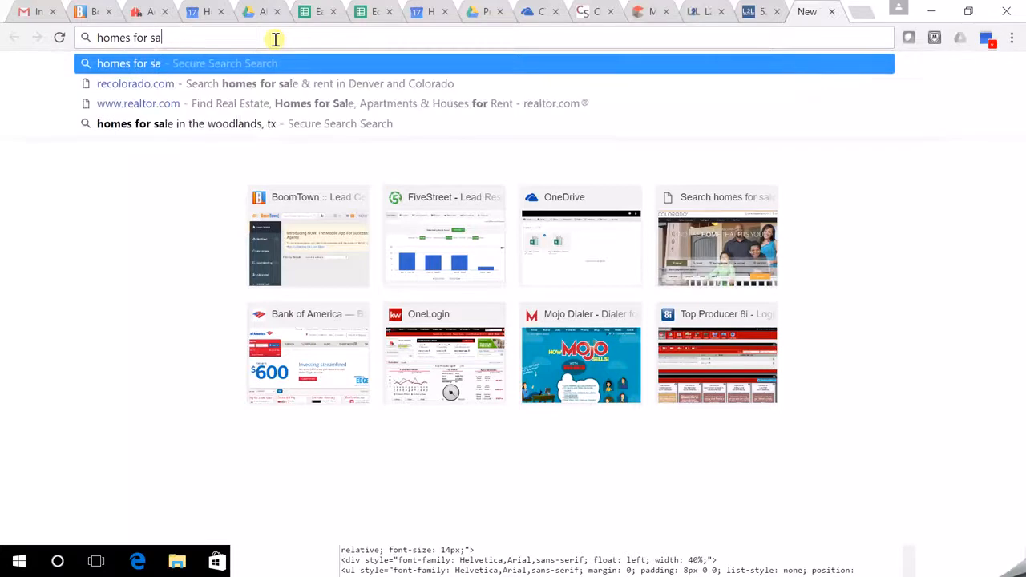
text(le in denver)
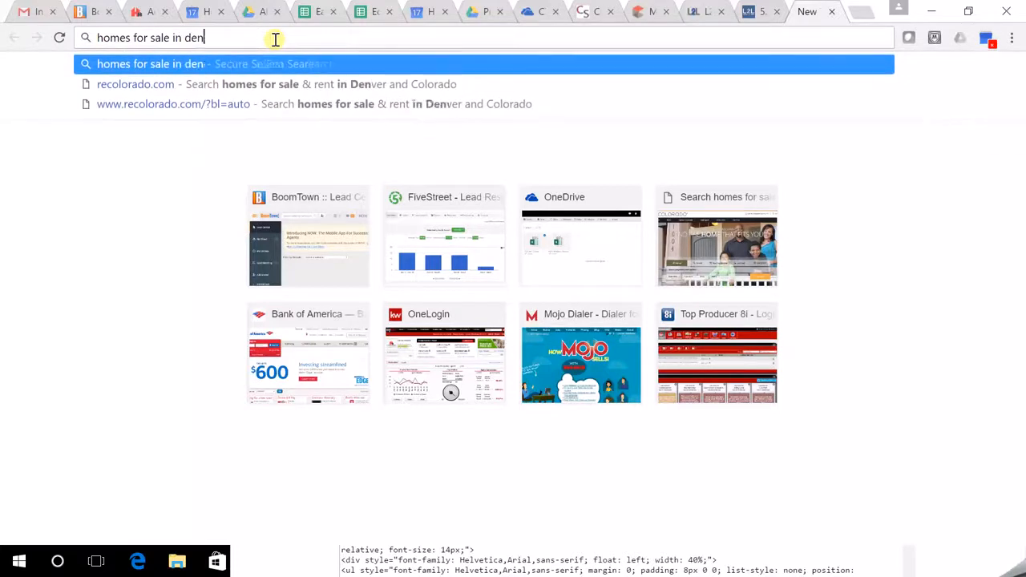
key(Return)
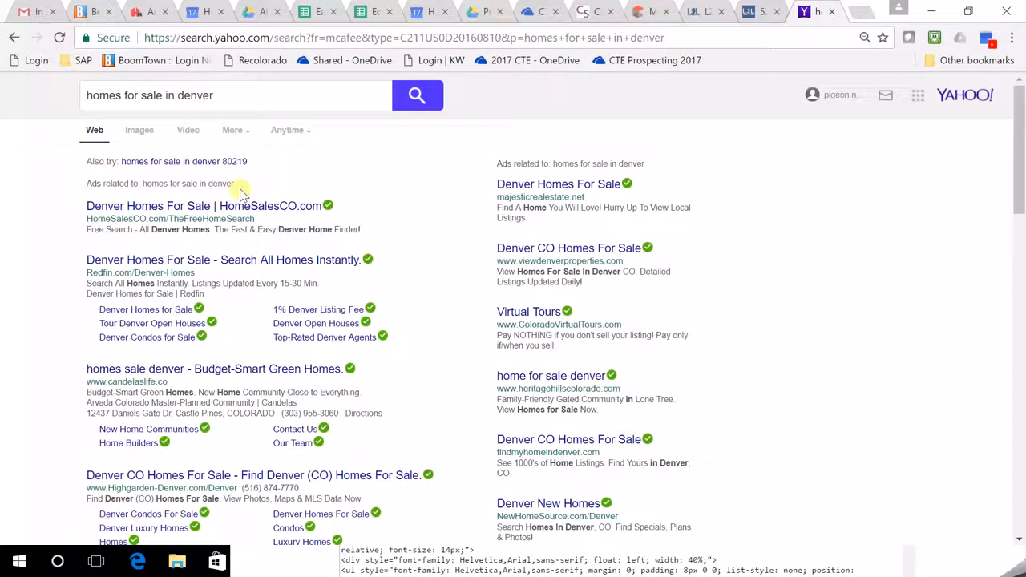
scroll(239, 365, down, 2)
scroll(239, 425, down, 2)
scroll(241, 470, down, 1)
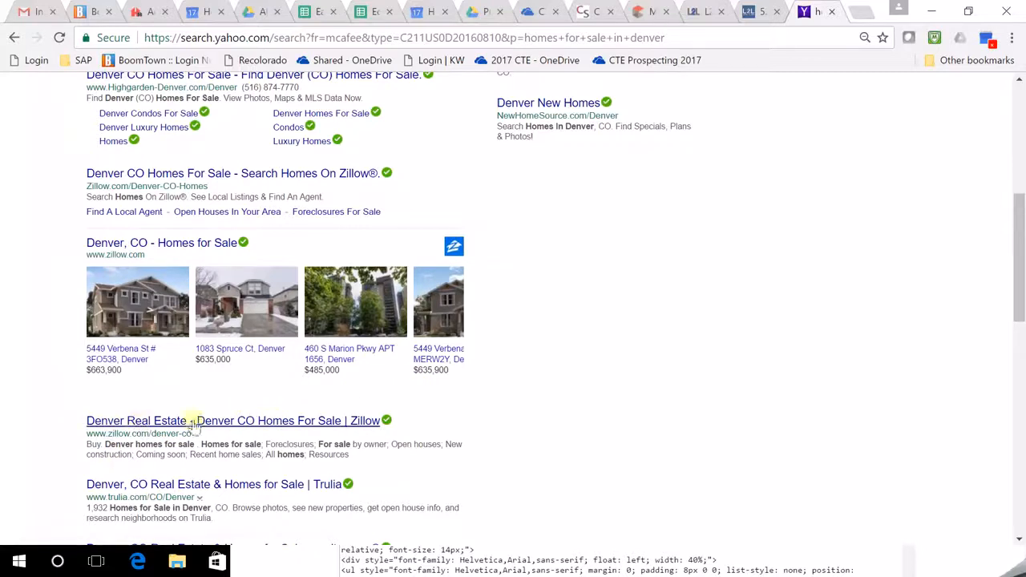
Back in the WordPress post, finish the SEO description with a full stop after 'Keller Williams'.
click(758, 16)
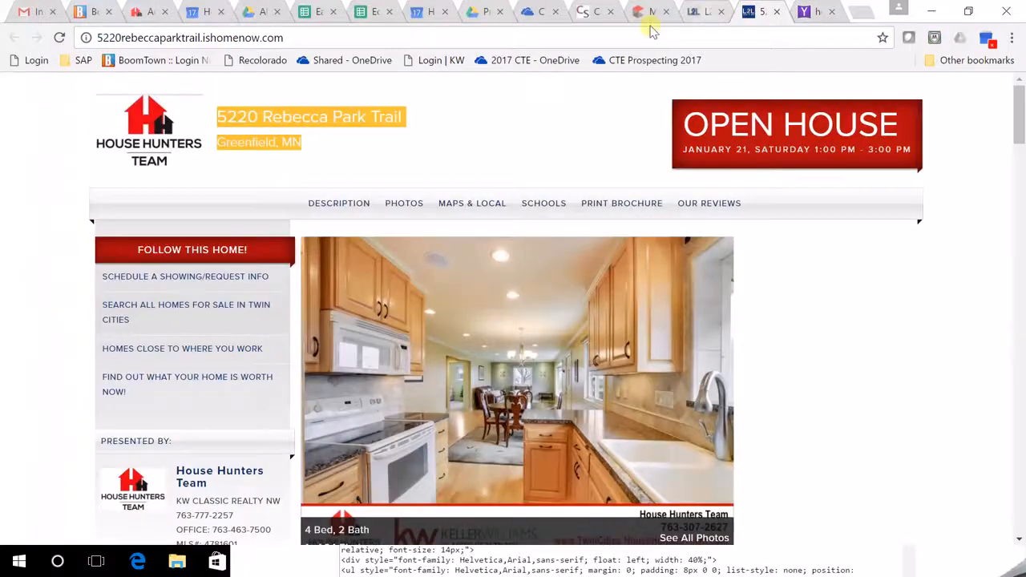
click(144, 11)
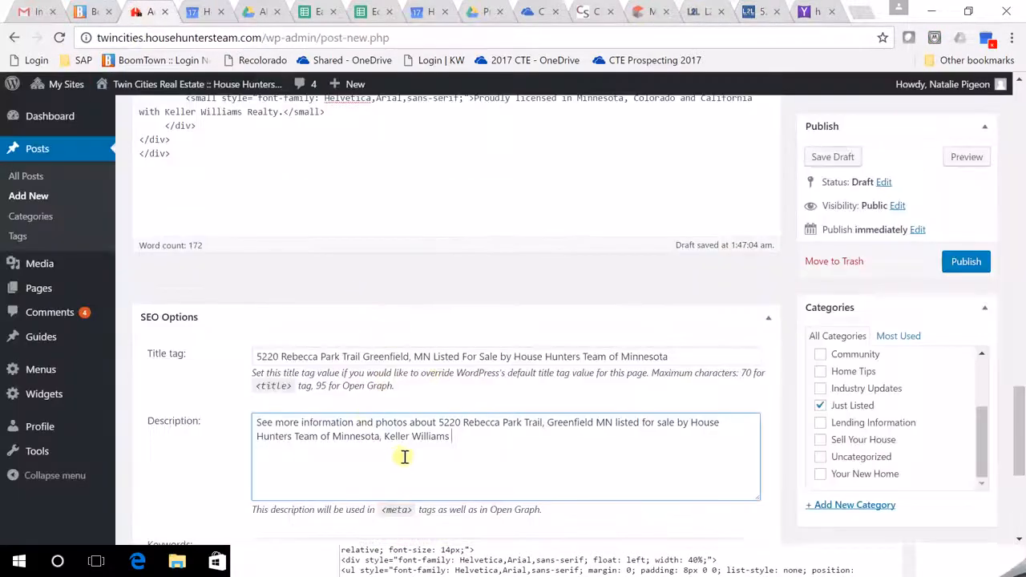
click(540, 443)
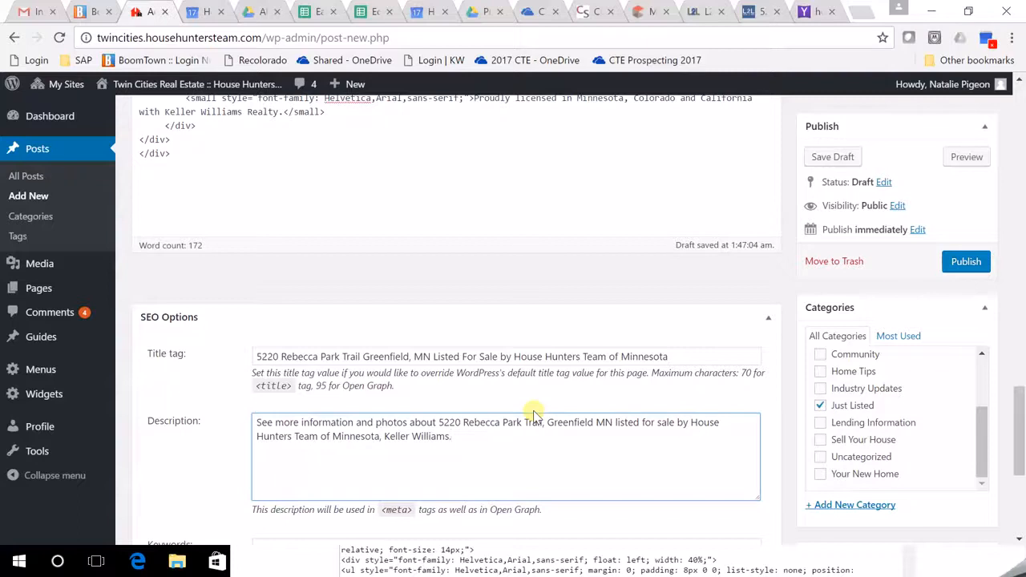
scroll(640, 410, down, 1)
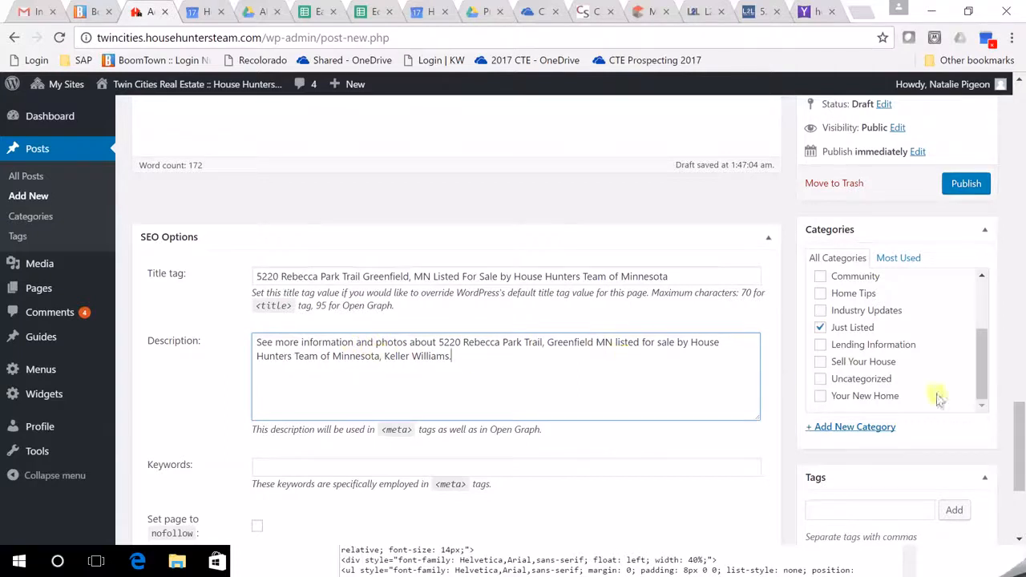
scroll(812, 426, down, 2)
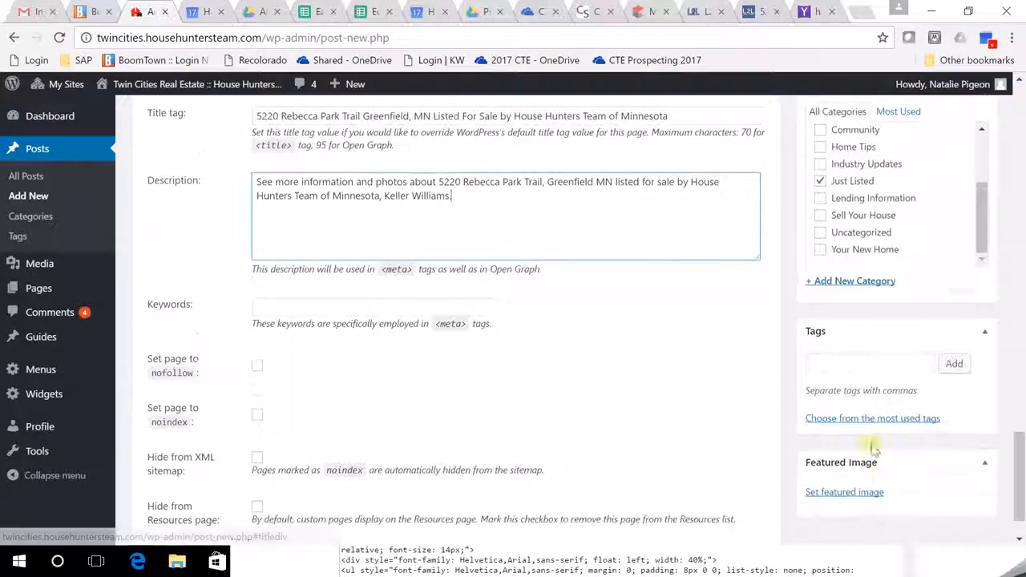
Add tags 'House Hunters Team', 'Just Listed Greenfield MN' and 'Open Houses in Greenfield MN'.
click(839, 364)
text(House Hu)
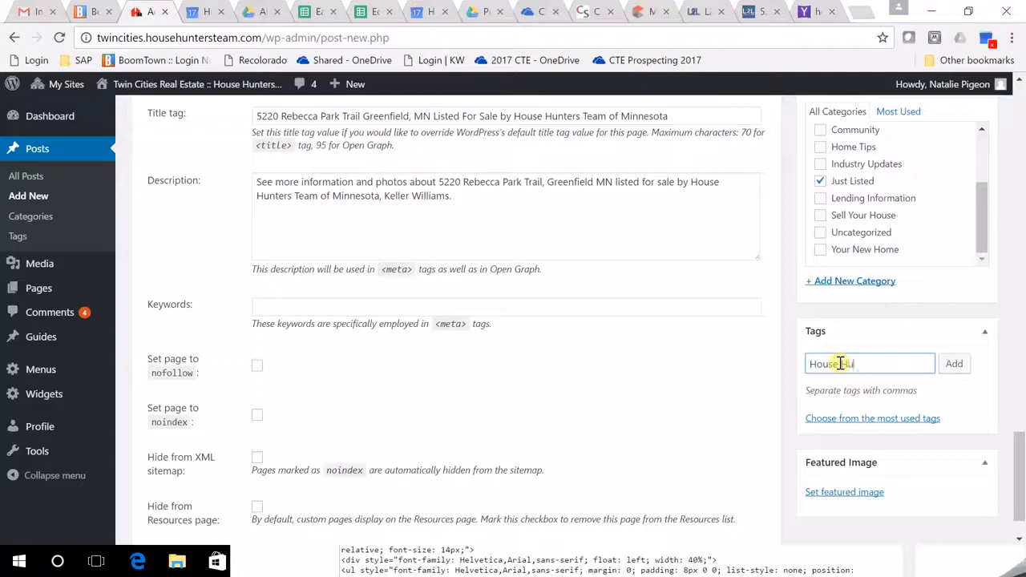
text(nters Team)
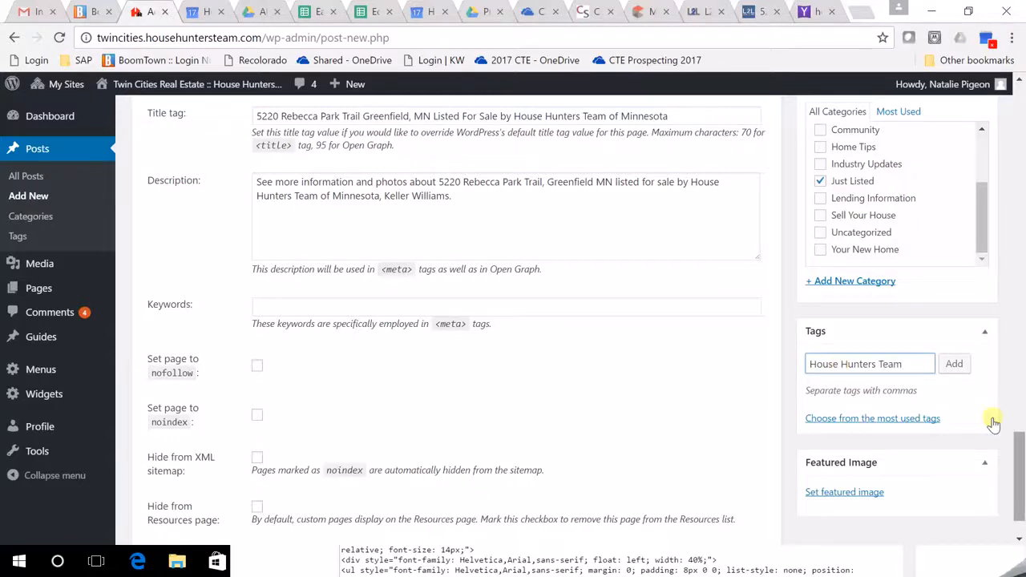
click(959, 360)
text(Just)
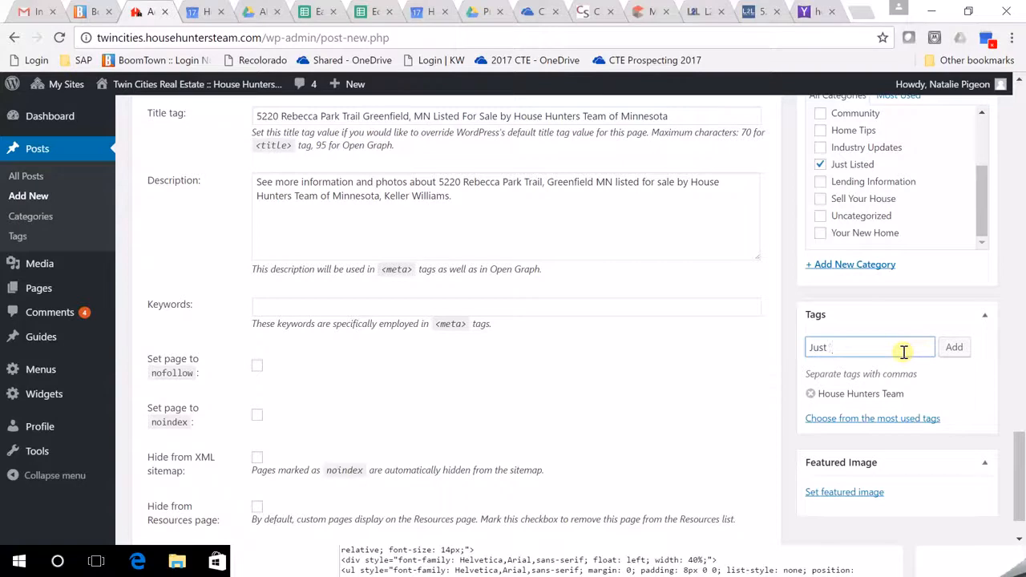
text( Listed Gree)
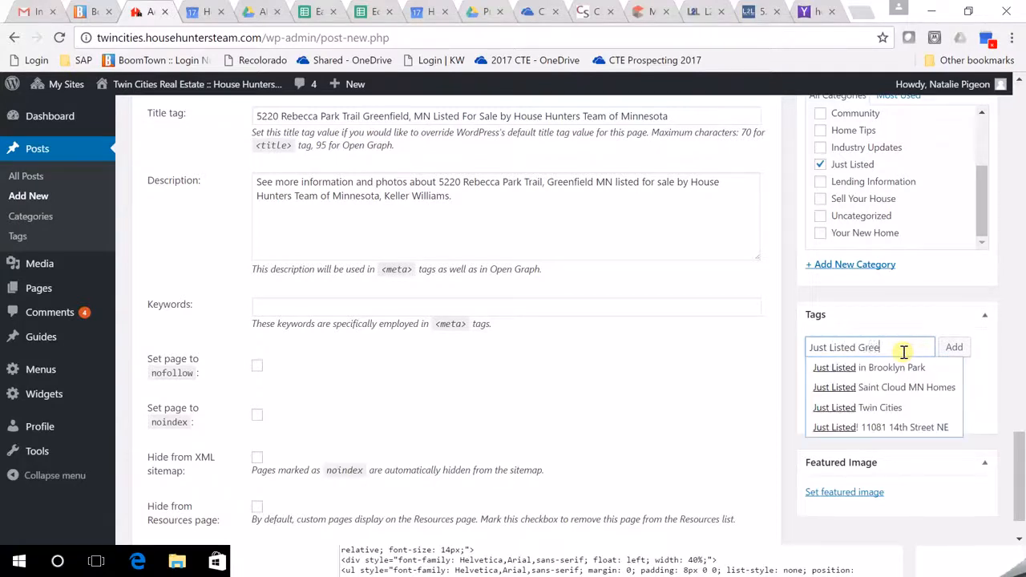
text(nfield MN)
click(953, 347)
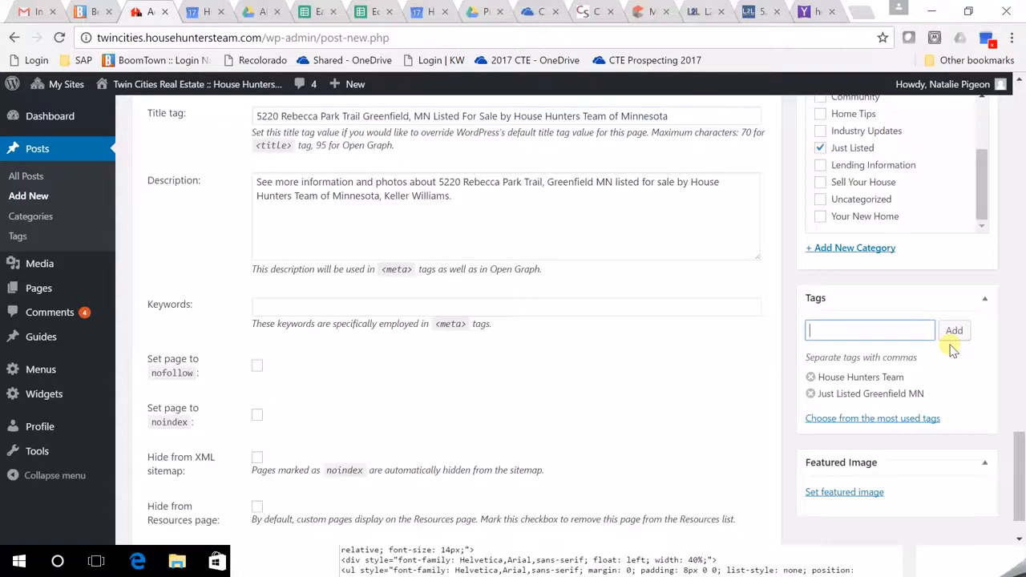
text(Open Houses)
text( in Greenfield MN)
click(953, 346)
text(Kel)
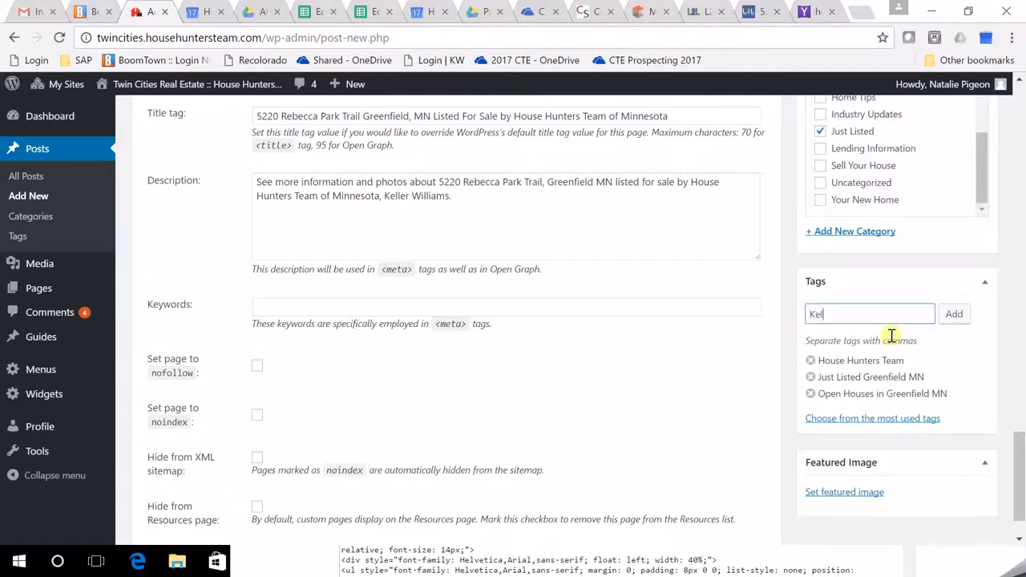
text(ler Williams Cla)
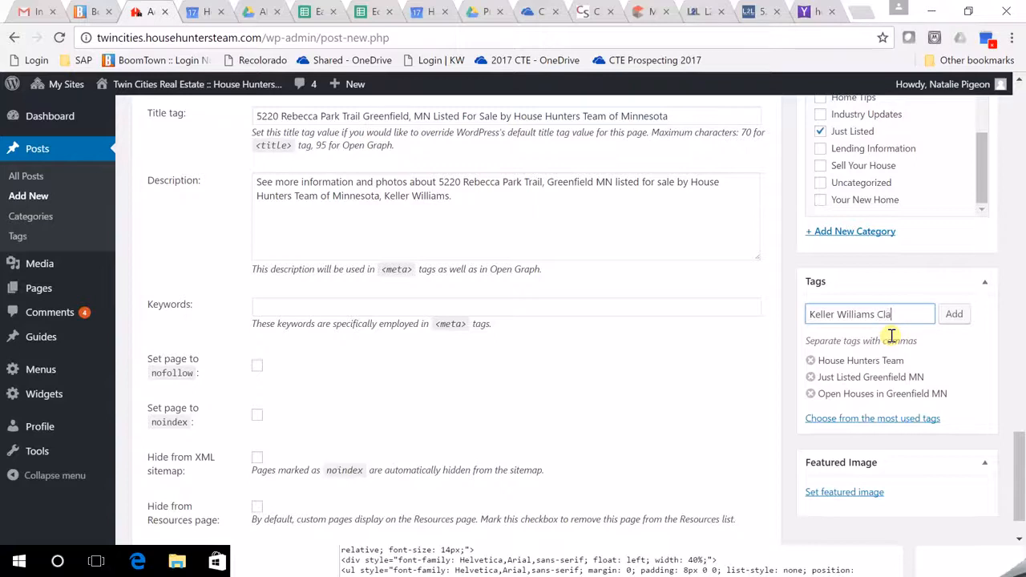
text(ssic Realty)
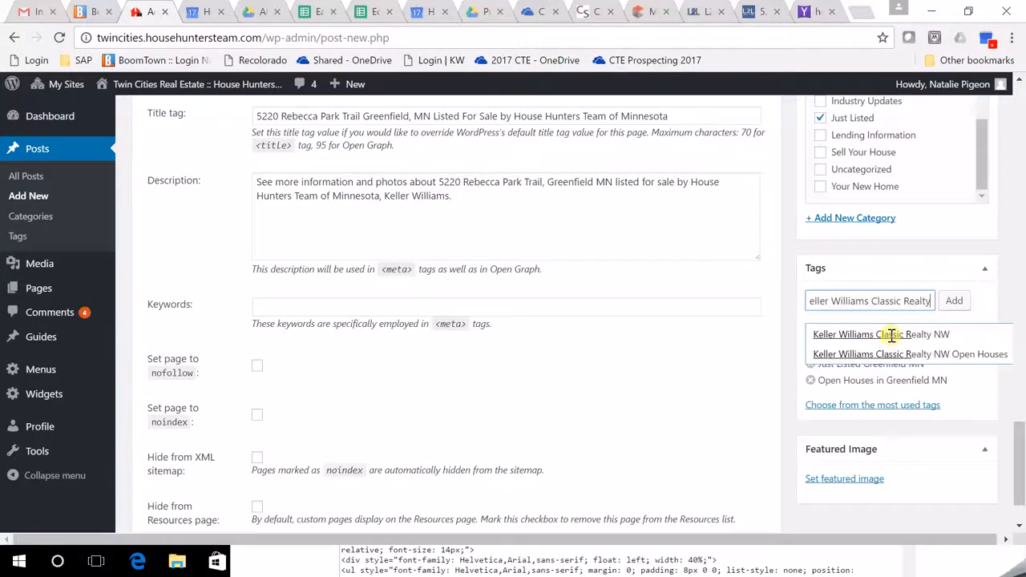
text( NW)
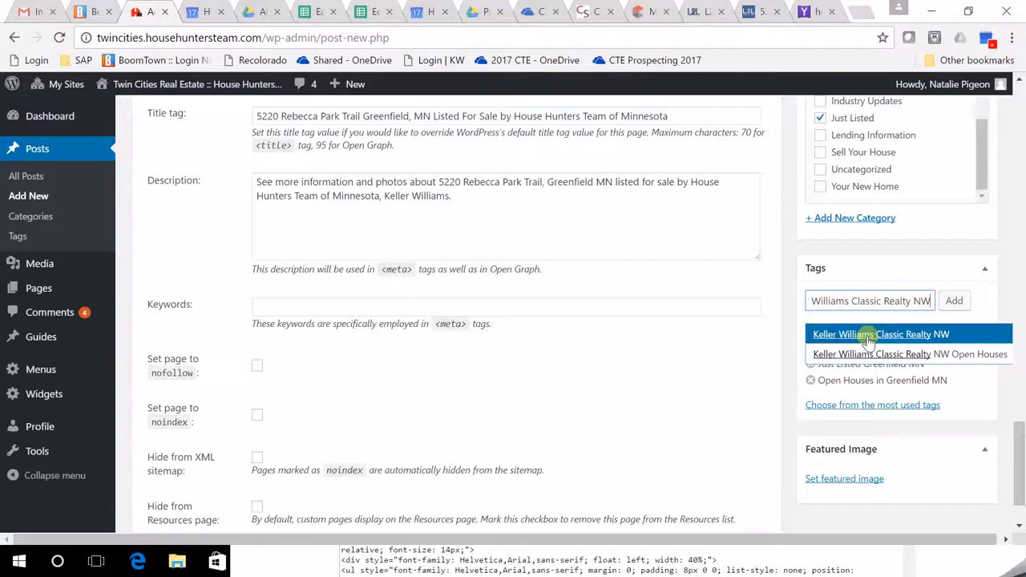
click(876, 360)
click(953, 313)
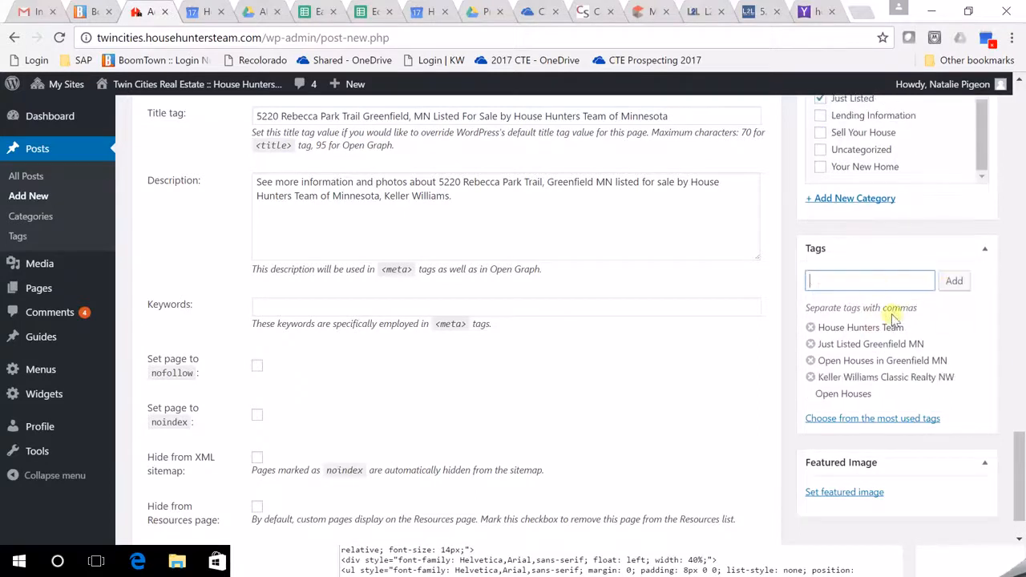
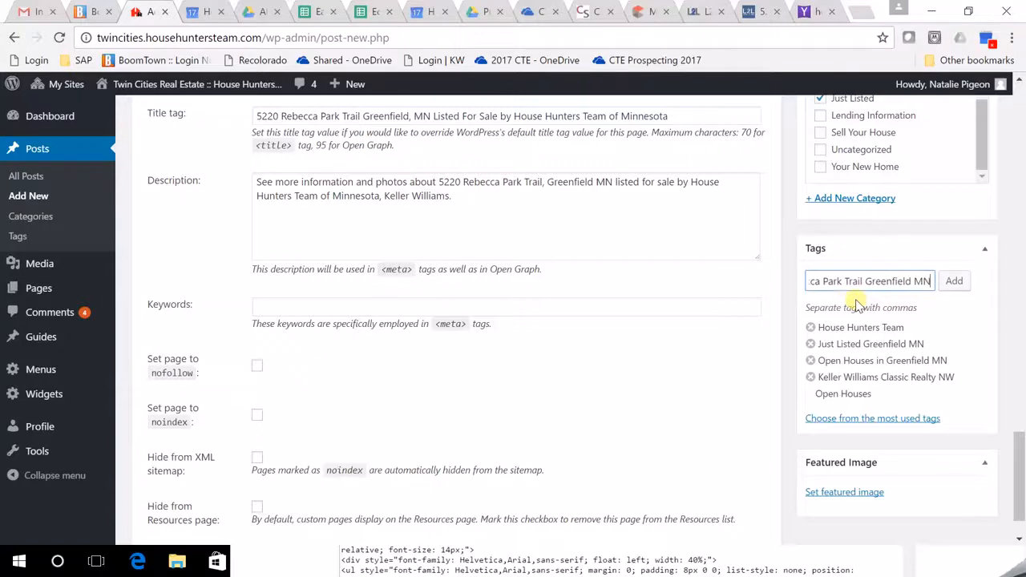
click(943, 282)
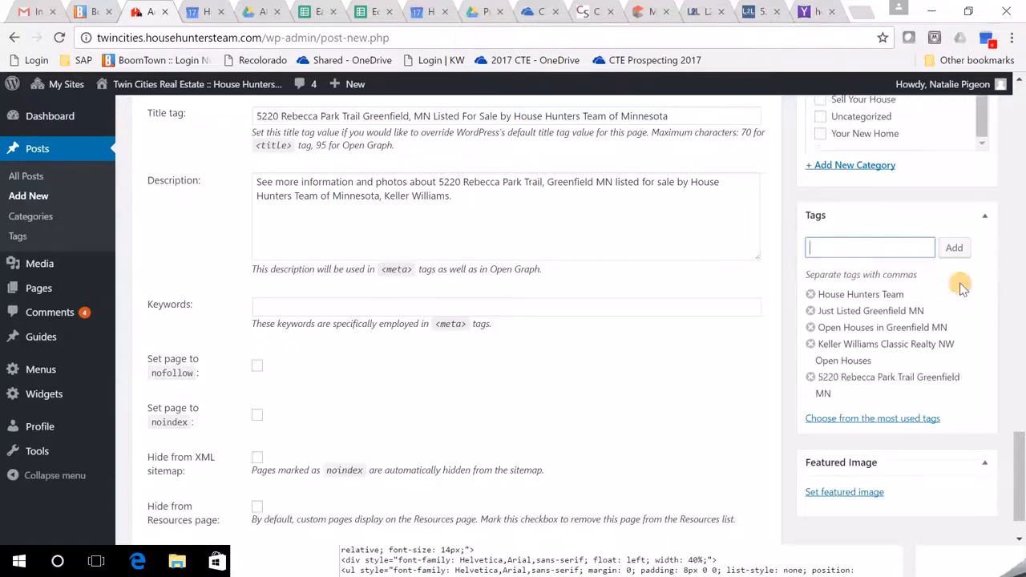
scroll(934, 449, down, 2)
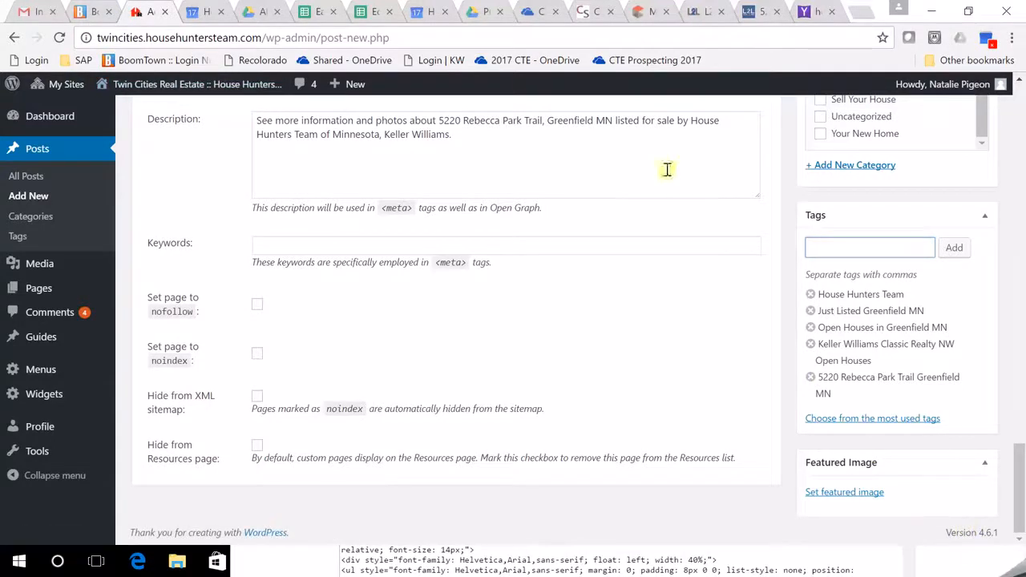
click(485, 12)
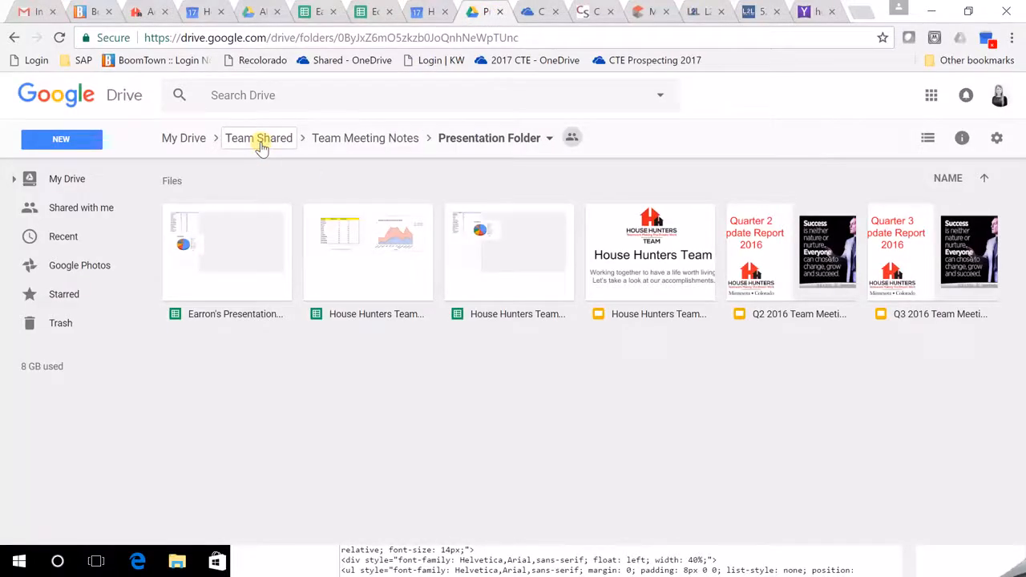
Share the Team Shared 'New Listings' folder with a suggested teammate, confirming the outside-organization warning.
click(259, 144)
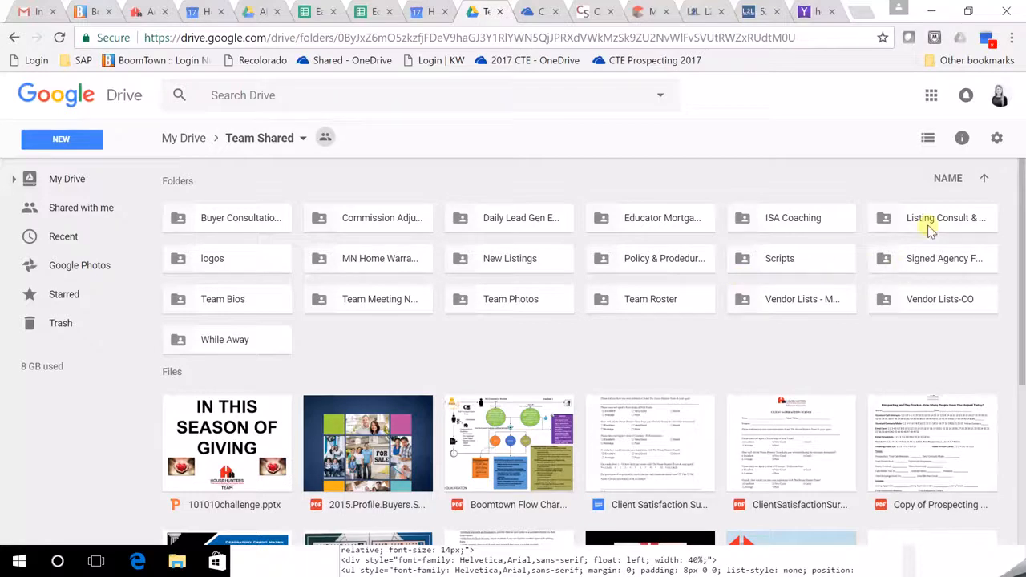
right_click(511, 257)
click(574, 300)
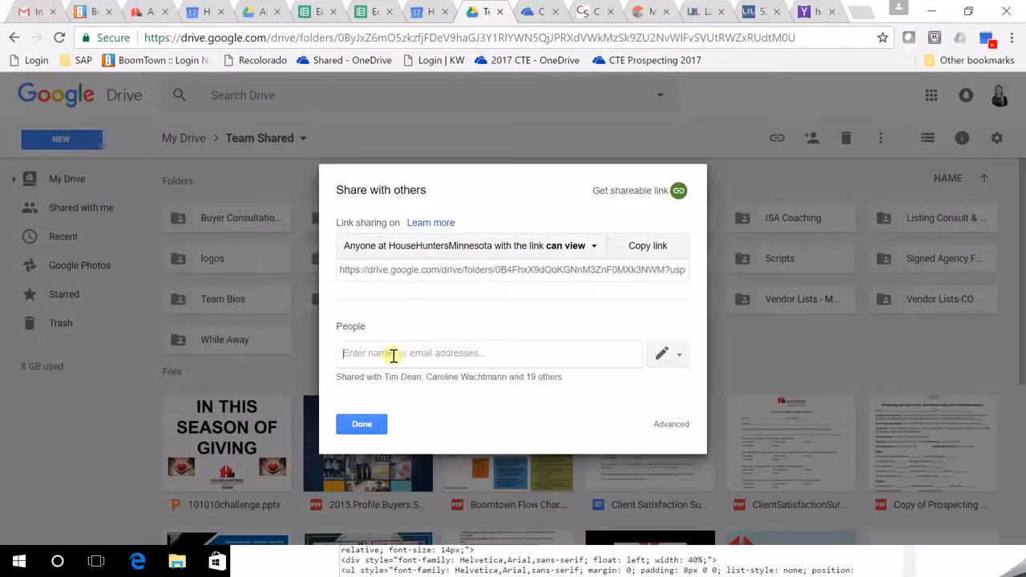
click(393, 356)
text(aira)
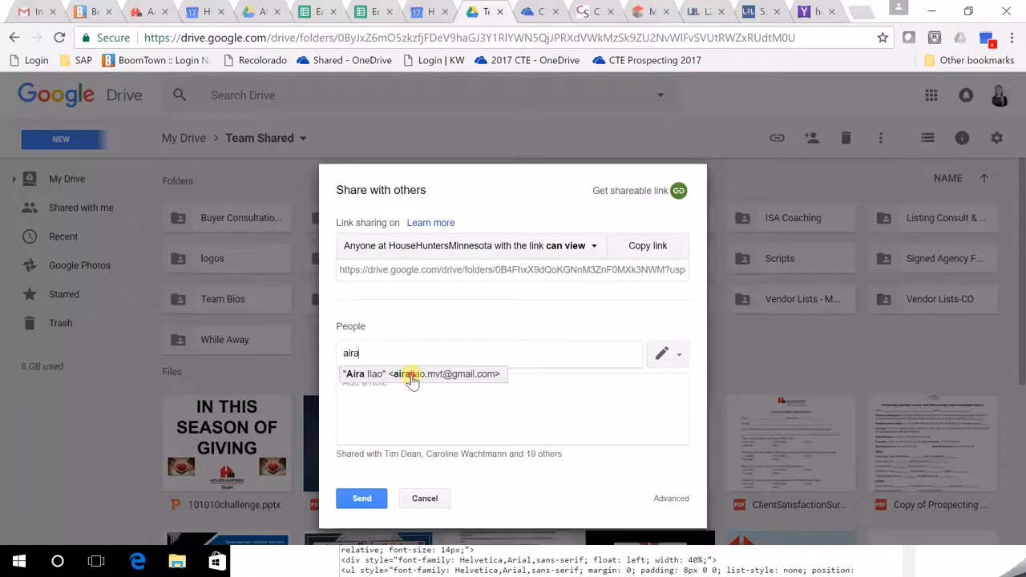
click(411, 377)
click(365, 432)
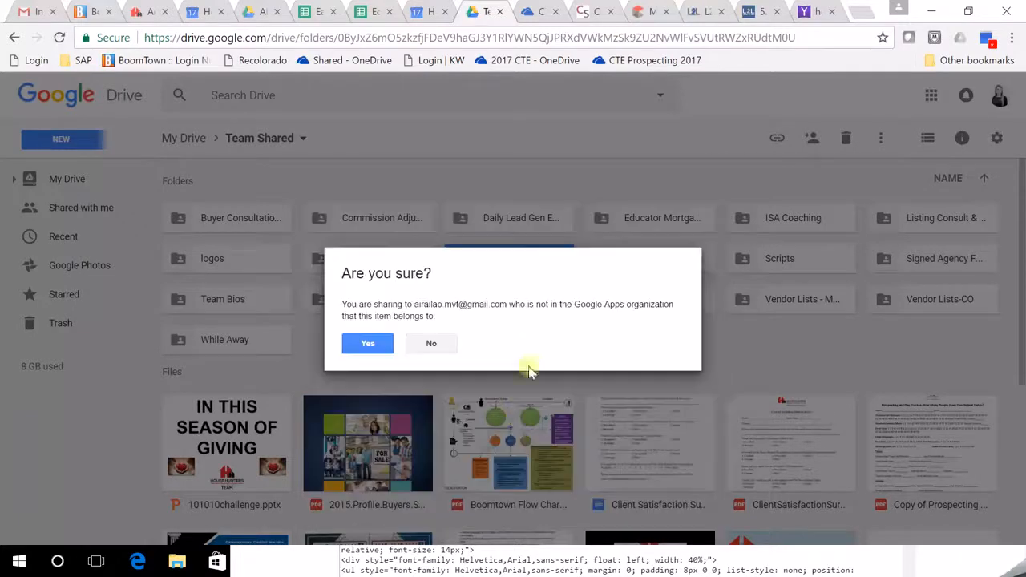
click(371, 347)
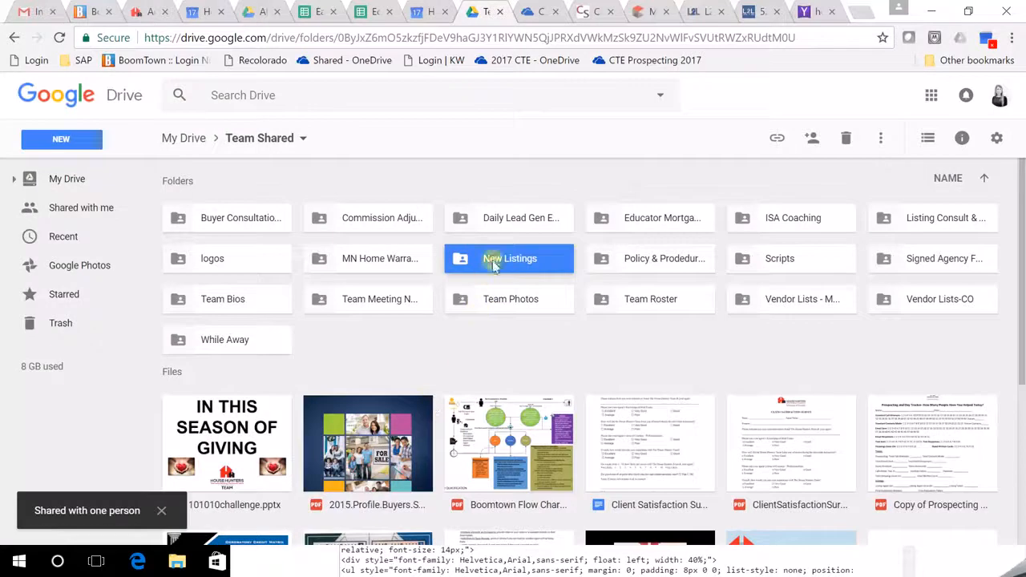
double_click(493, 263)
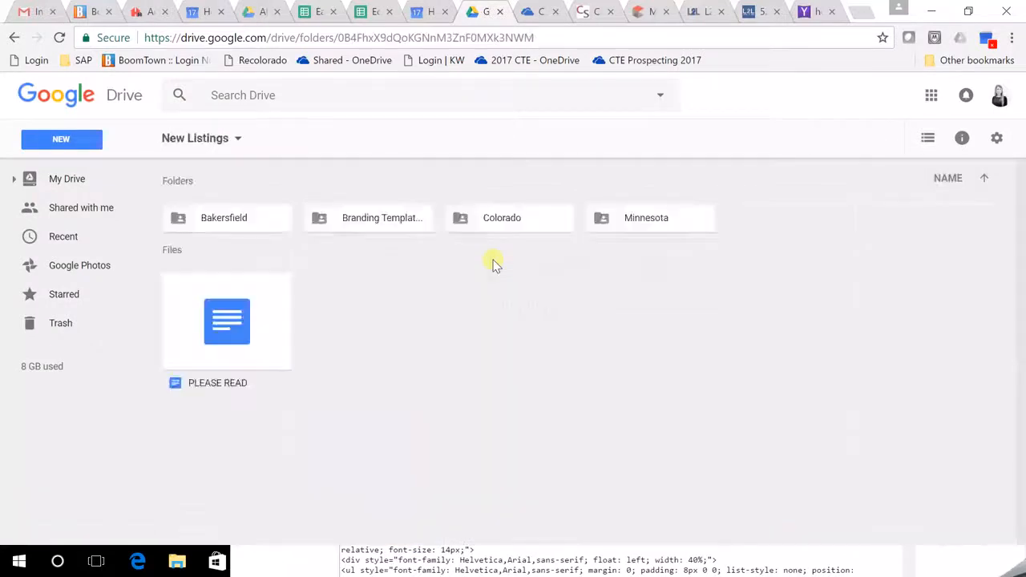
double_click(627, 223)
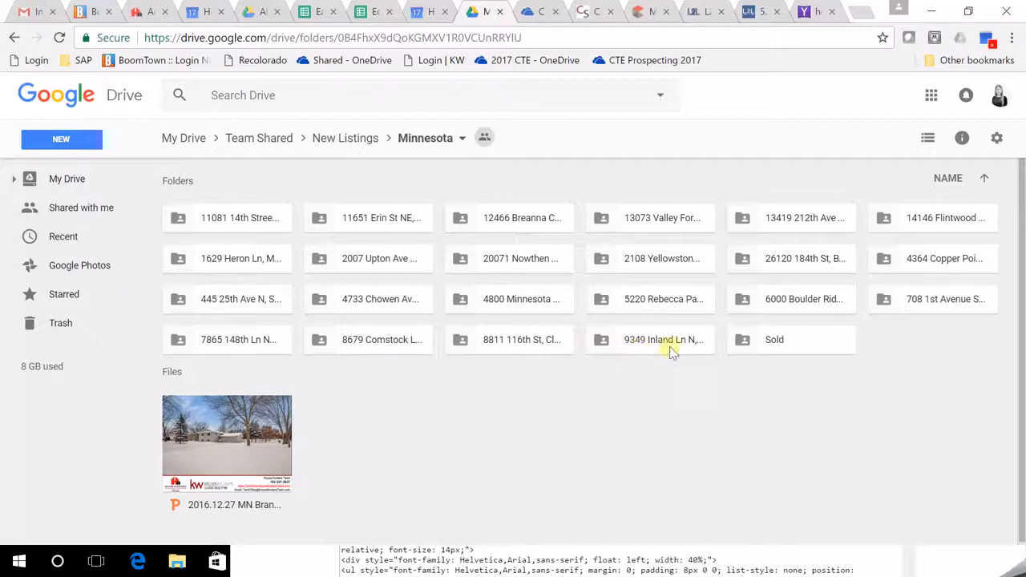
double_click(662, 305)
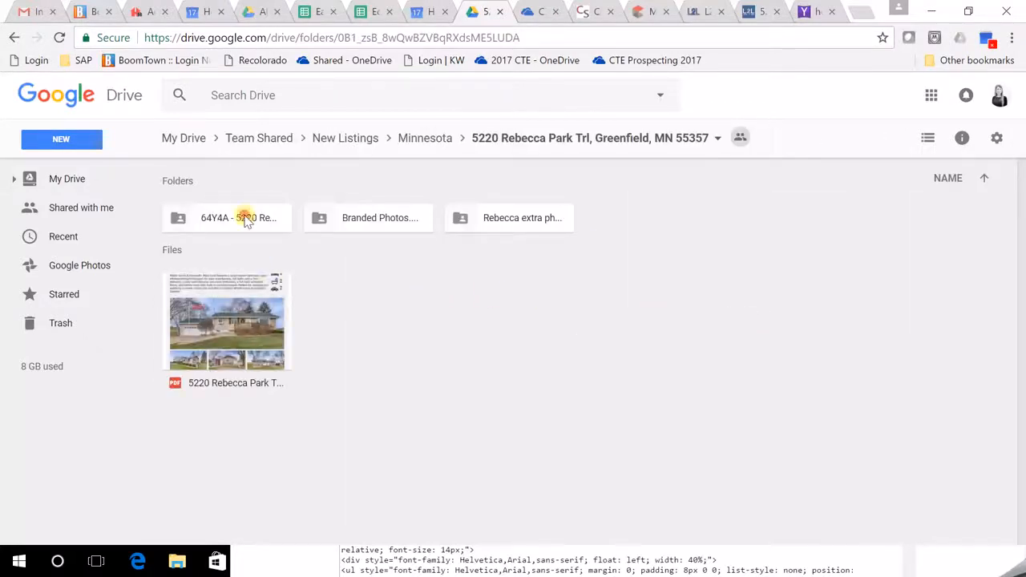
click(246, 221)
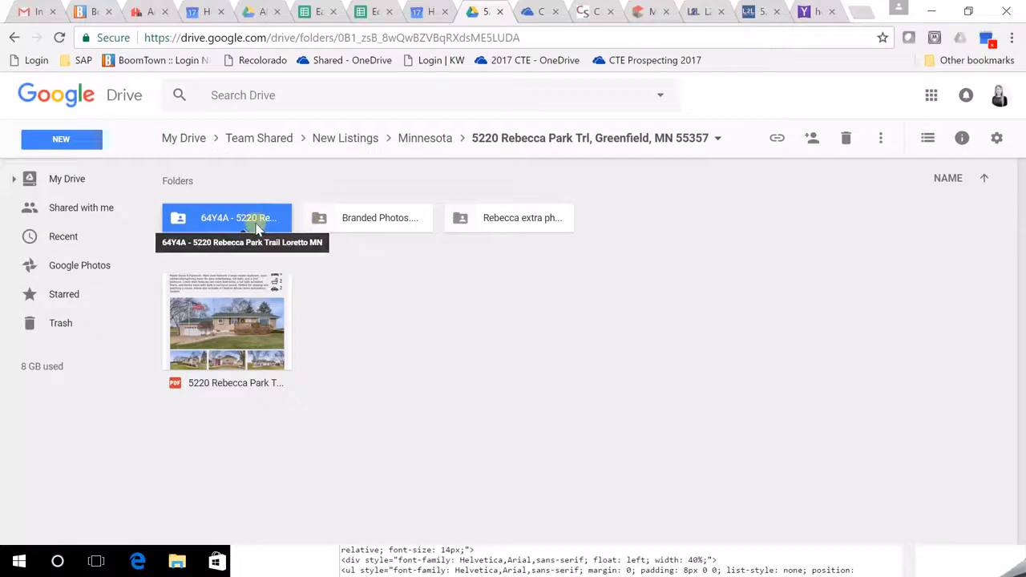
double_click(256, 227)
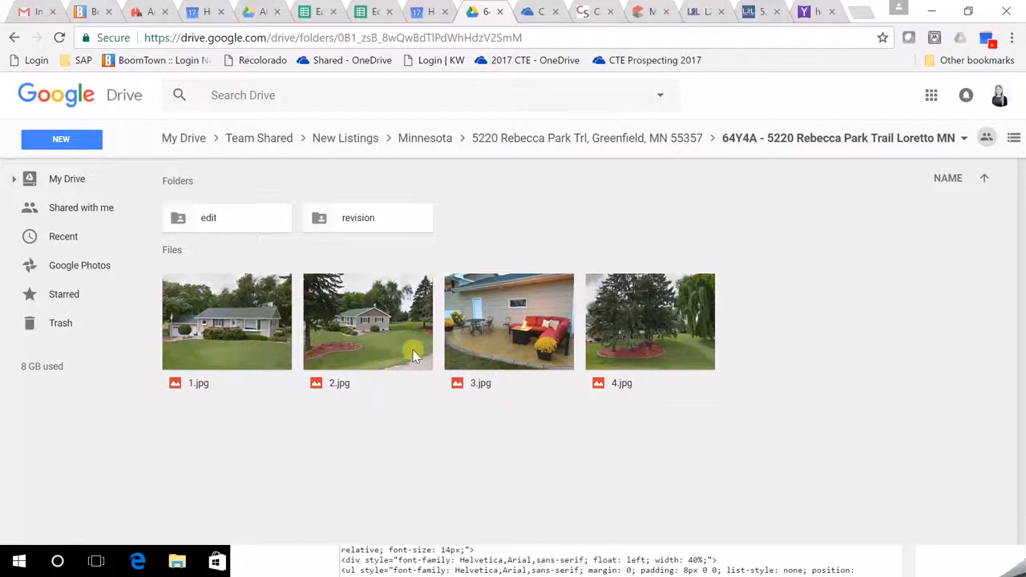
click(544, 346)
right_click(518, 346)
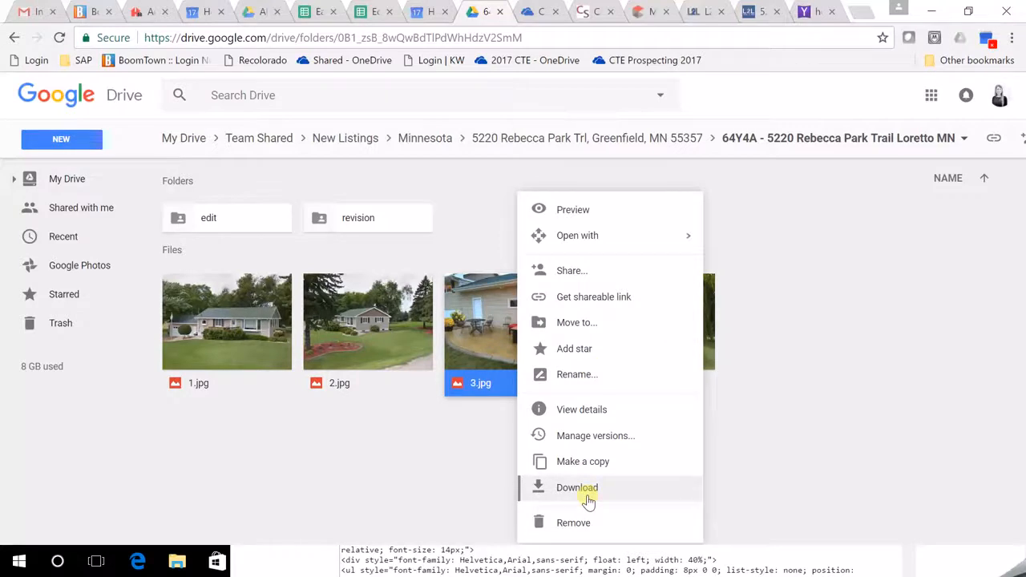
click(588, 499)
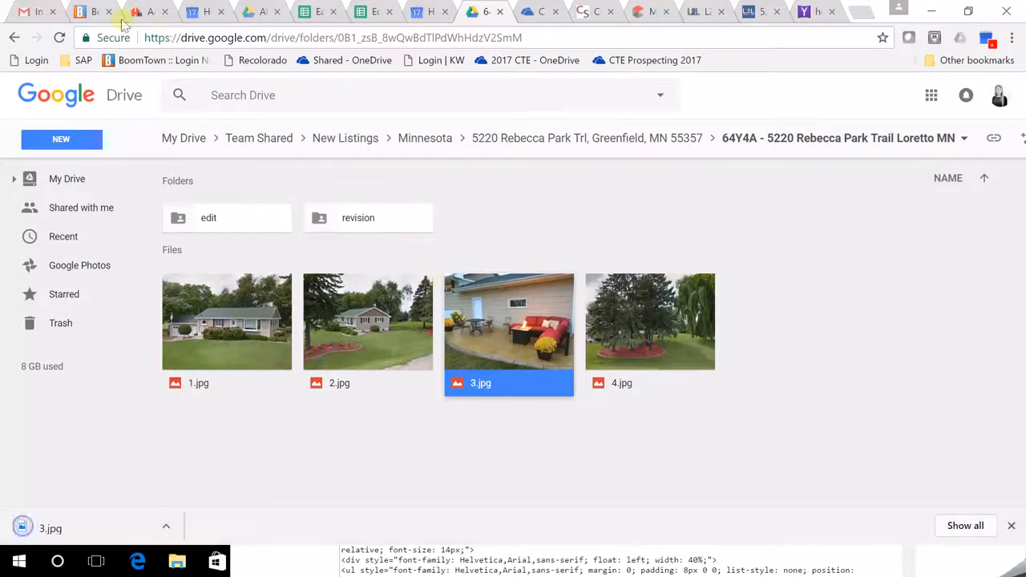
click(147, 11)
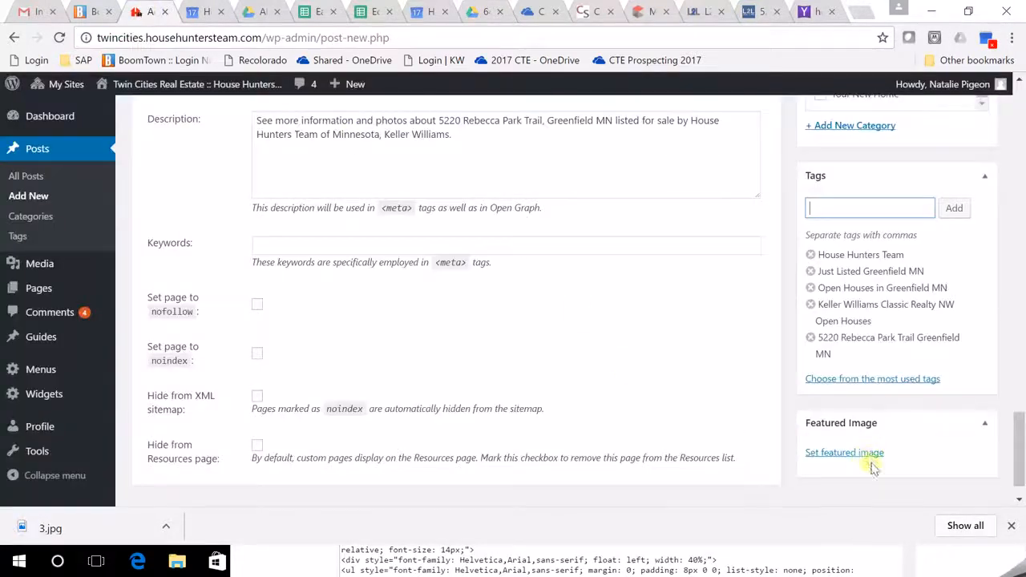
Upload the downloaded 3.jpg through the post's Featured Image dialog.
click(858, 457)
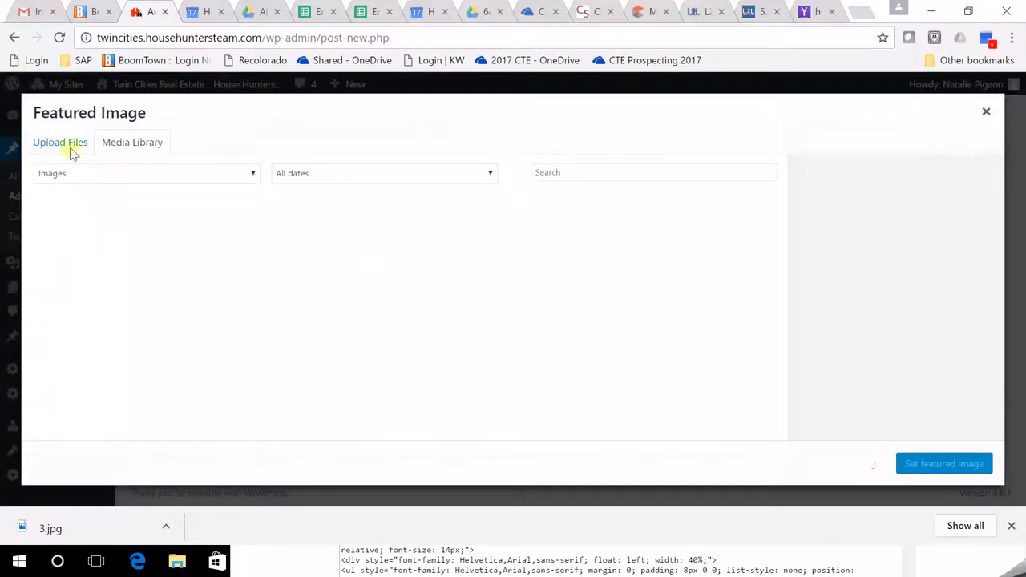
click(74, 153)
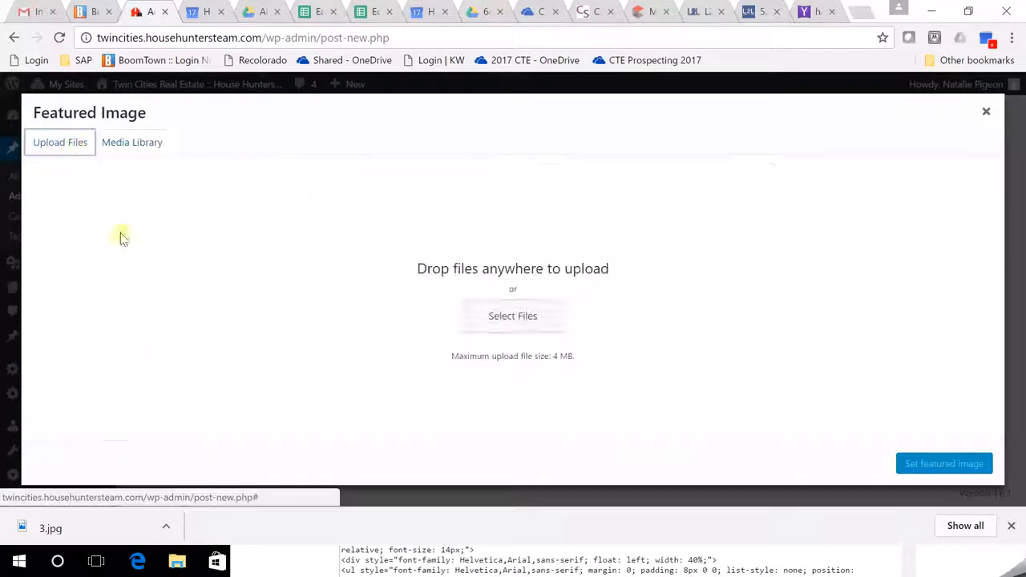
drag(101, 534, 490, 314)
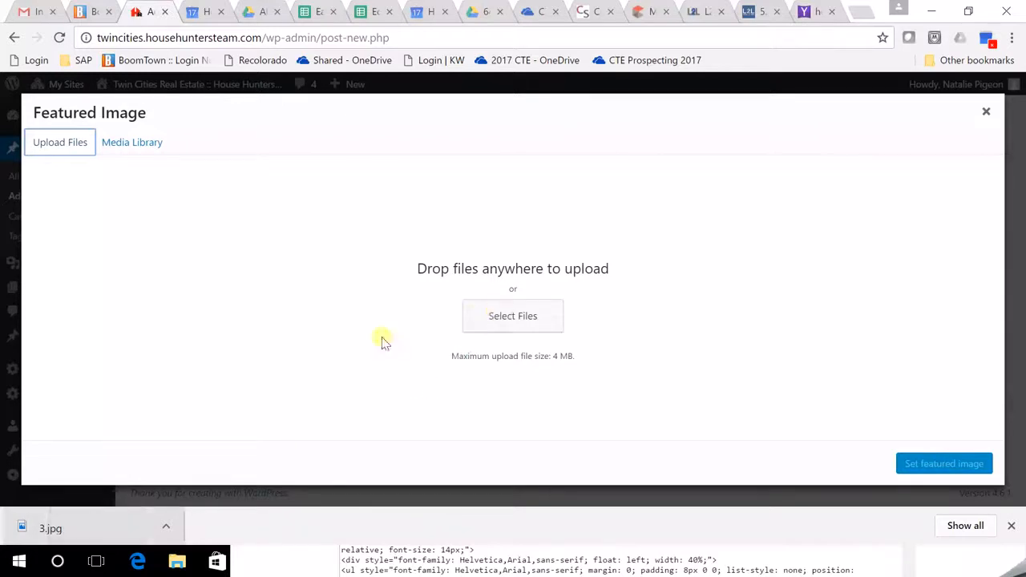
drag(91, 535, 520, 311)
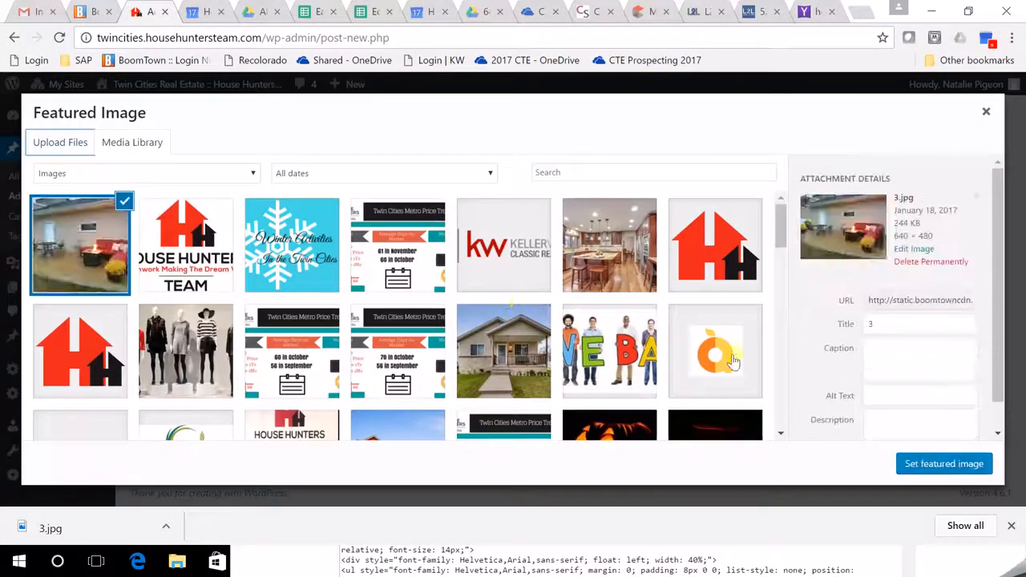
click(888, 330)
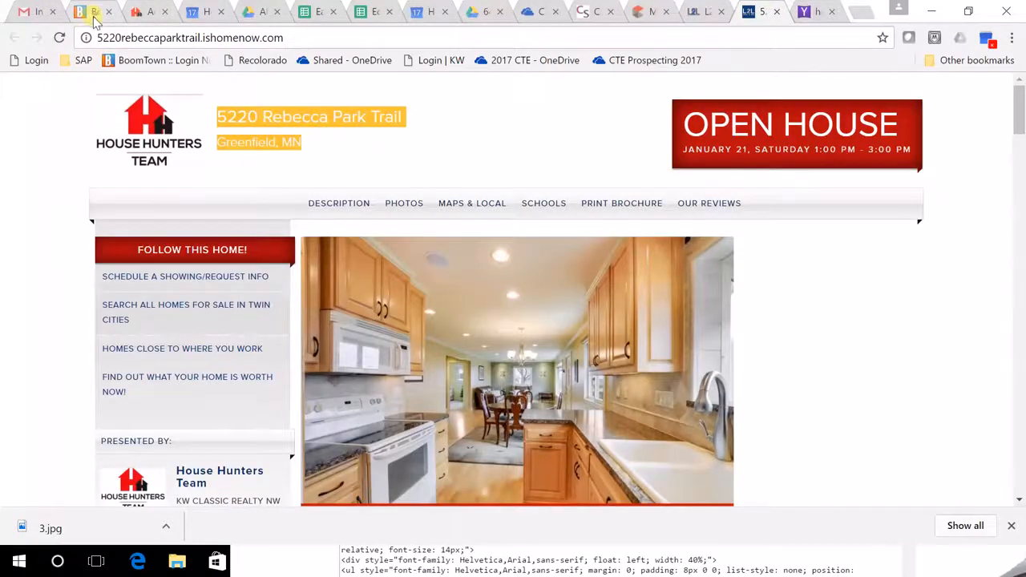
click(94, 12)
click(149, 12)
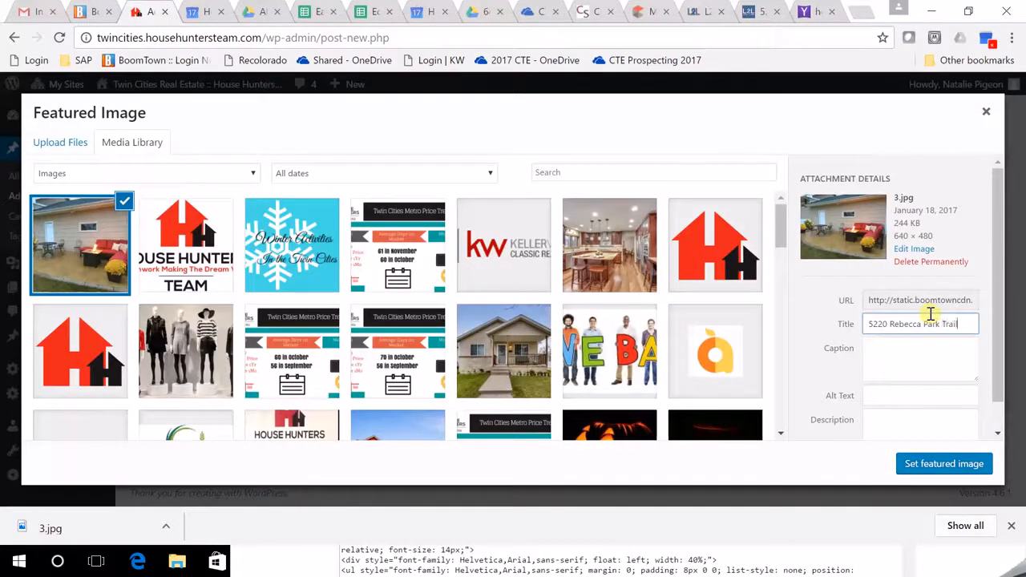
text(eenfie)
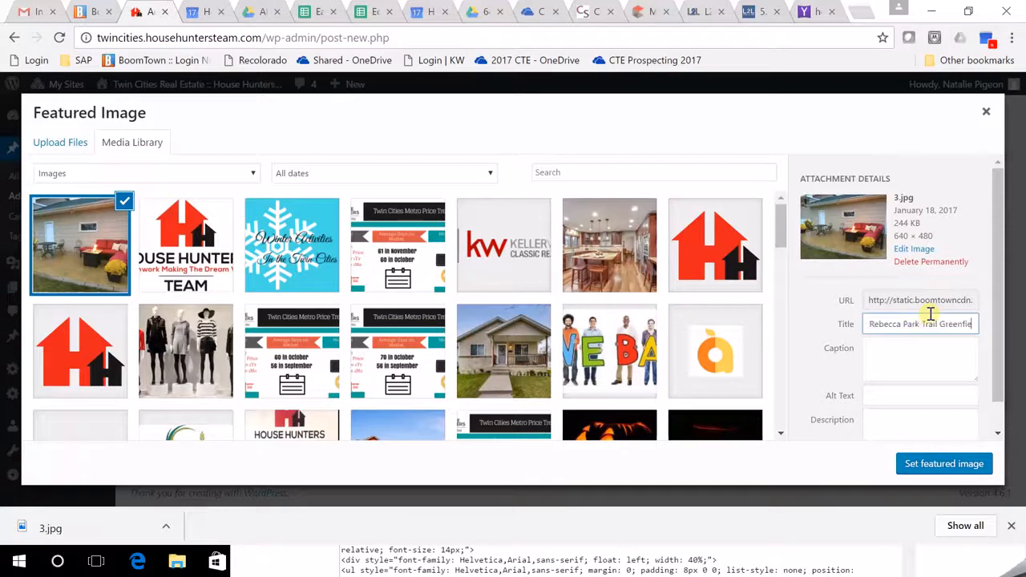
text(ld)
click(886, 395)
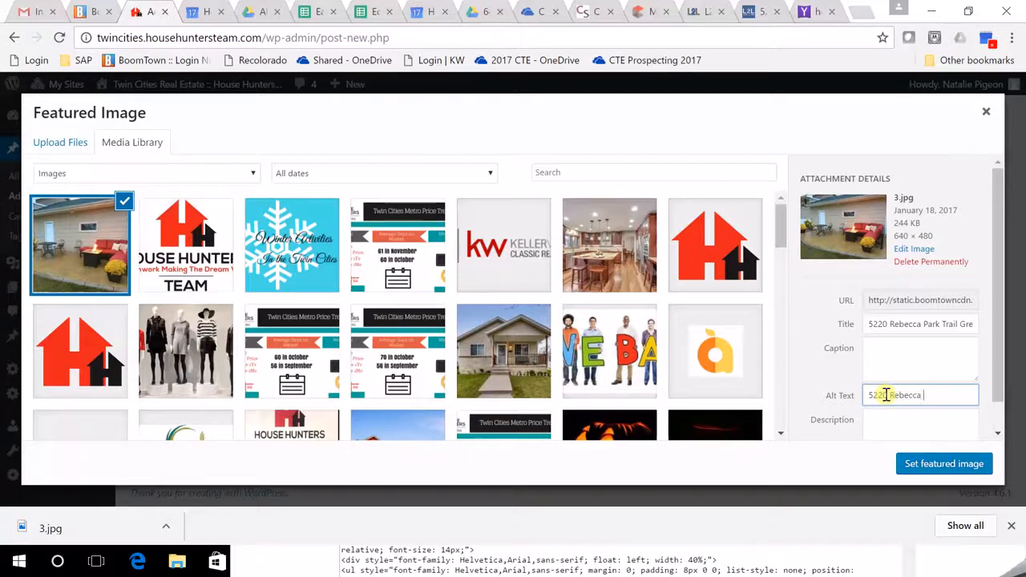
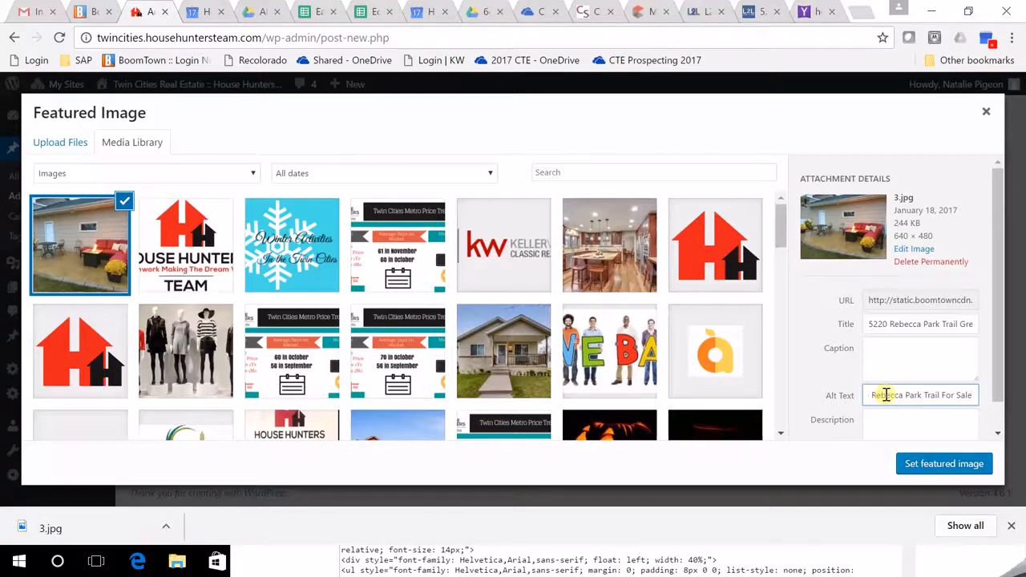
click(936, 468)
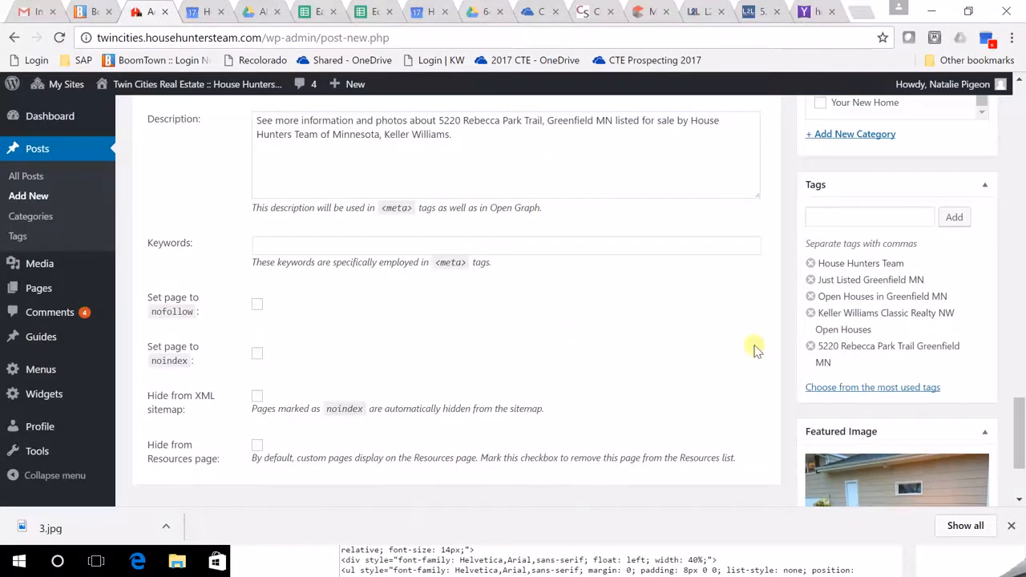
Preview the draft open-house post in its own tab, scroll through it, then return to the editor.
scroll(763, 344, up, 4)
scroll(793, 323, up, 6)
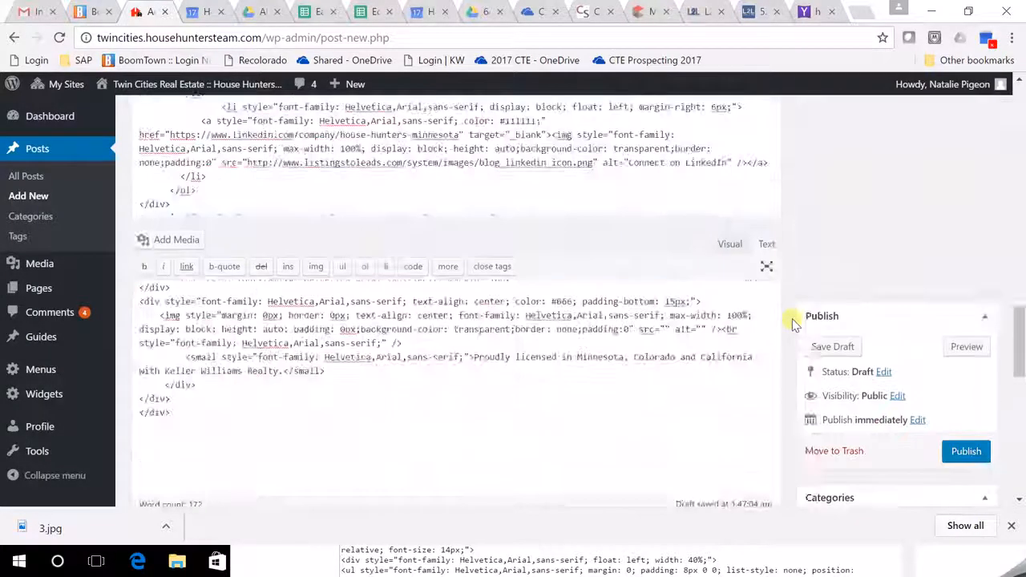
click(967, 157)
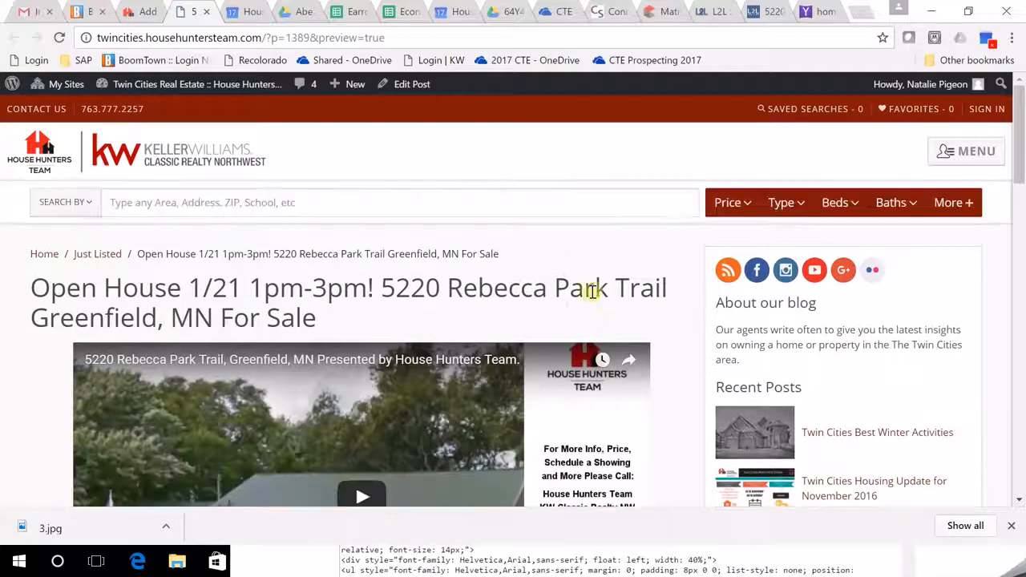
scroll(607, 310, down, 3)
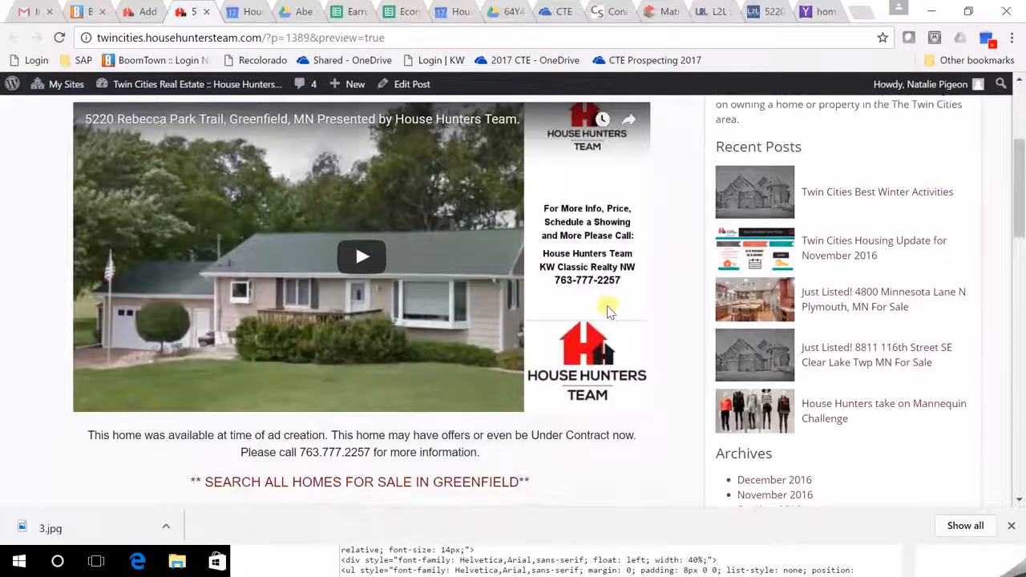
scroll(607, 310, down, 1)
scroll(607, 310, up, 3)
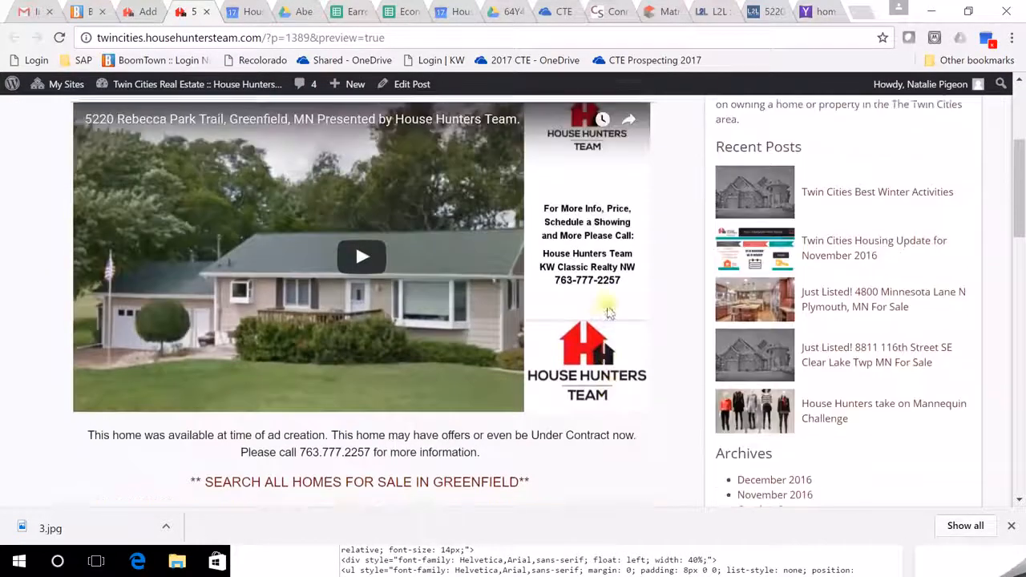
scroll(610, 311, down, 9)
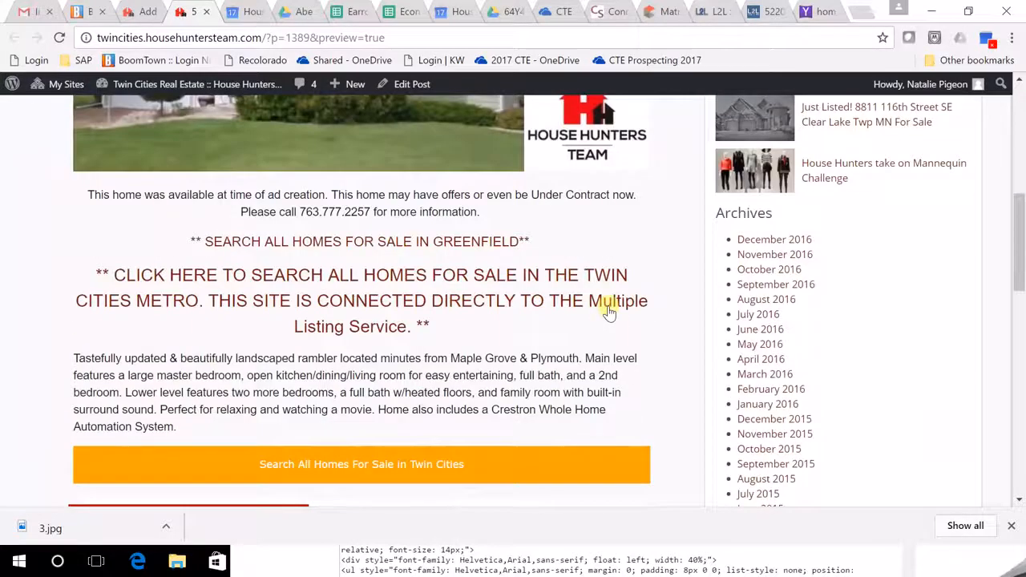
scroll(558, 239, up, 9)
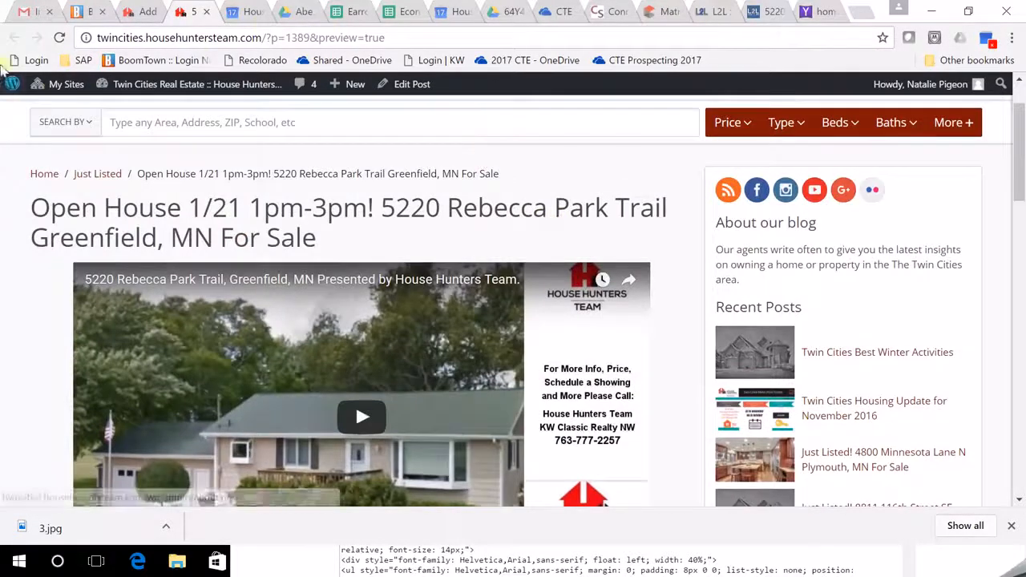
click(138, 12)
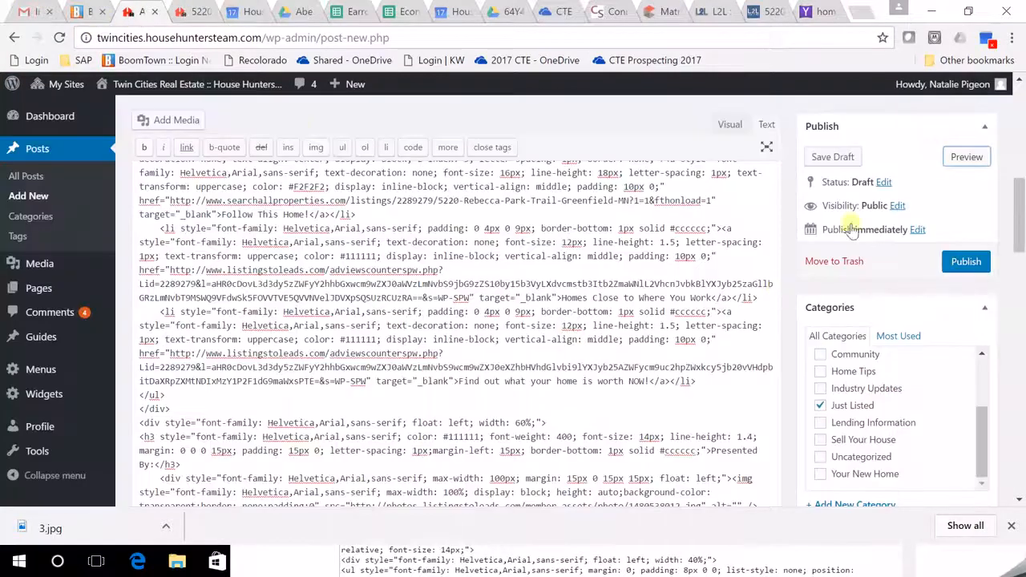
click(964, 267)
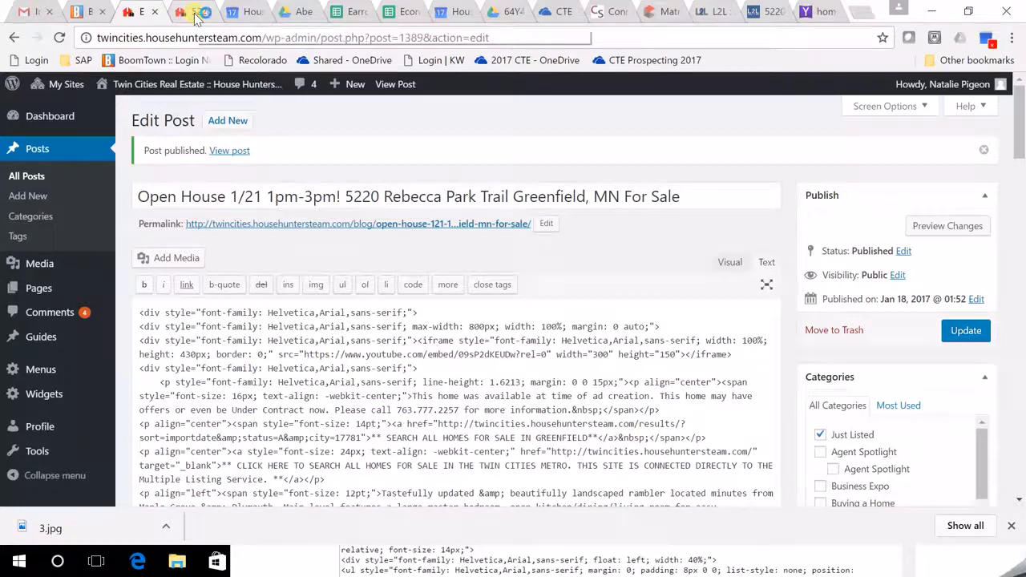
click(196, 15)
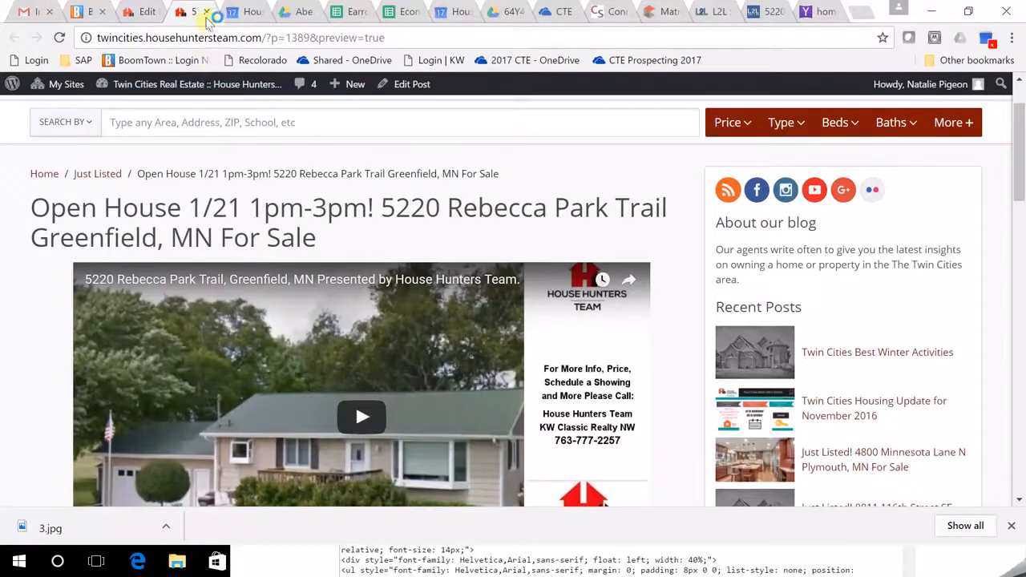
Close the preview and editor tabs and load the Twin Cities House Hunters site in a new tab.
click(206, 13)
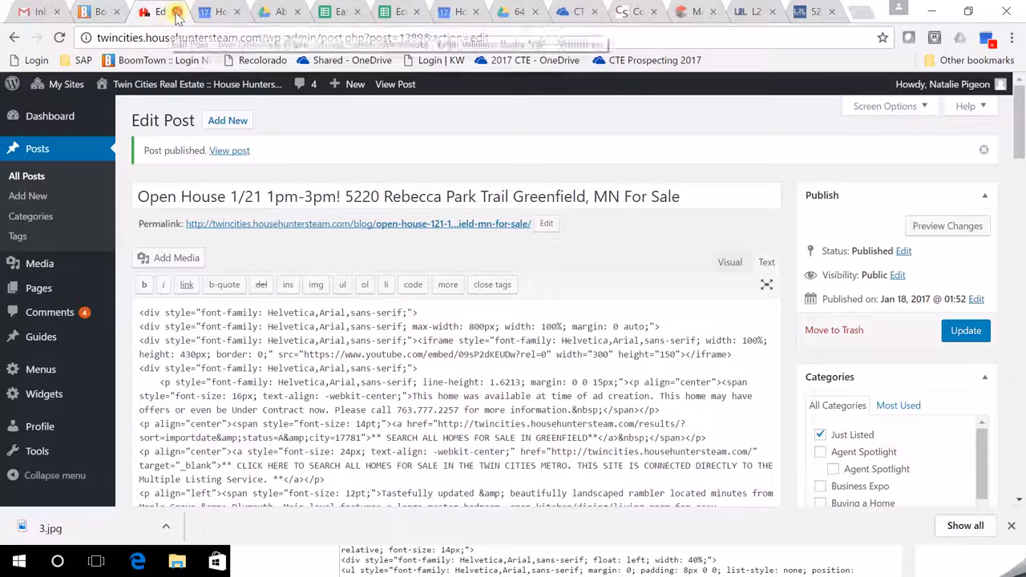
click(178, 12)
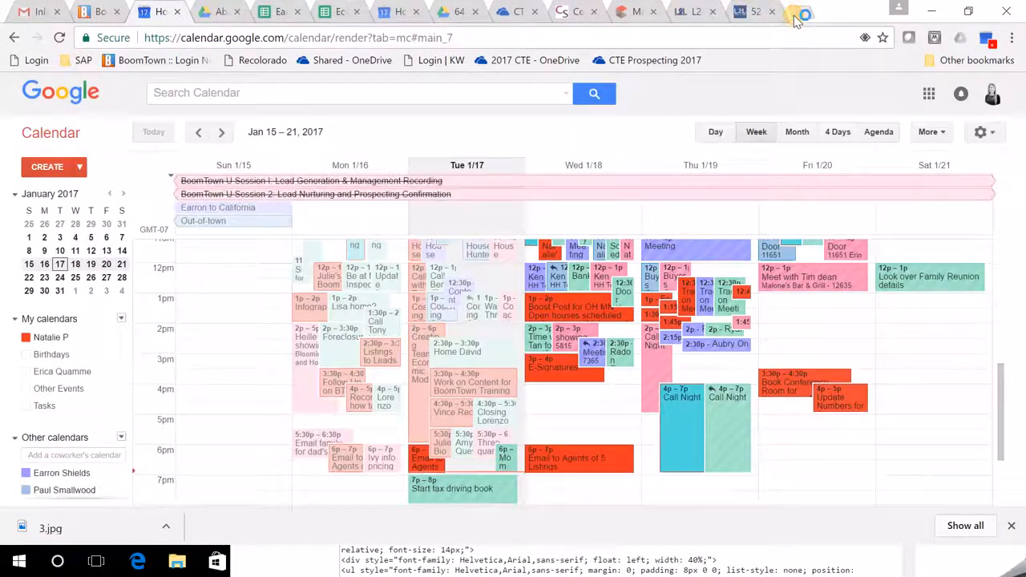
click(805, 11)
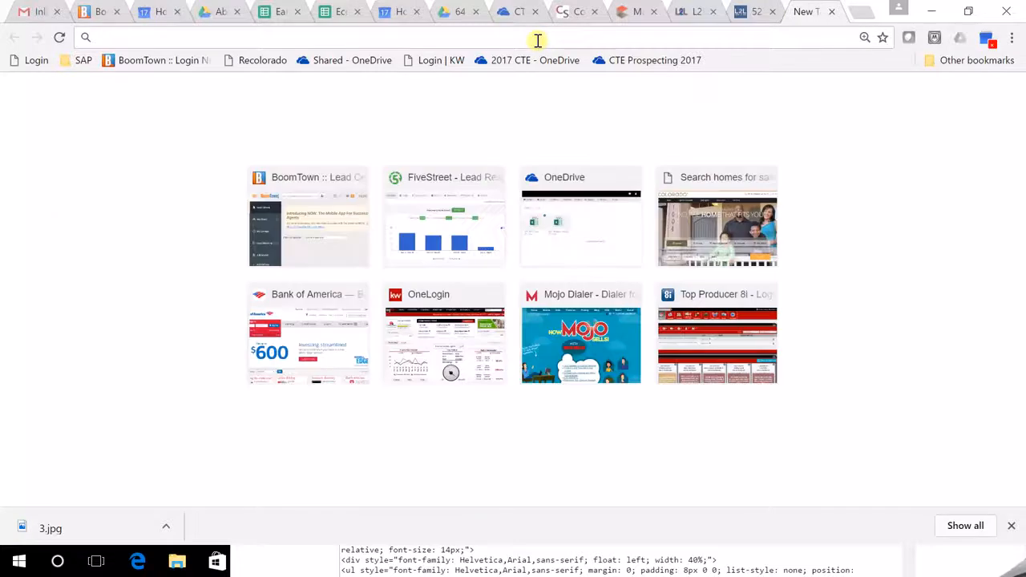
text(Mi)
key(BackSpace)
key(BackSpace)
text(W)
key(BackSpace)
key(BackSpace)
text(Twi)
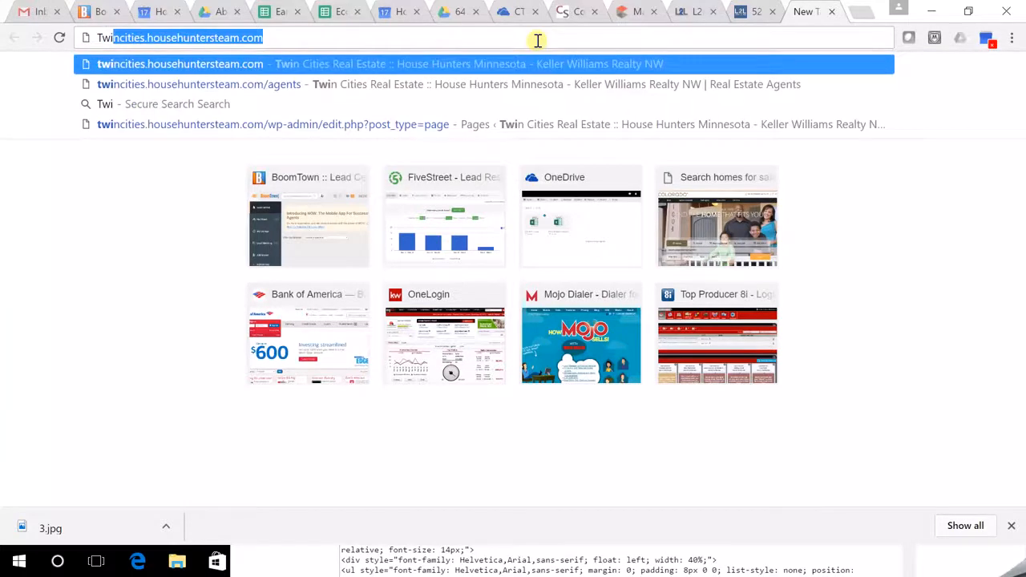
key(Return)
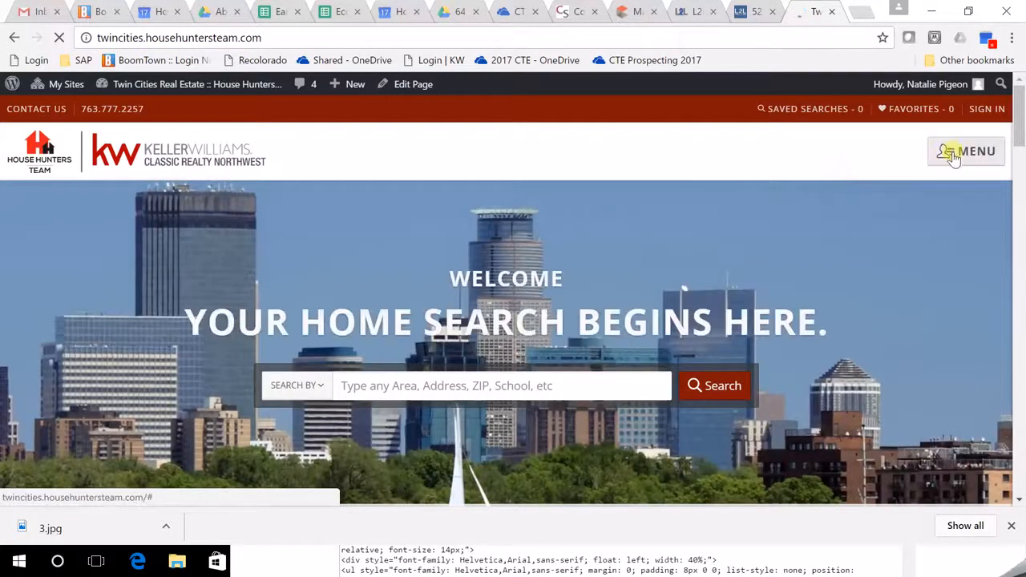
Open the published post from the site's Blog page and copy its URL from the address bar.
click(953, 157)
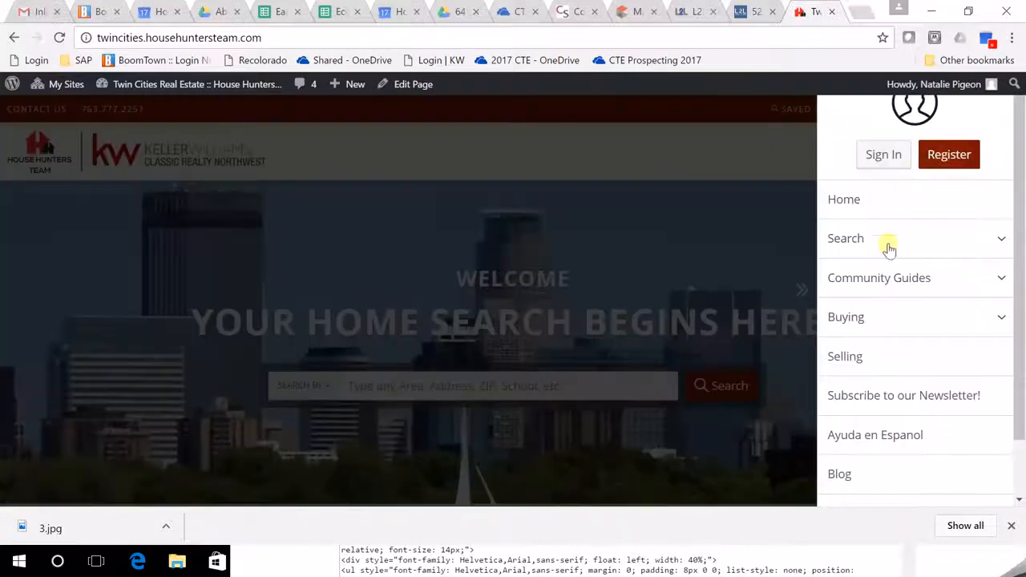
click(847, 476)
scroll(858, 441, down, 1)
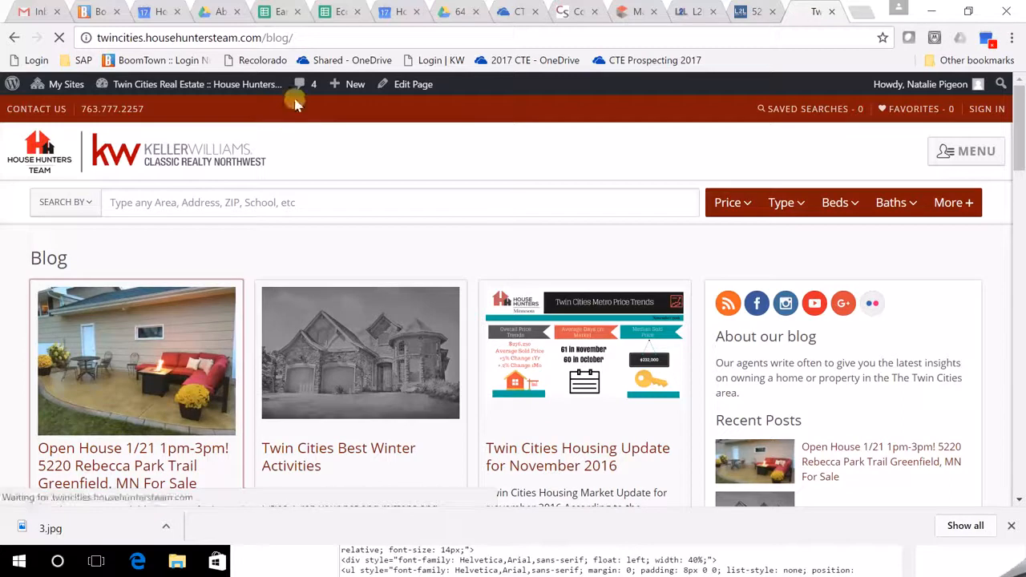
click(318, 40)
right_click(318, 40)
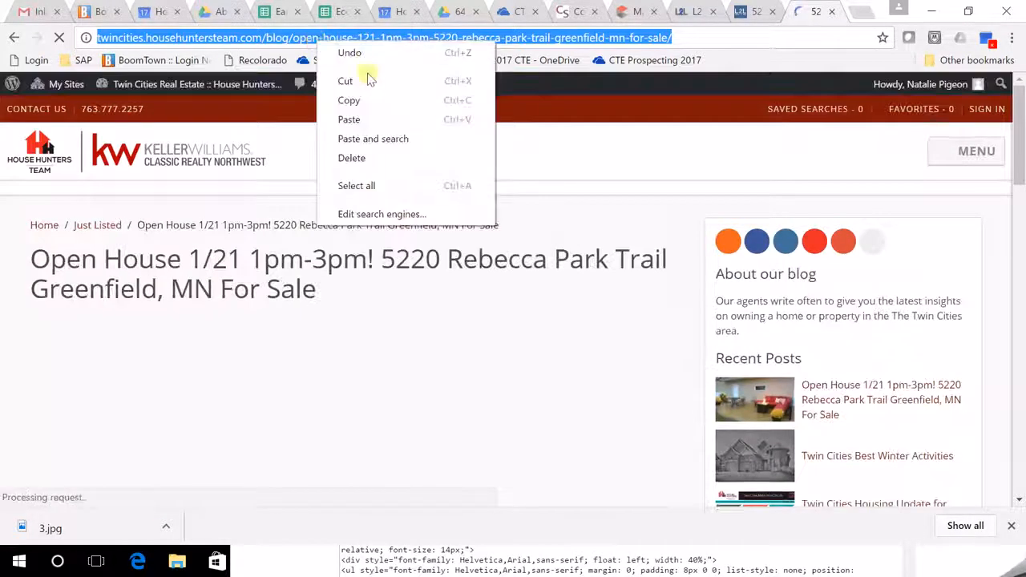
click(363, 102)
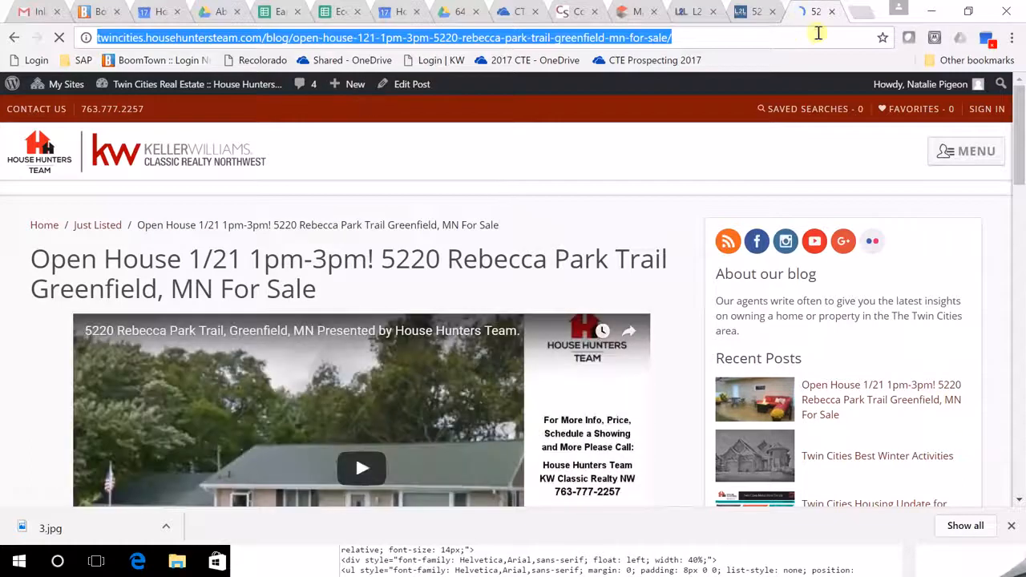
click(860, 12)
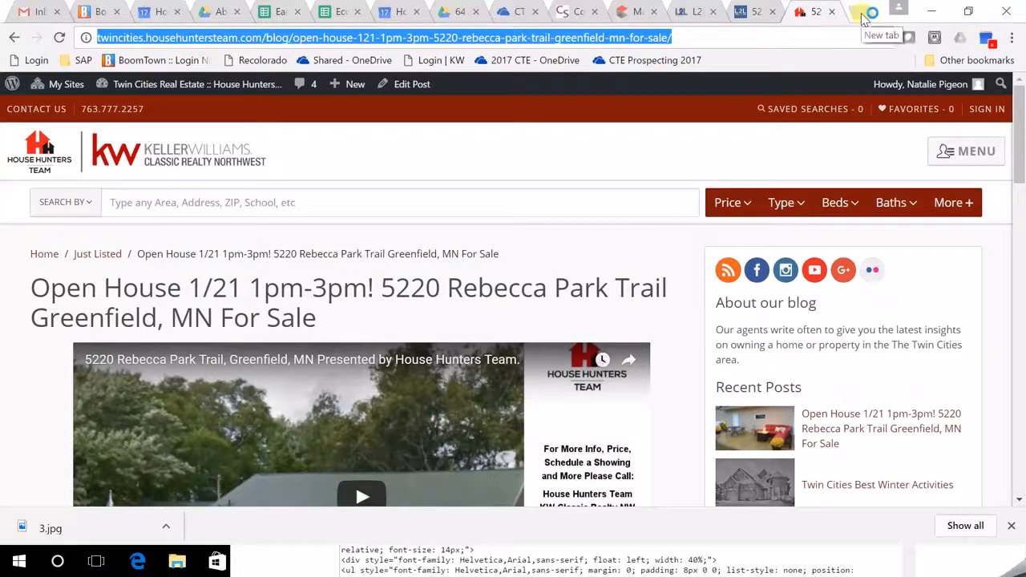
Load the MyKW agent intranet in a new browser tab and dismiss its welcome popup.
click(861, 12)
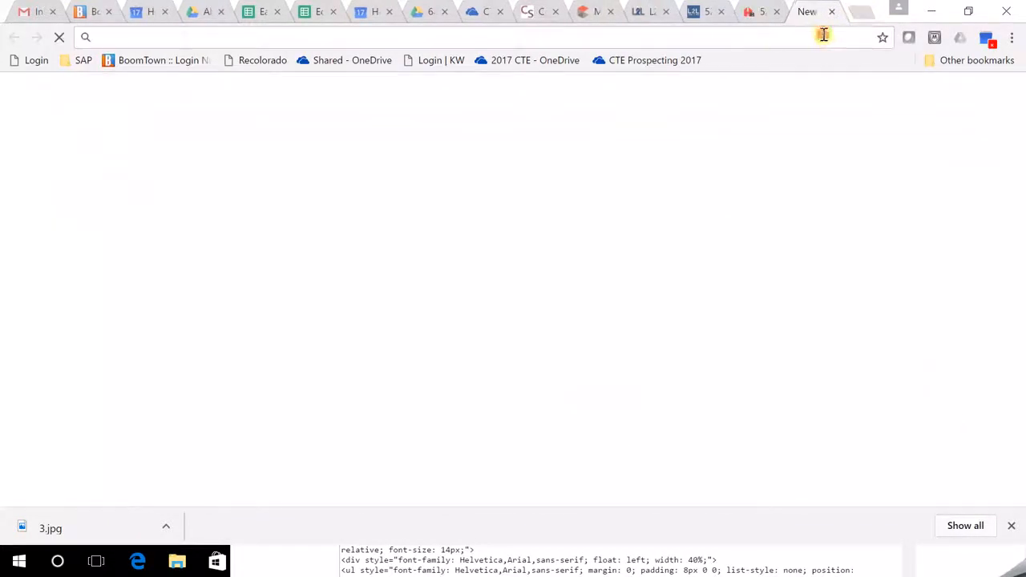
text(my)
key(Return)
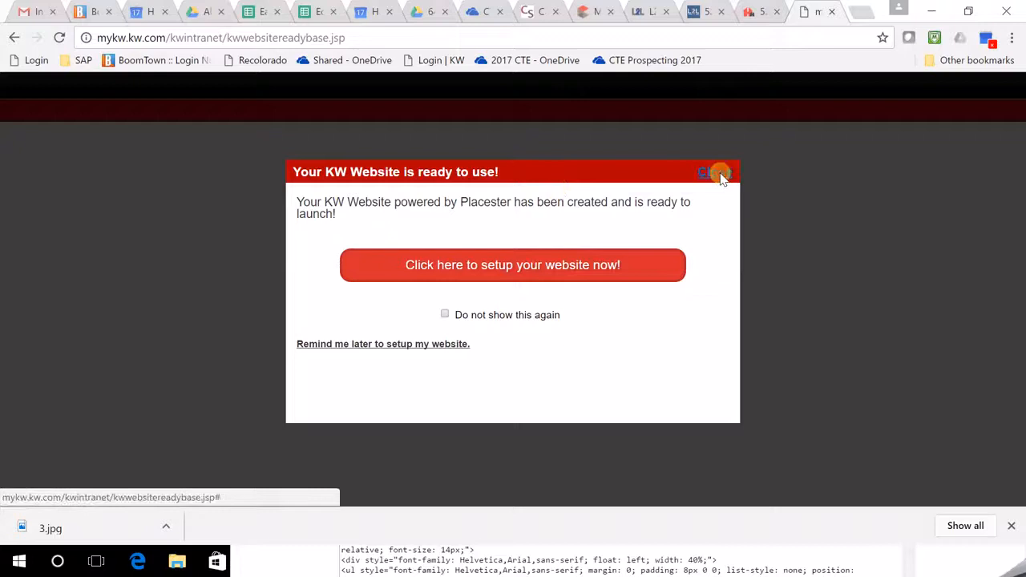
click(721, 175)
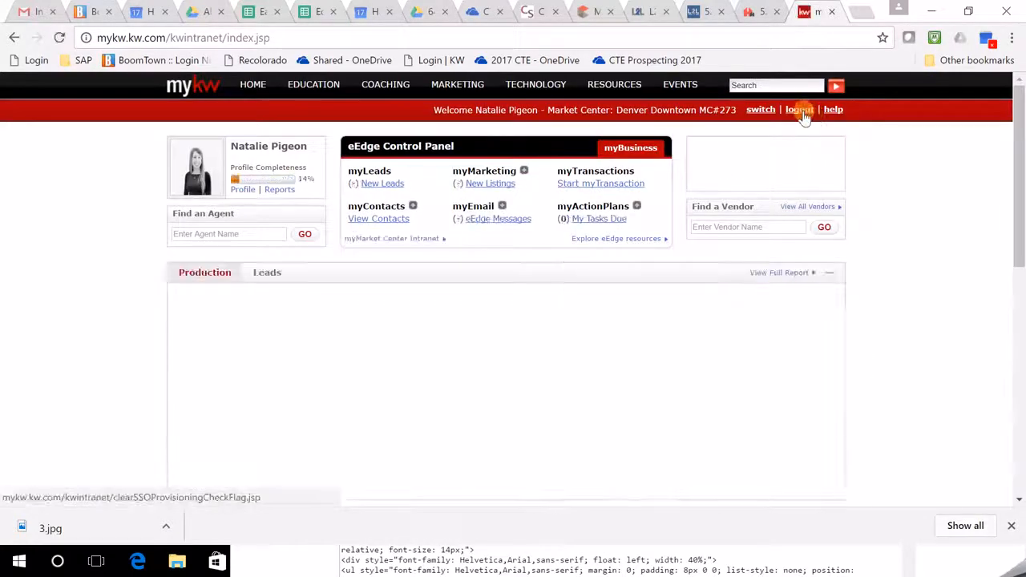
Sign out of the agent account and log back in with the House Hunters team's saved login.
click(798, 110)
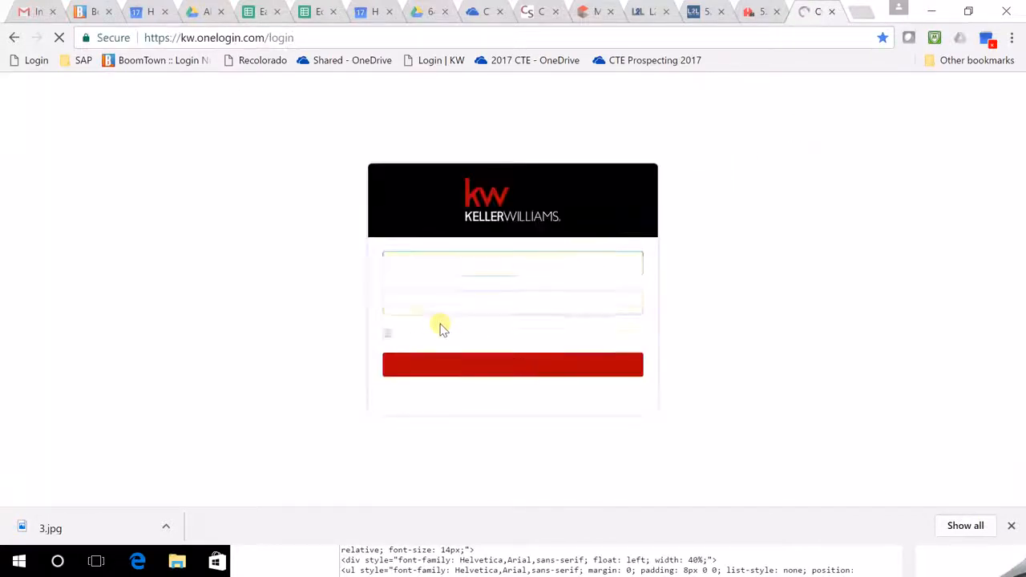
drag(436, 264, 350, 290)
text(e)
click(441, 286)
click(505, 366)
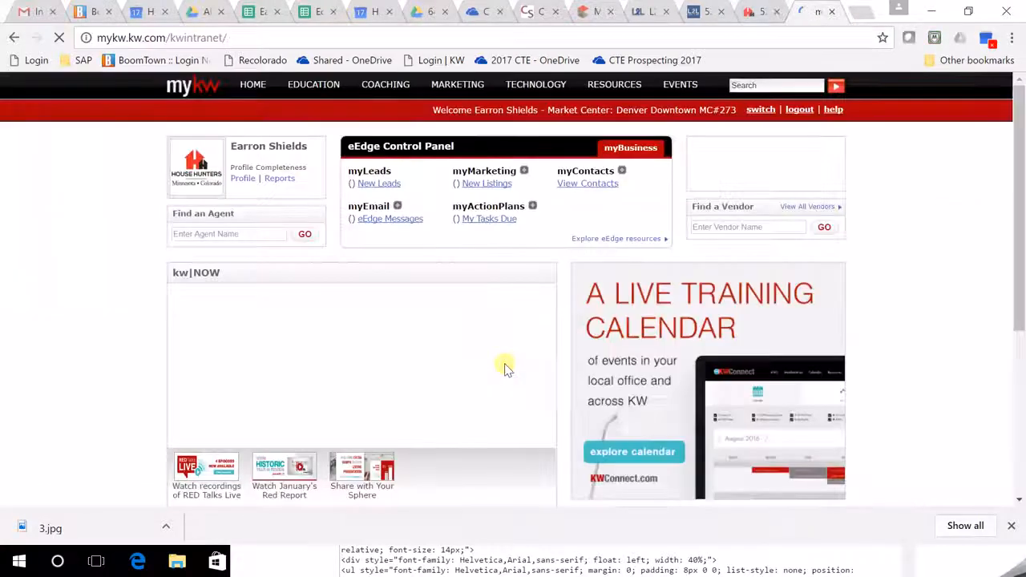
Launch the KWLS listing system and move its window lower and to the right.
mouse_move(539, 88)
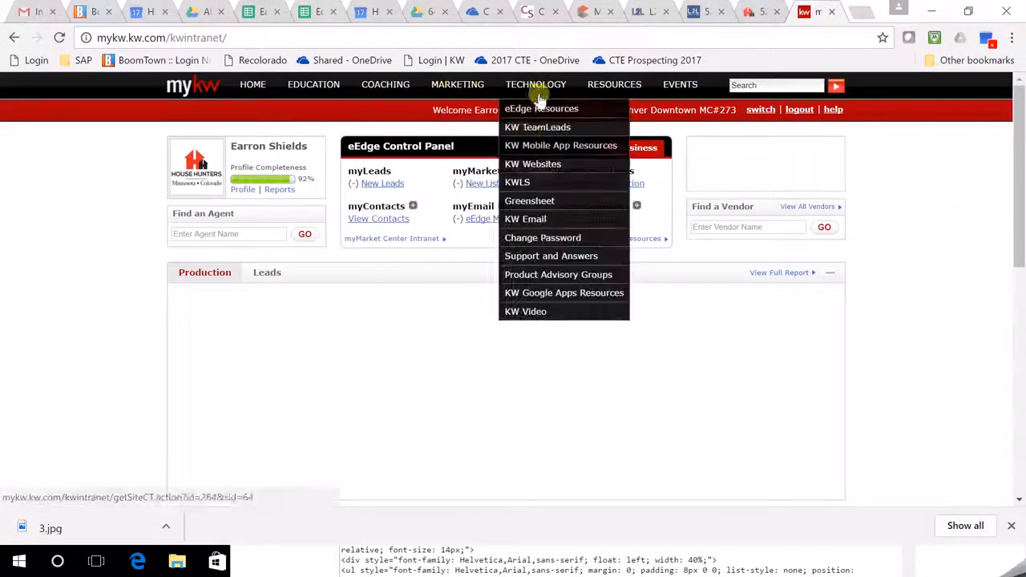
click(519, 183)
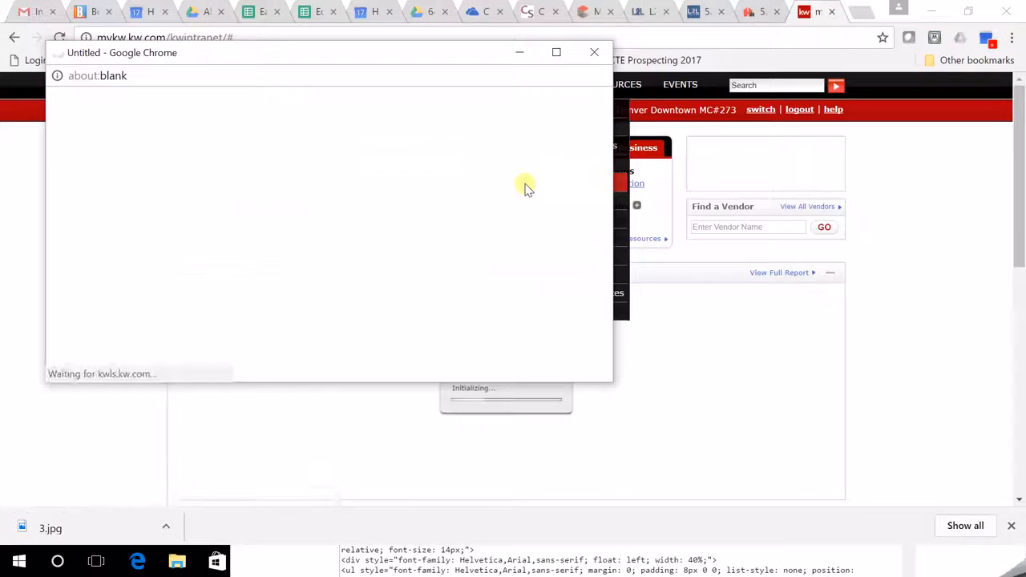
drag(451, 55, 554, 184)
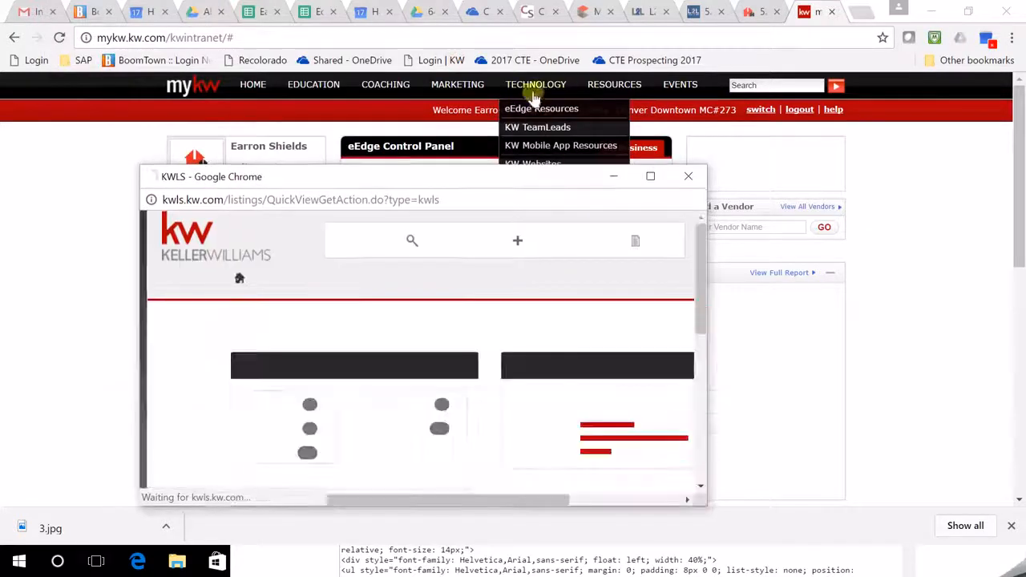
scroll(278, 393, down, 2)
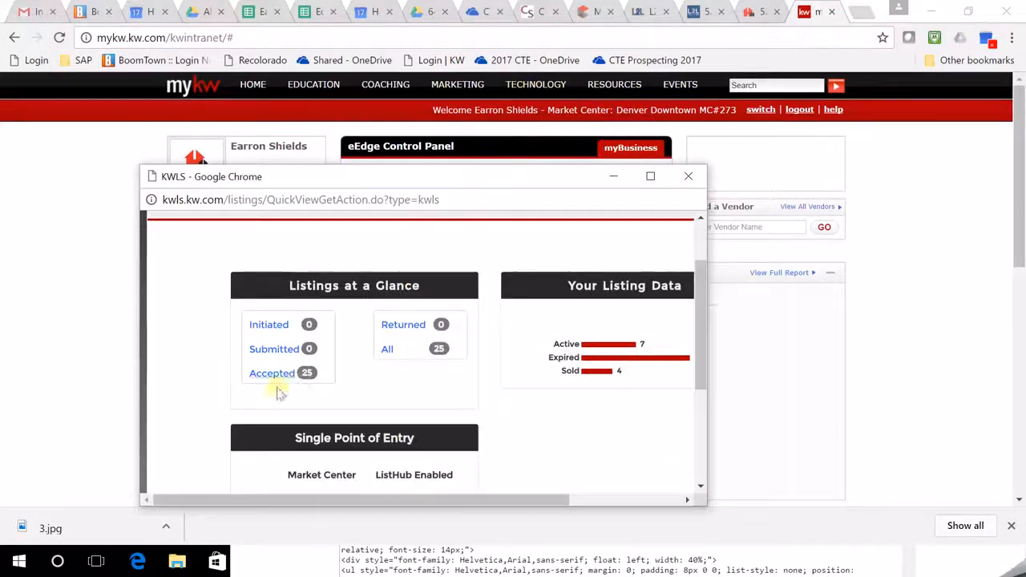
scroll(293, 378, down, 1)
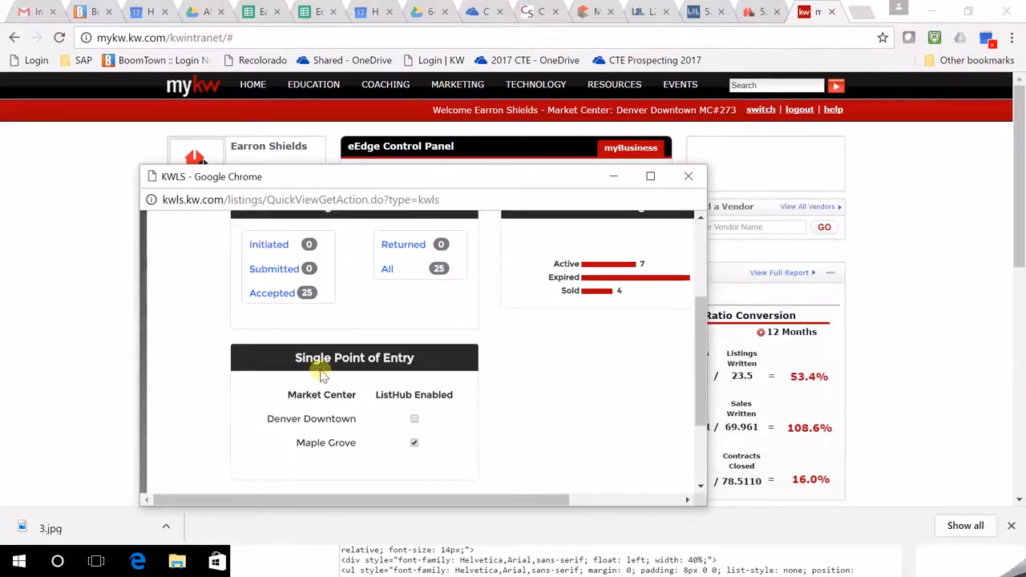
click(283, 294)
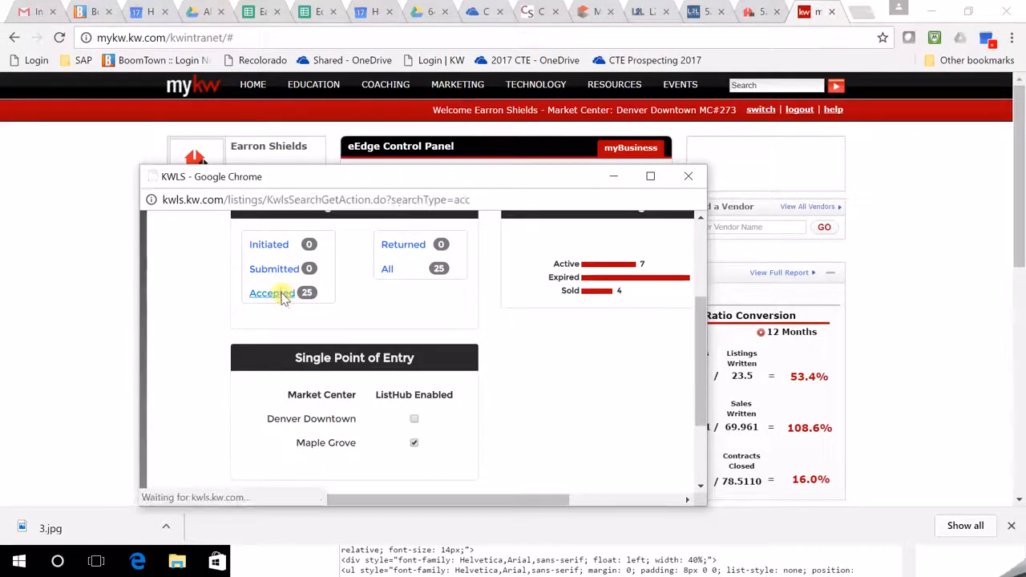
scroll(344, 321, down, 1)
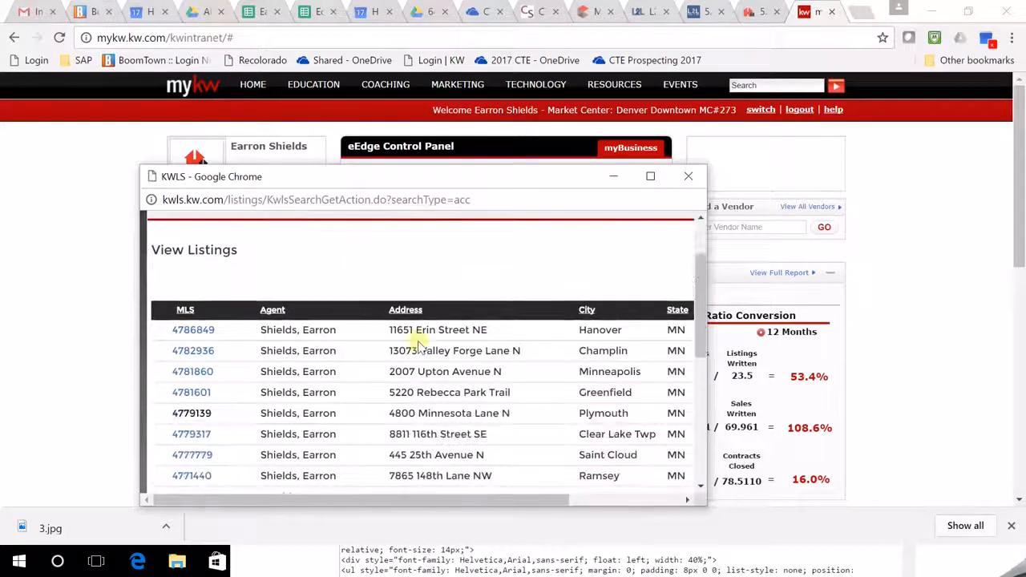
click(192, 393)
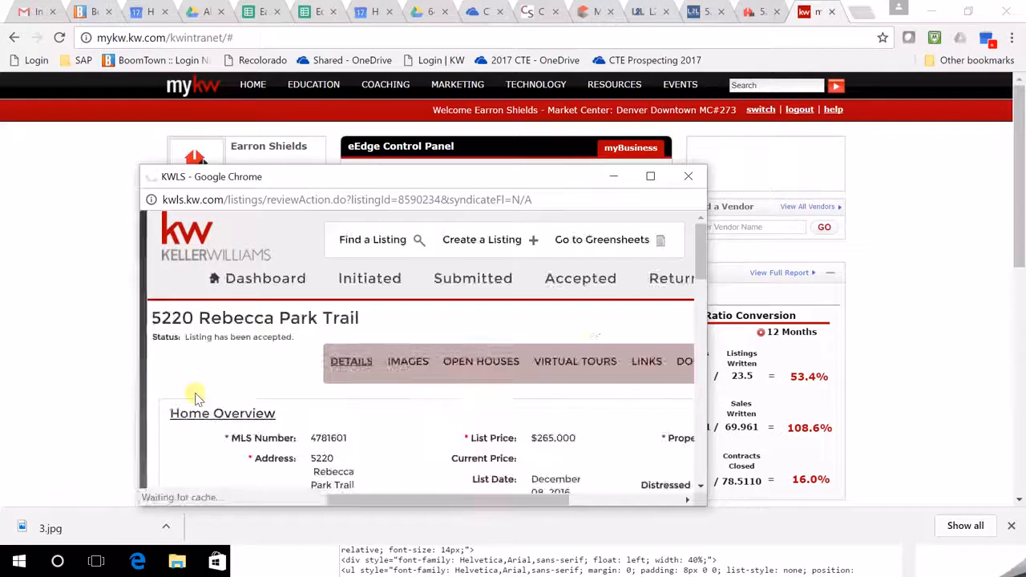
scroll(575, 351, down, 1)
scroll(575, 352, down, 1)
drag(707, 358, 910, 345)
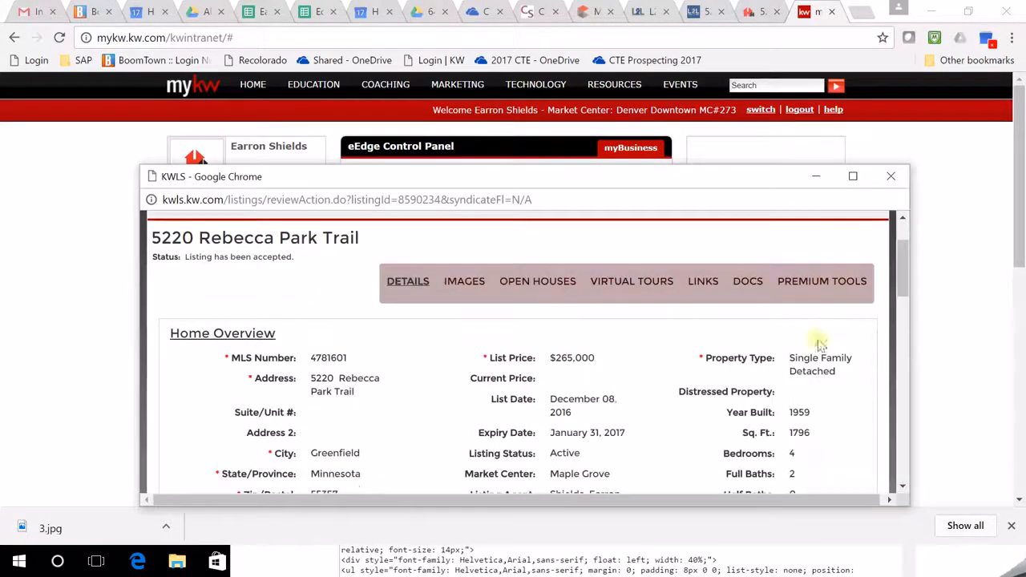
Paste the open-house blog post URL as a new Virtual Tour on the listing and add it.
click(632, 282)
scroll(602, 356, down, 1)
click(552, 392)
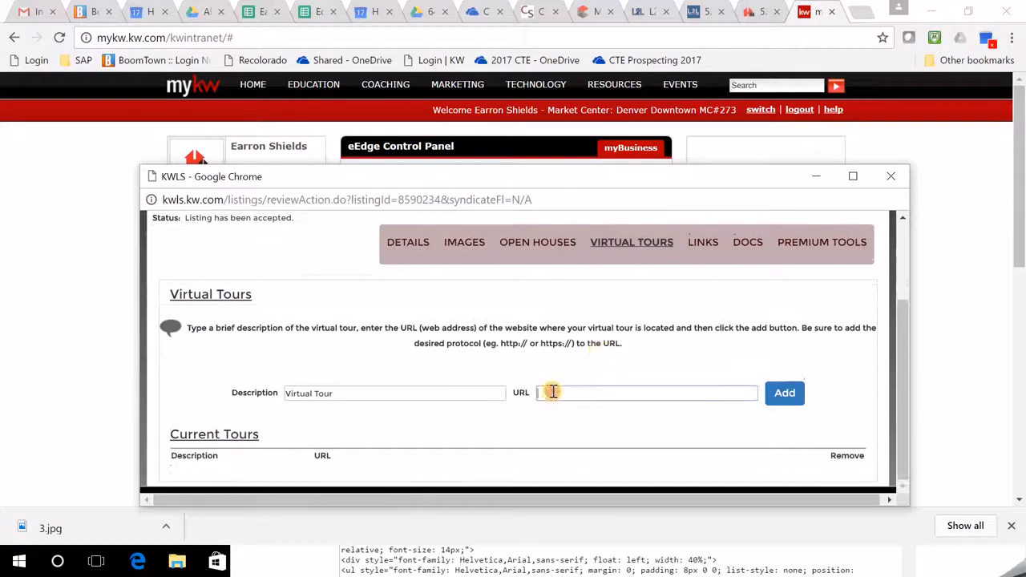
right_click(552, 392)
click(593, 242)
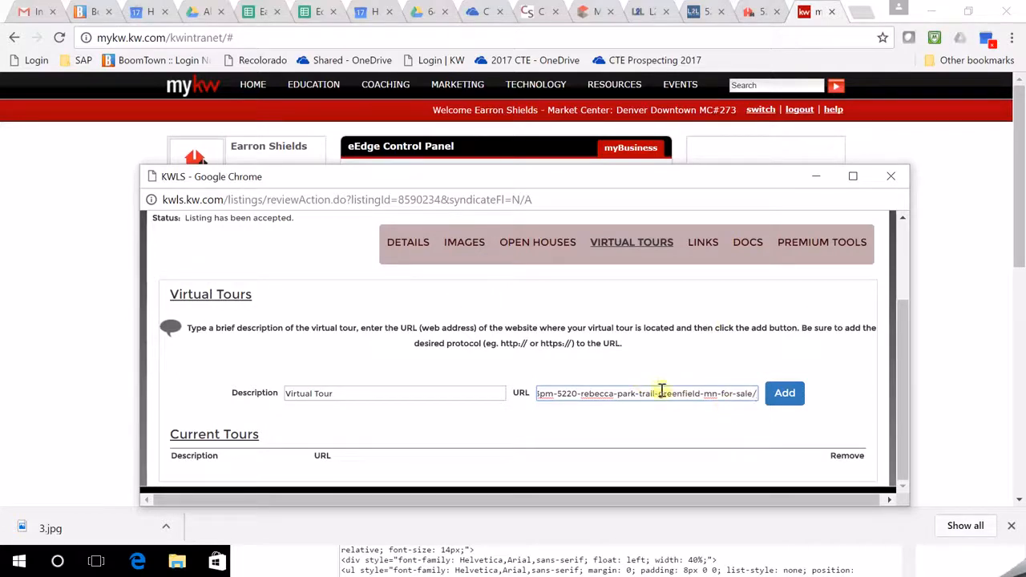
click(784, 393)
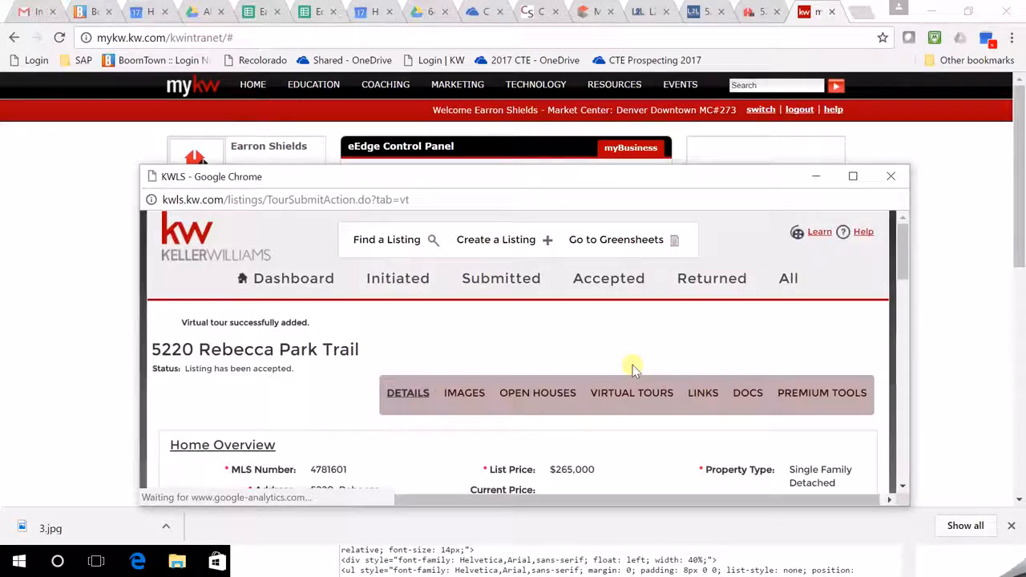
Show the listing's Open Houses dates section.
scroll(627, 369, down, 1)
scroll(628, 368, down, 1)
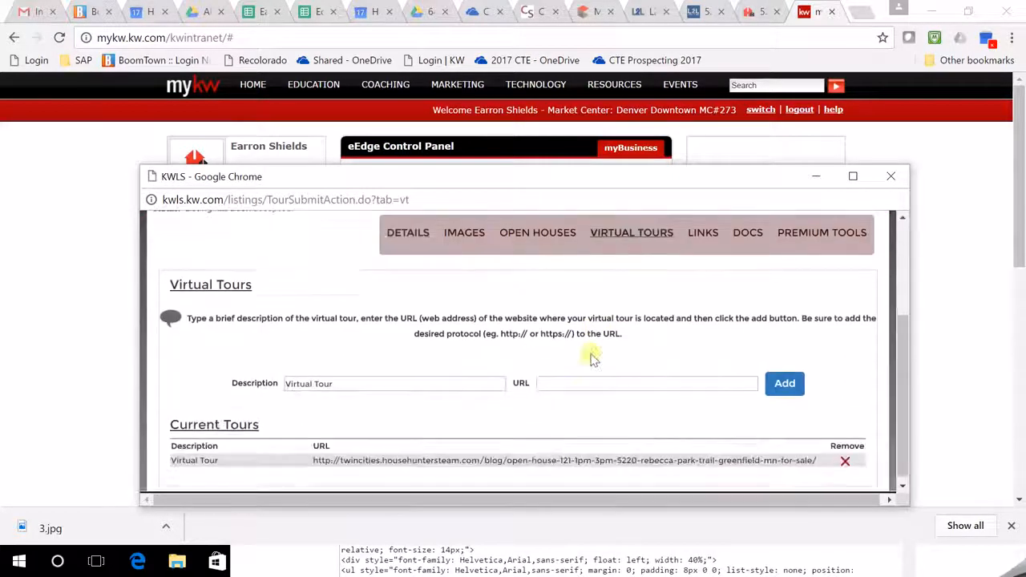
click(517, 231)
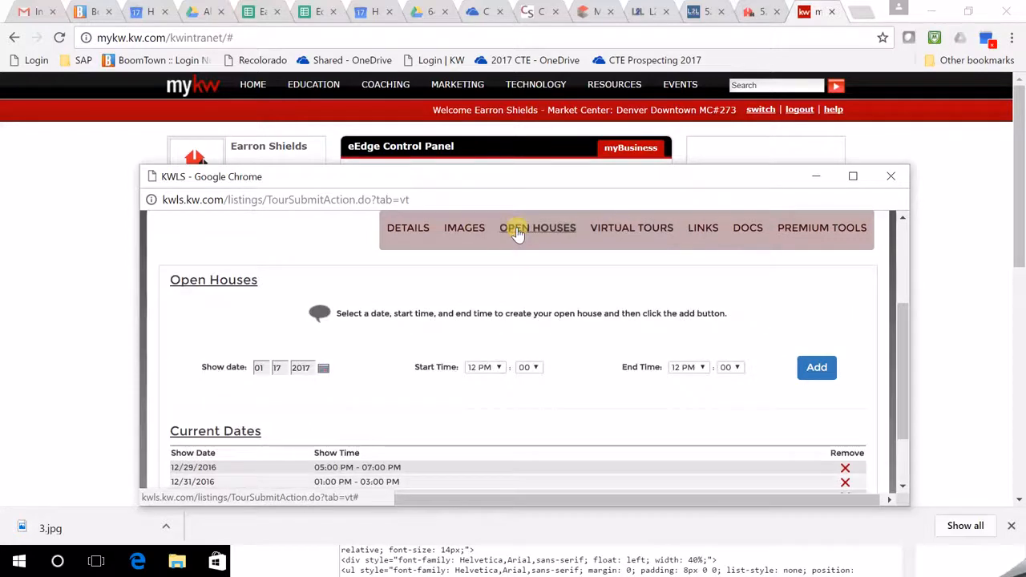
Delete the outdated 12/29/2016 open house date from Current Dates.
scroll(519, 234, down, 1)
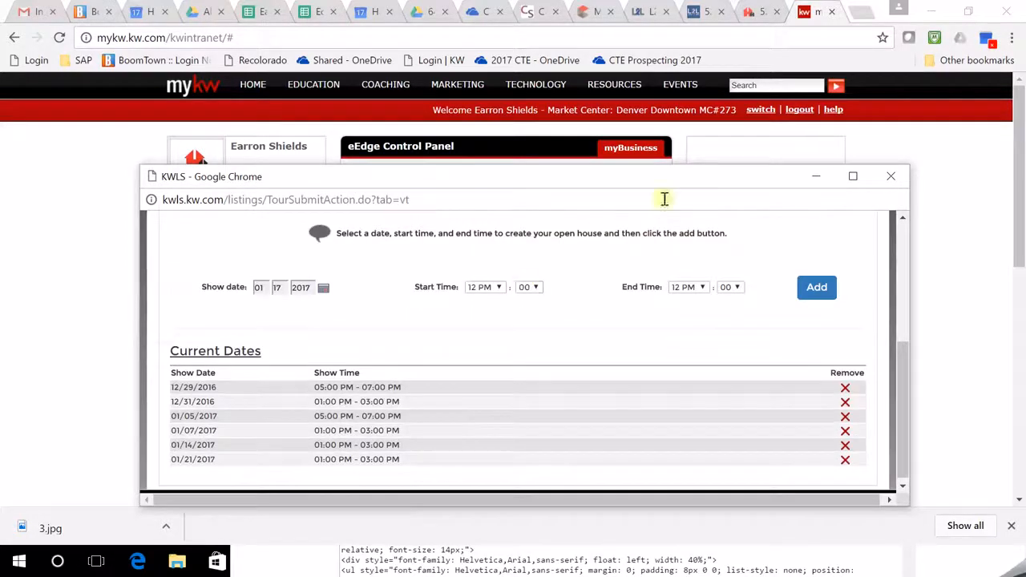
click(845, 397)
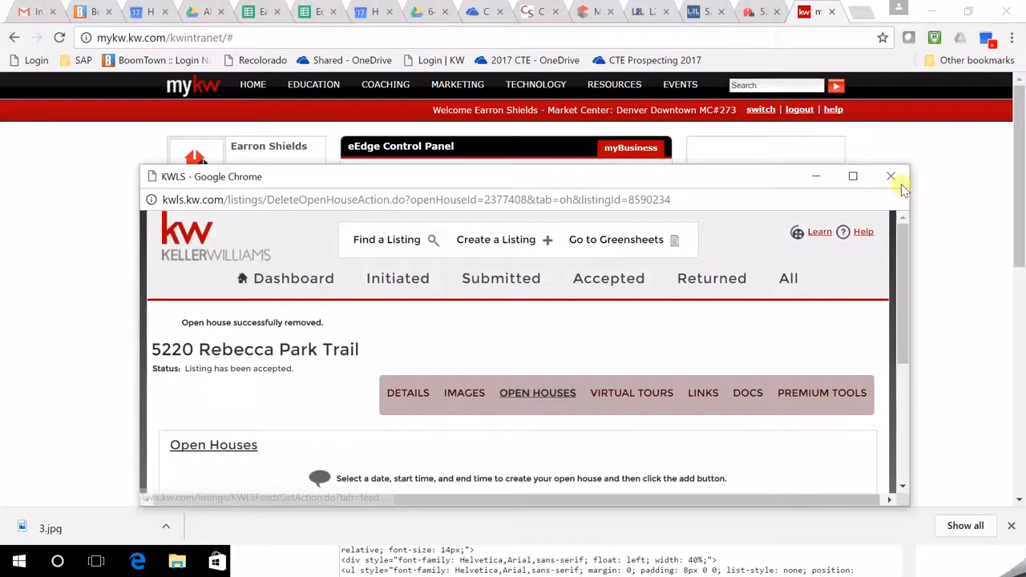
scroll(642, 413, down, 3)
scroll(614, 355, up, 3)
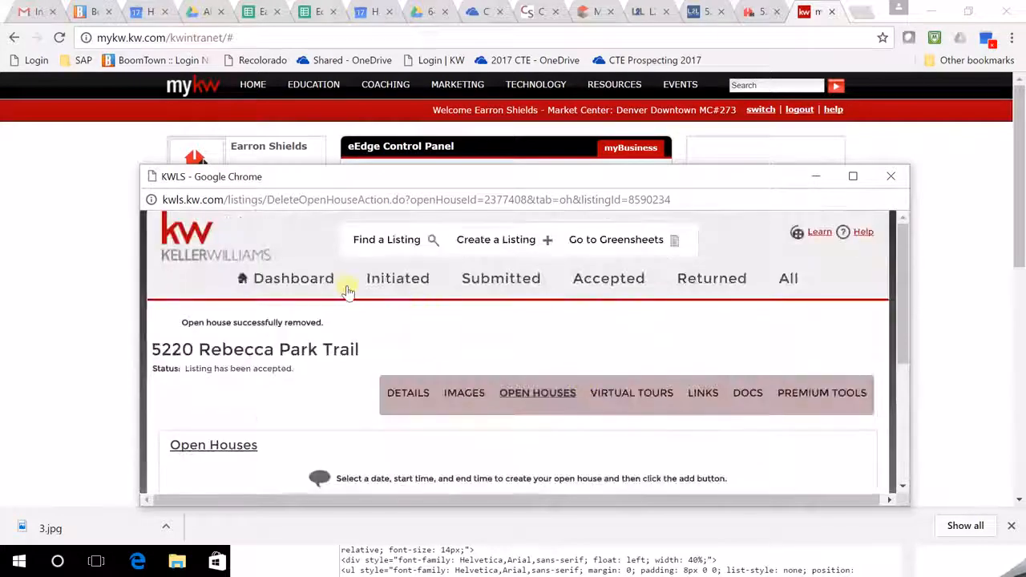
Confirm the blog-post tour still appears under the listing's Current Tours.
click(639, 393)
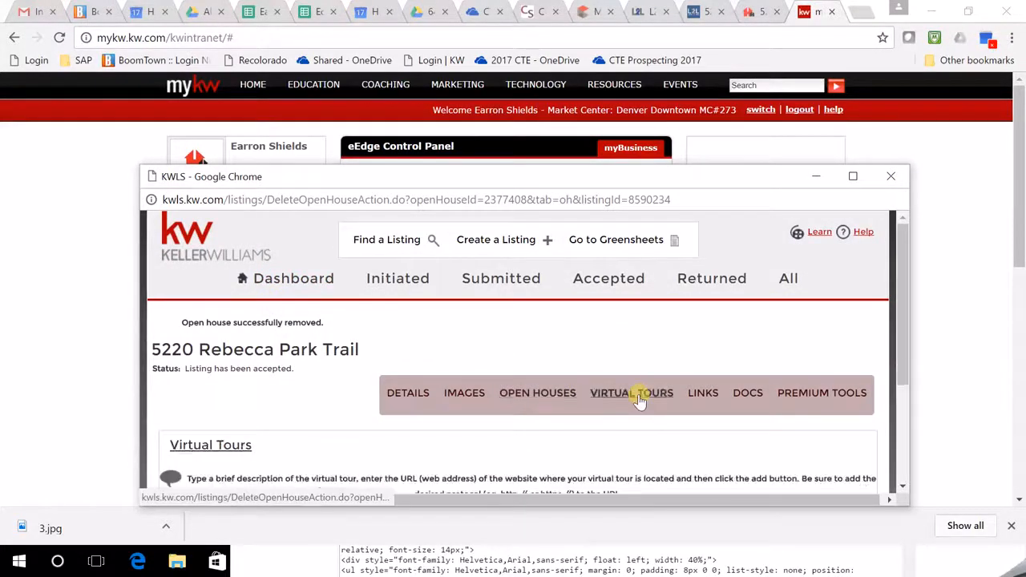
scroll(579, 367, down, 1)
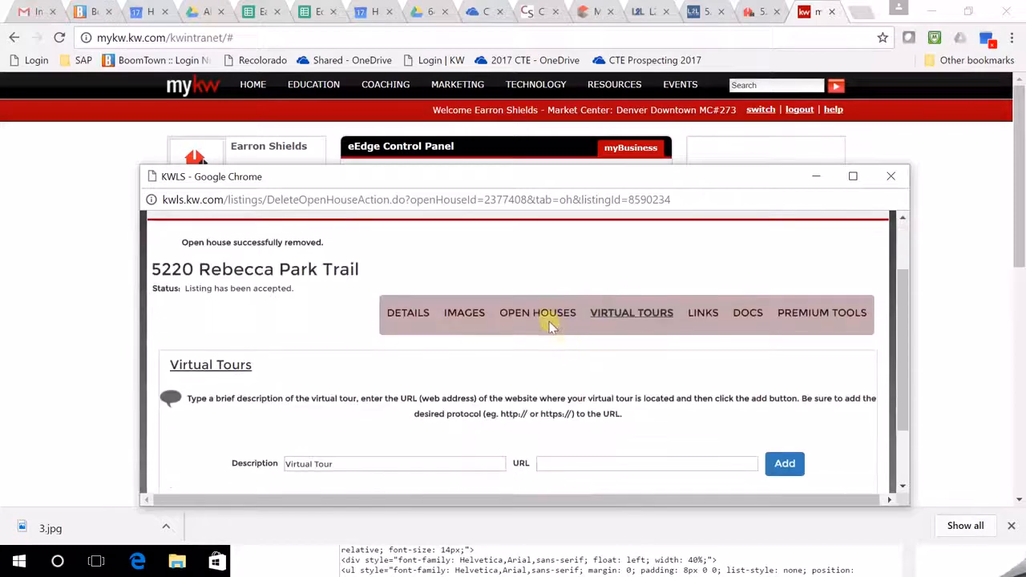
scroll(577, 341, down, 1)
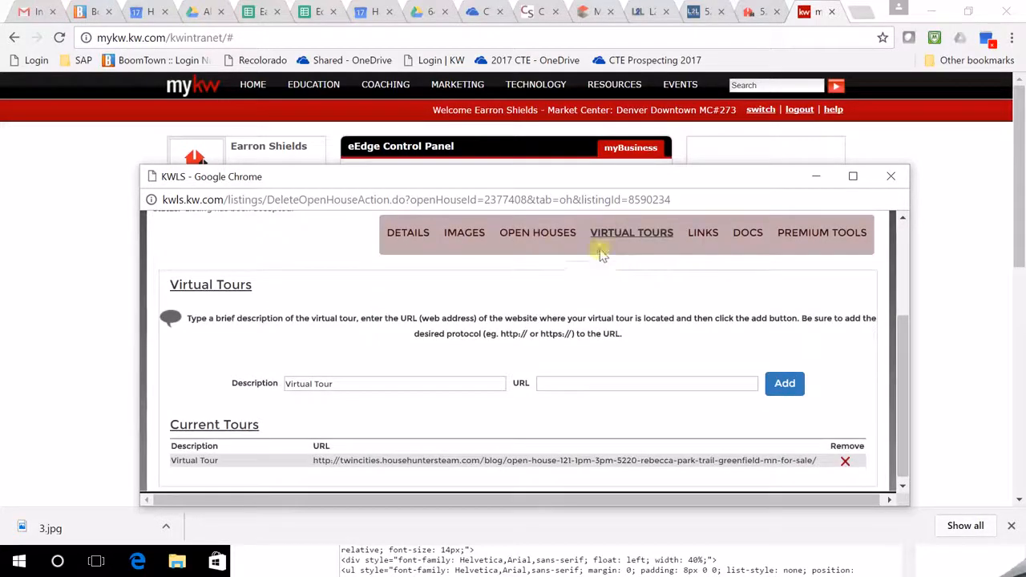
scroll(464, 366, down, 1)
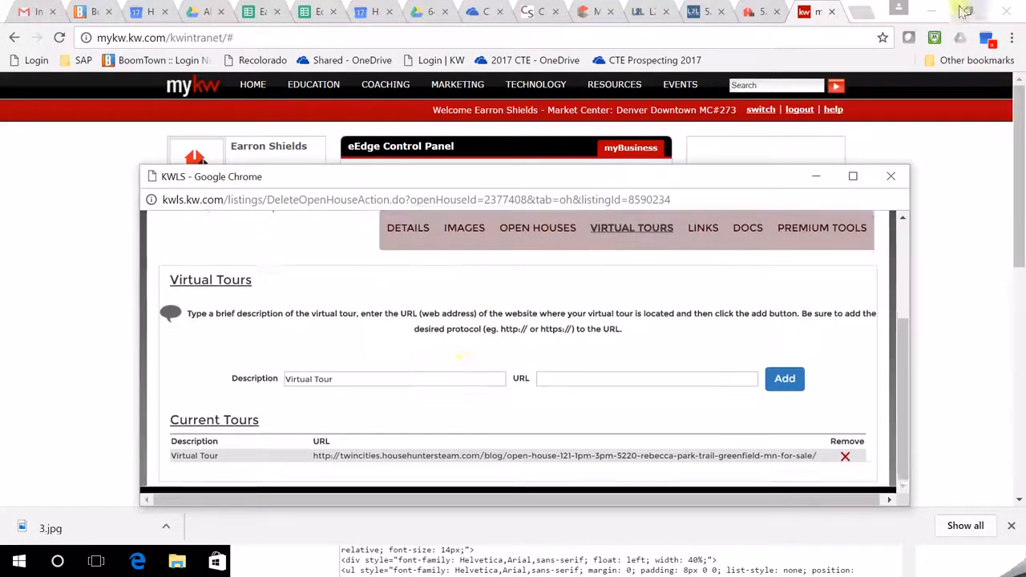
Restore the browser window and close the KWLS listing window behind it.
click(762, 12)
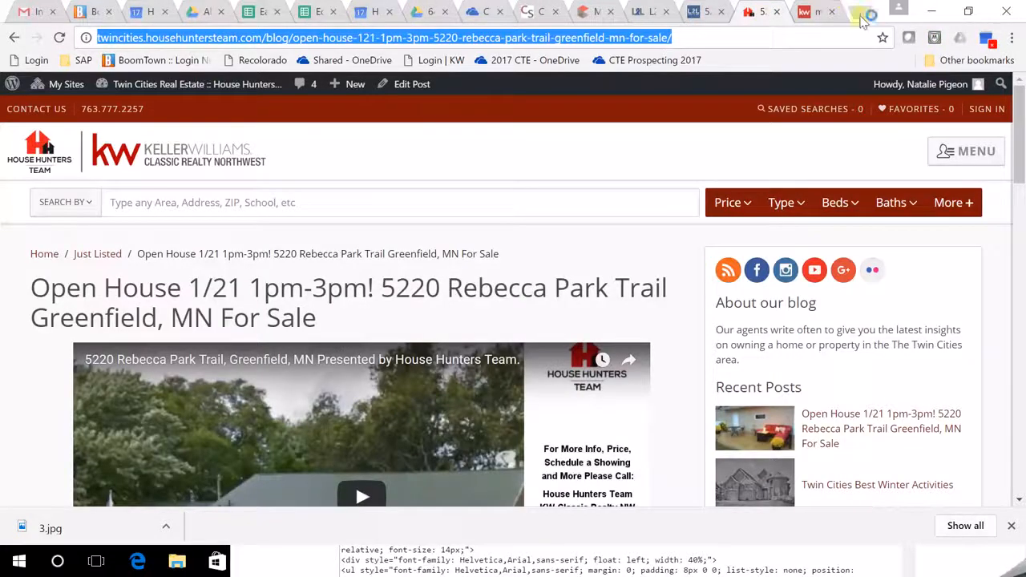
click(818, 16)
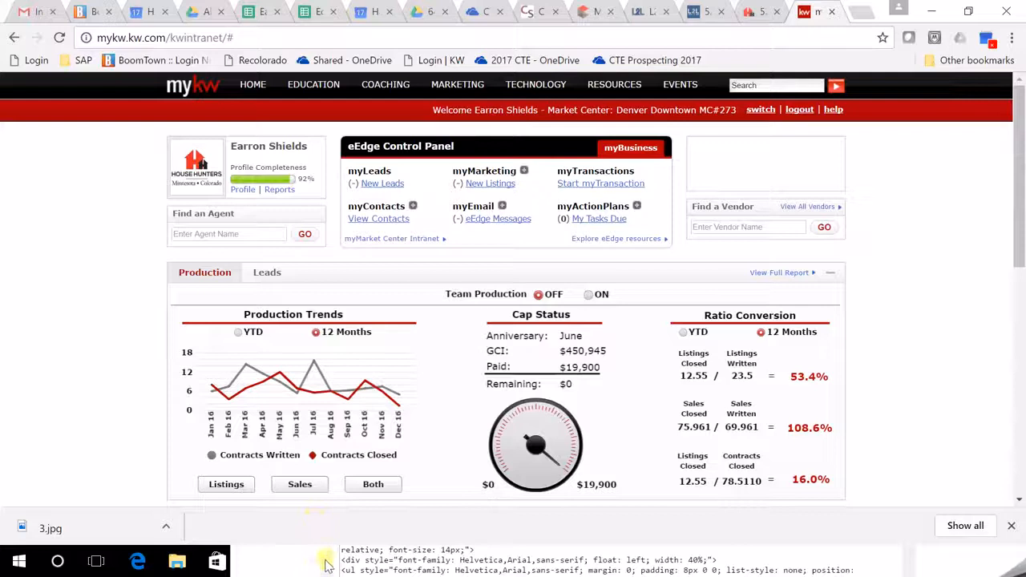
double_click(879, 11)
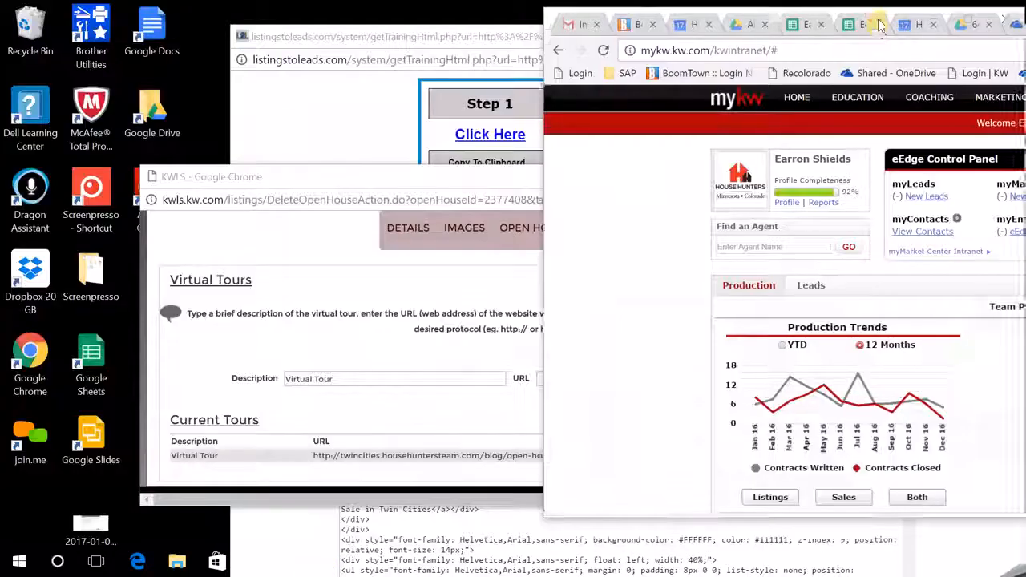
click(399, 177)
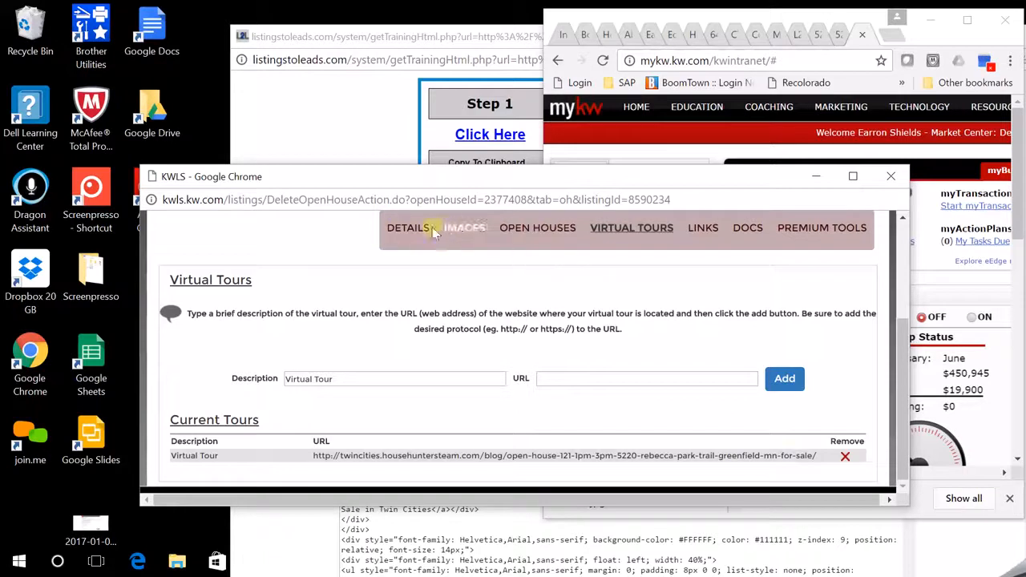
click(892, 178)
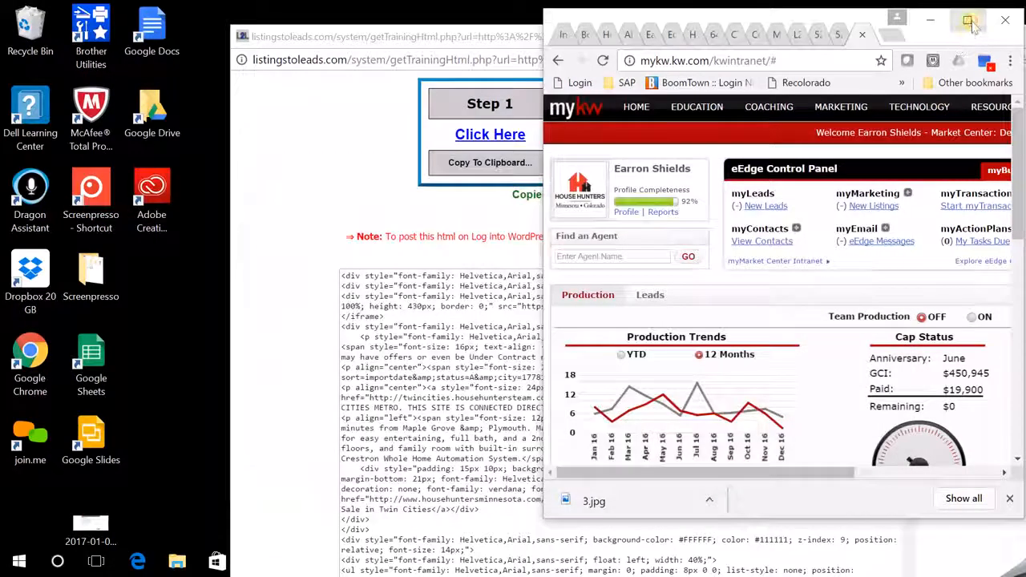
click(968, 19)
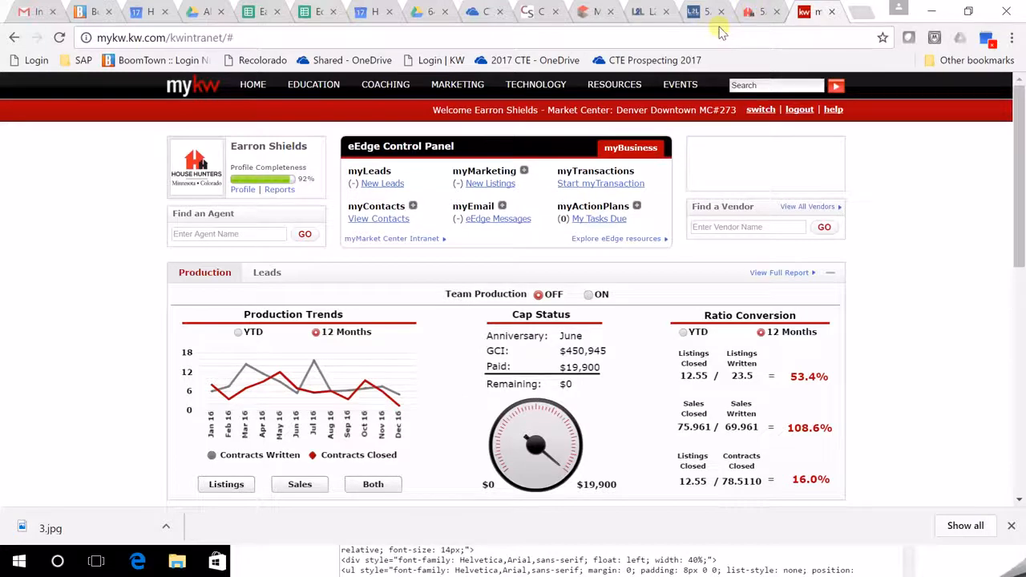
click(763, 16)
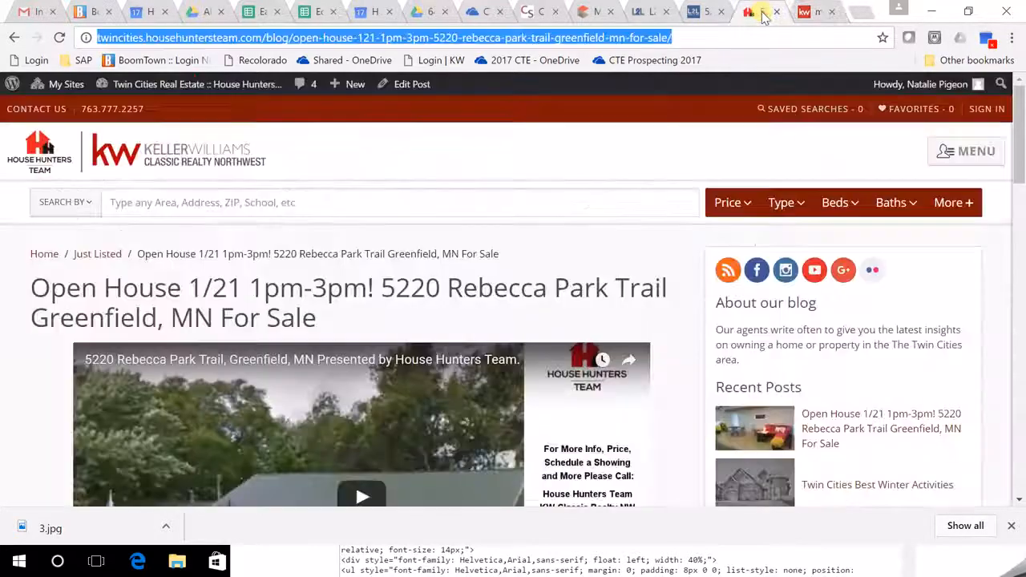
scroll(559, 255, down, 3)
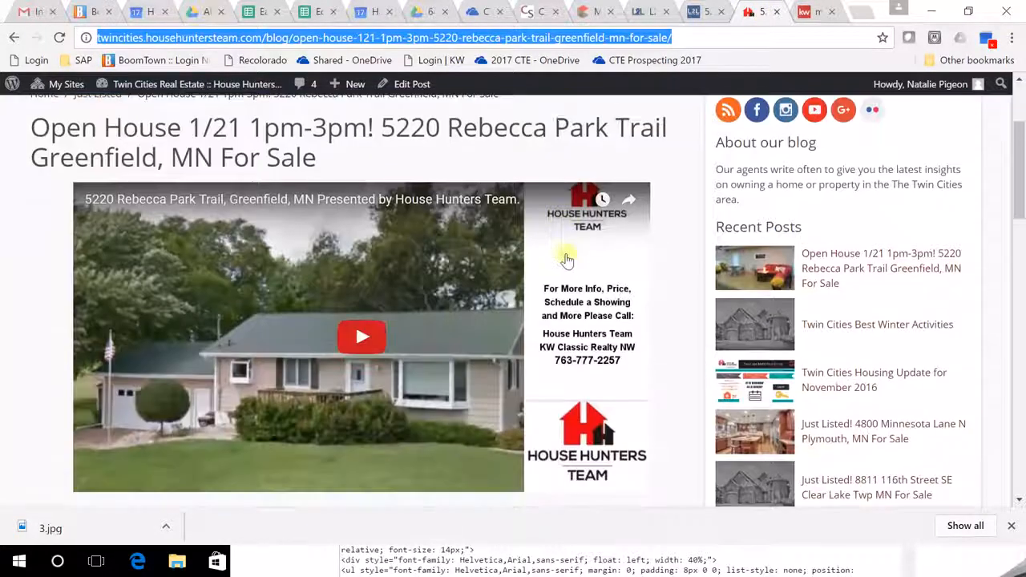
scroll(721, 297, up, 2)
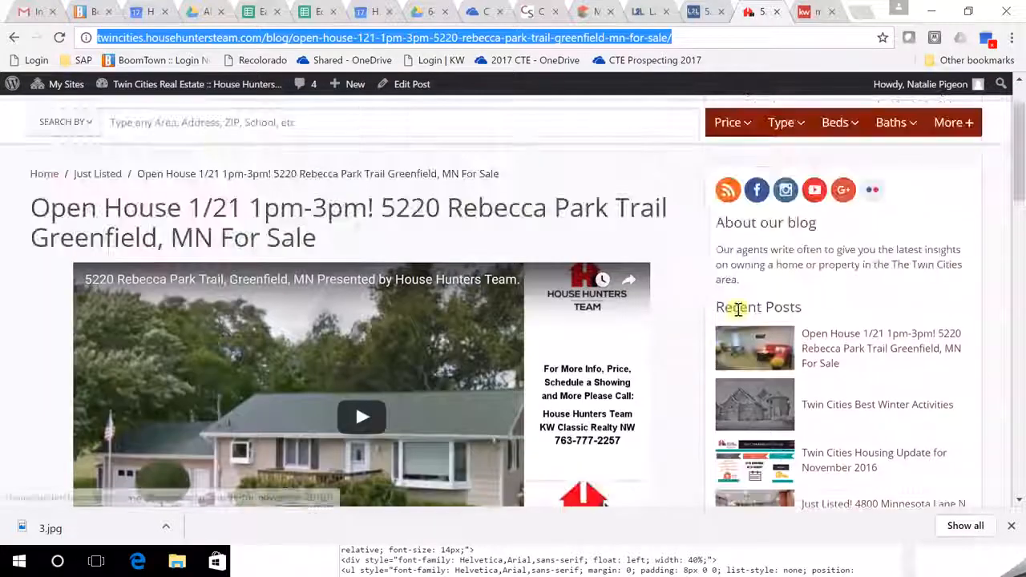